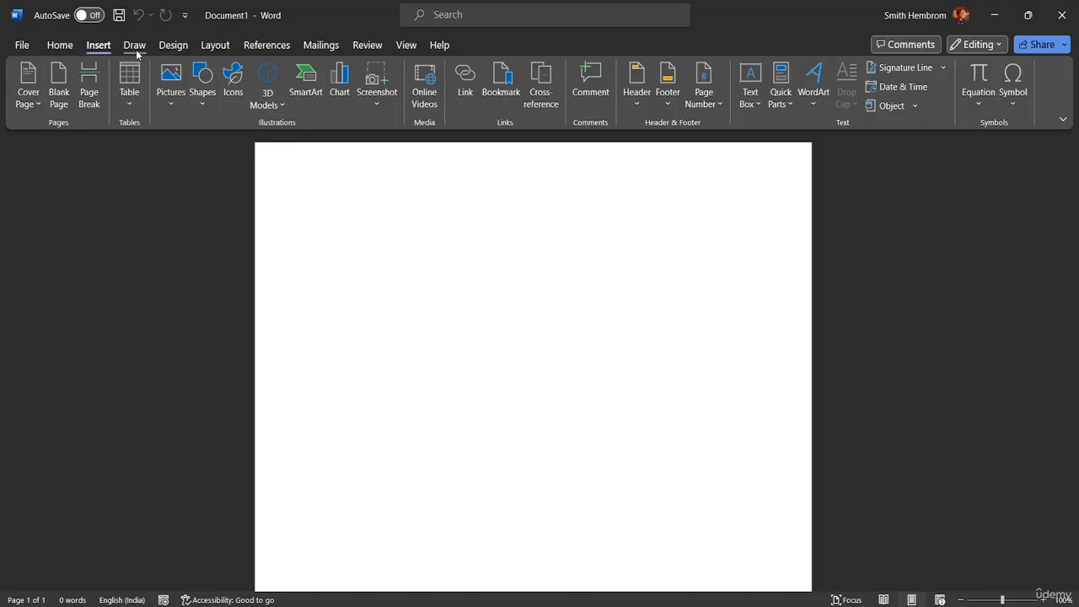
Set the document's paper size to Letter, 21.59 cm x 27.94 cm.
{"action": "left_click", "coordinate": [135, 49]}
{"action": "left_click", "coordinate": [169, 49]}
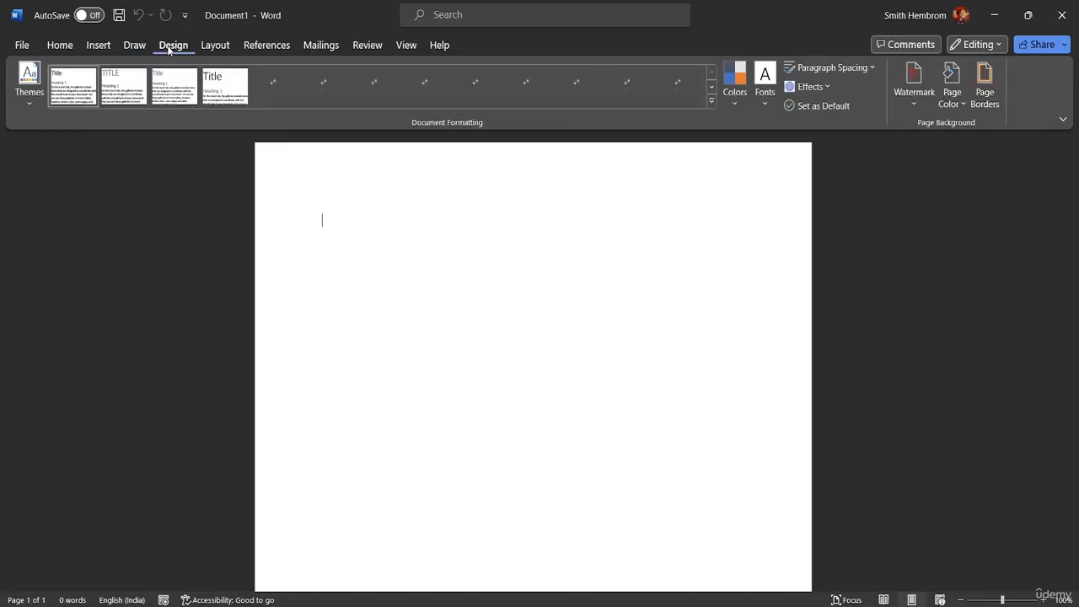
{"action": "left_click", "coordinate": [213, 49]}
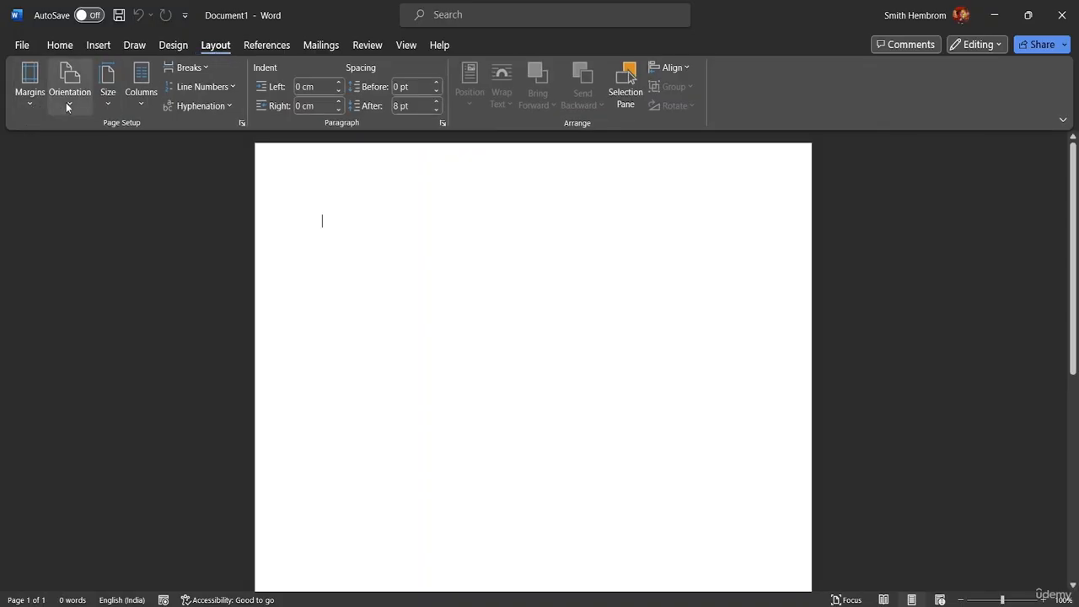
{"action": "left_click", "coordinate": [111, 101]}
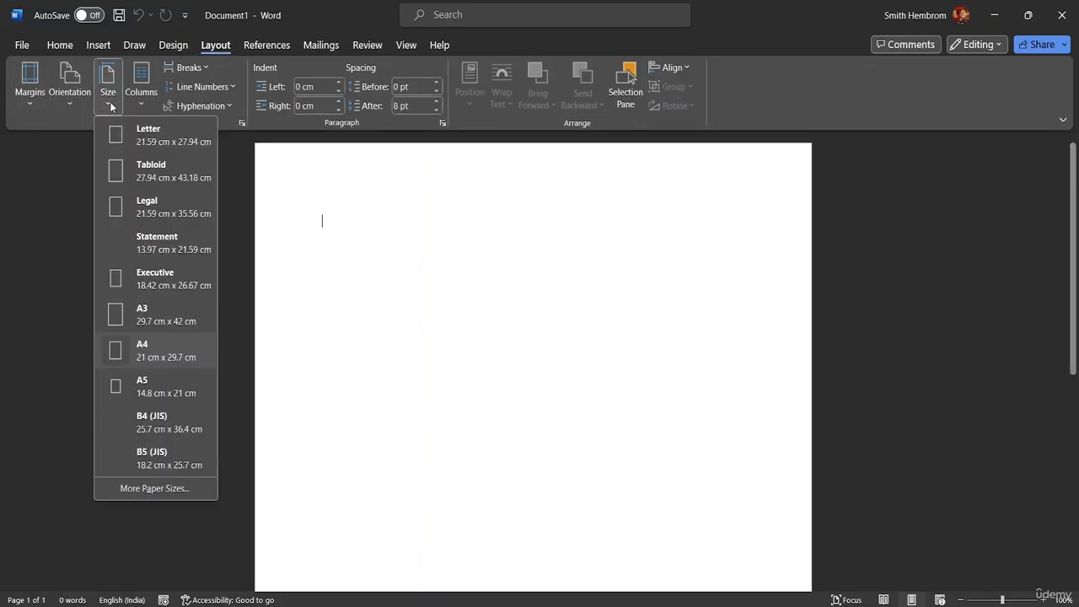
{"action": "left_click", "coordinate": [150, 140]}
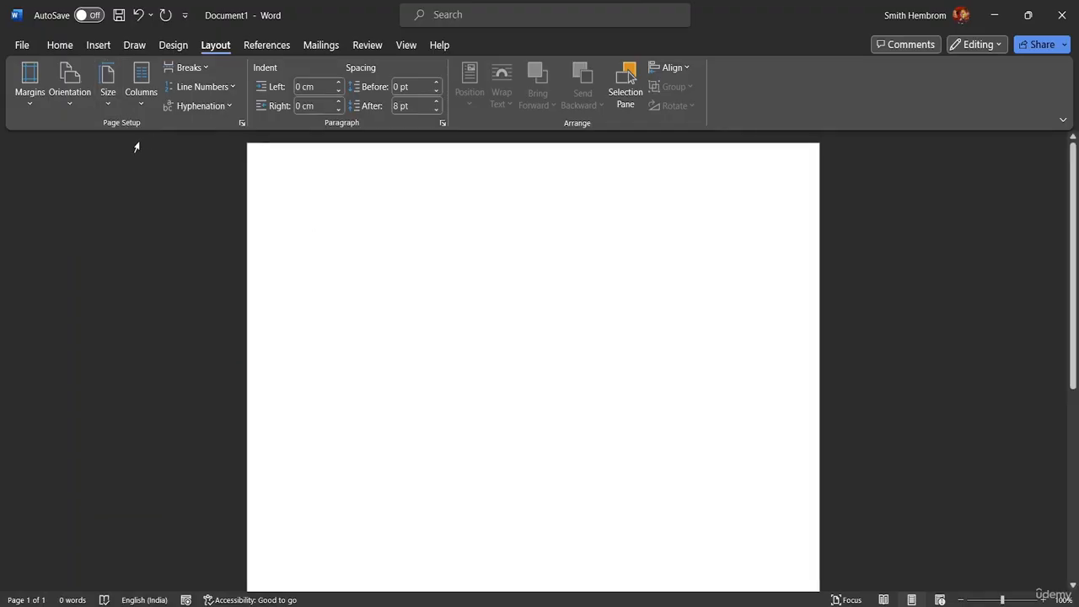
Set custom page margins of 2.5 cm on all four sides, keeping portrait orientation and normal pages for the whole document.
{"action": "left_click", "coordinate": [37, 91]}
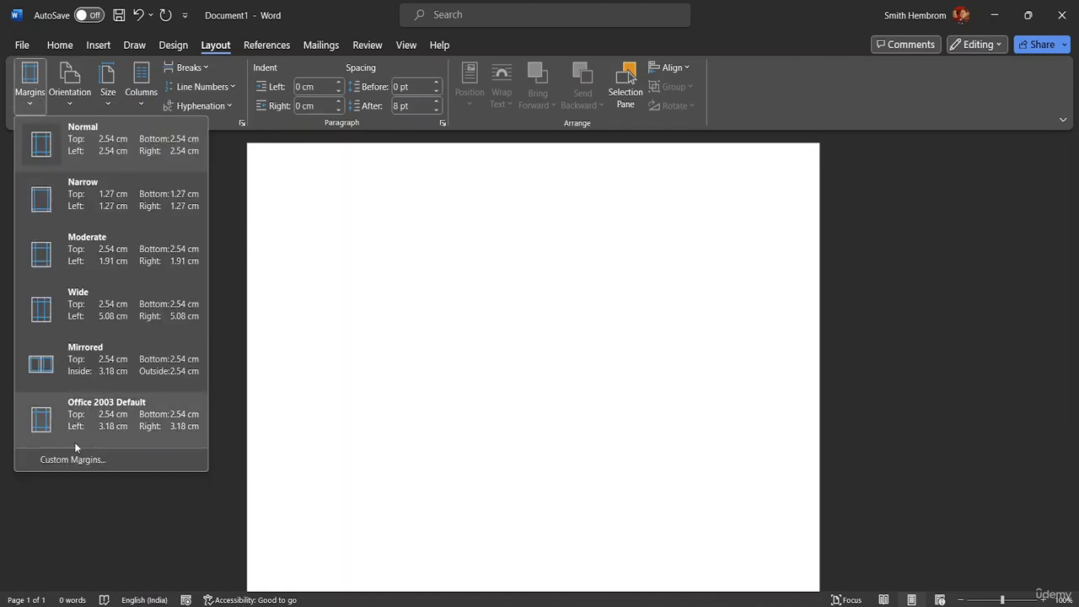
{"action": "left_click", "coordinate": [84, 460]}
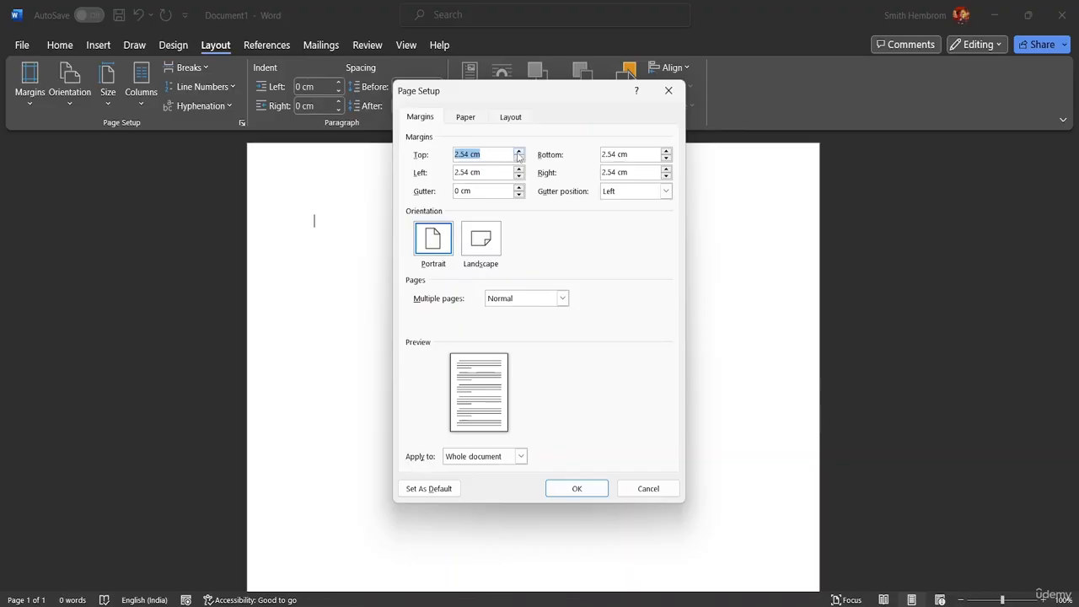
{"action": "left_click", "coordinate": [519, 152]}
{"action": "left_click", "coordinate": [518, 175]}
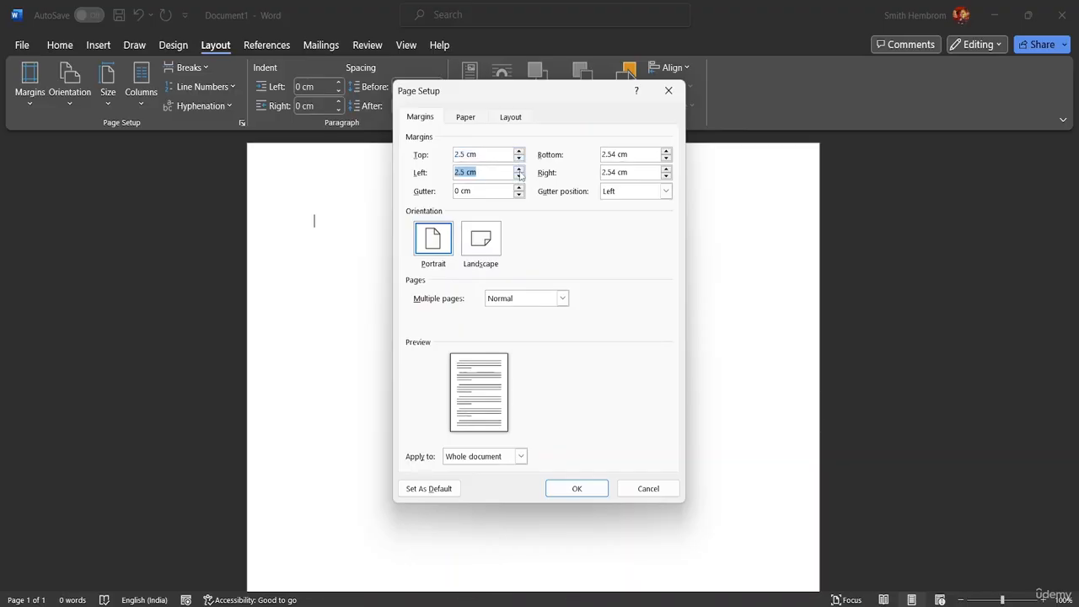
{"action": "left_click", "coordinate": [666, 159]}
{"action": "left_click", "coordinate": [666, 175]}
{"action": "left_click", "coordinate": [666, 176]}
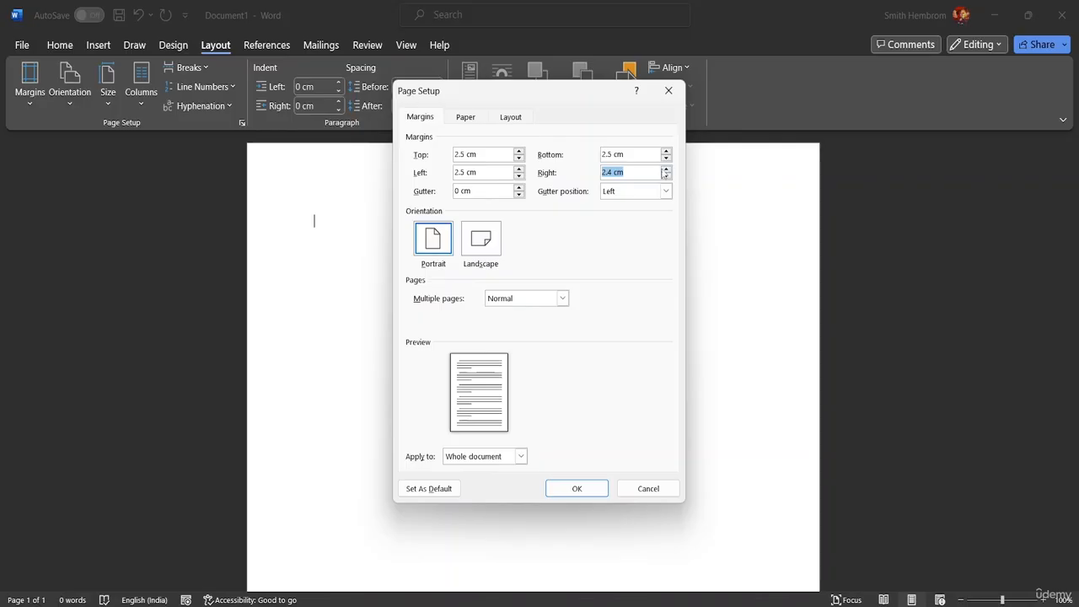
{"action": "left_click", "coordinate": [666, 169]}
{"action": "left_click", "coordinate": [625, 173]}
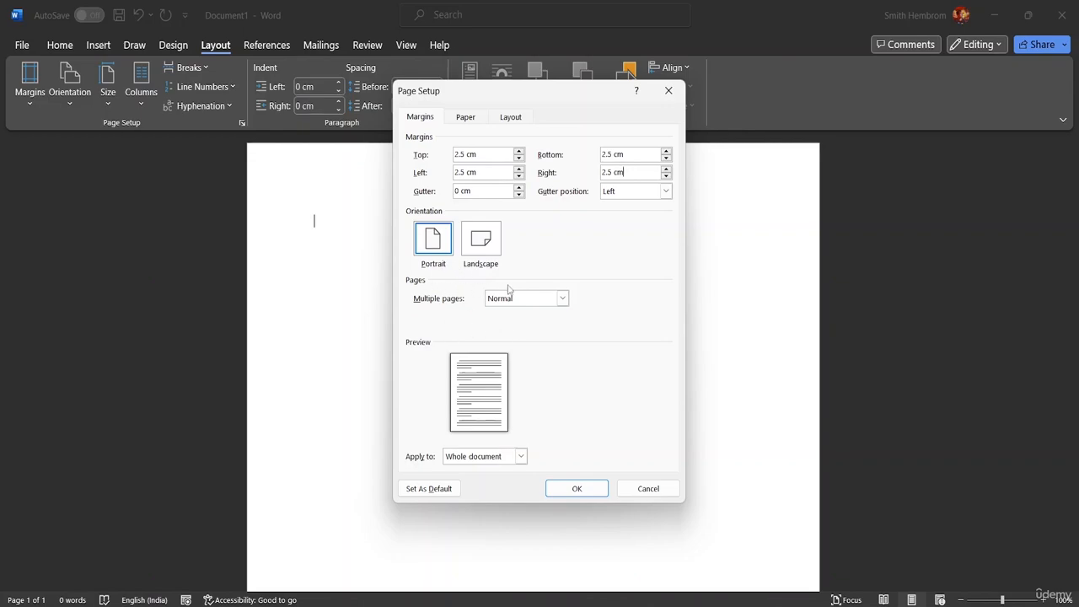
{"action": "left_click", "coordinate": [562, 298]}
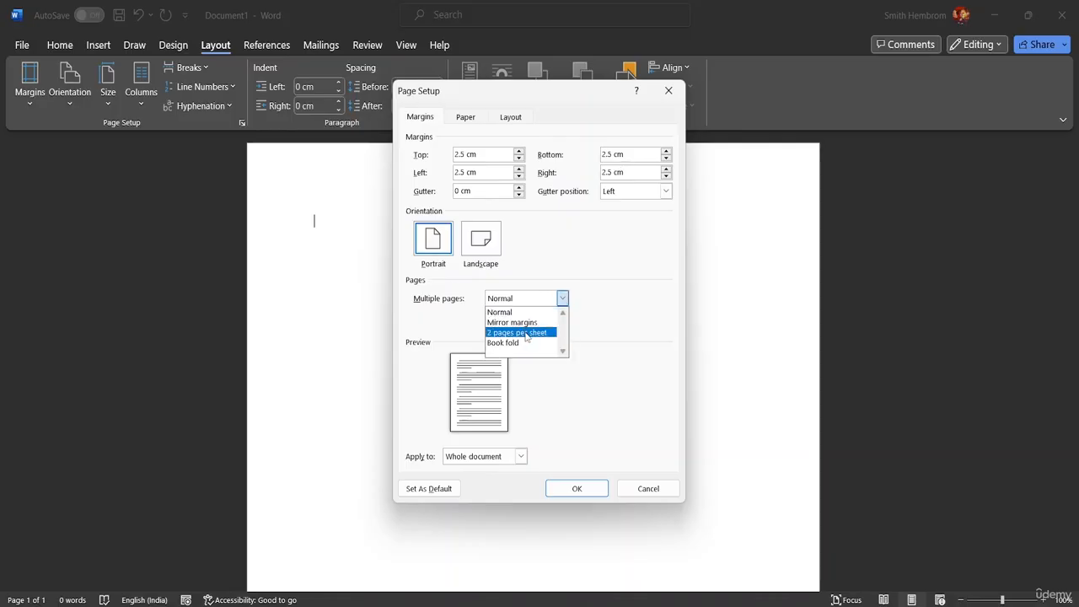
{"action": "left_click", "coordinate": [582, 338]}
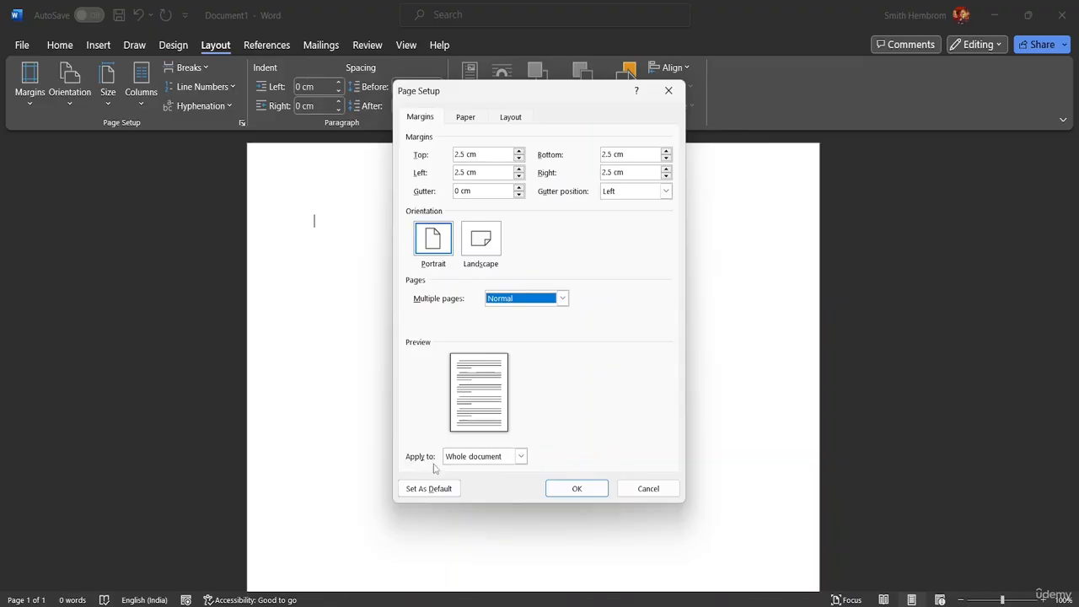
{"action": "left_click", "coordinate": [574, 489]}
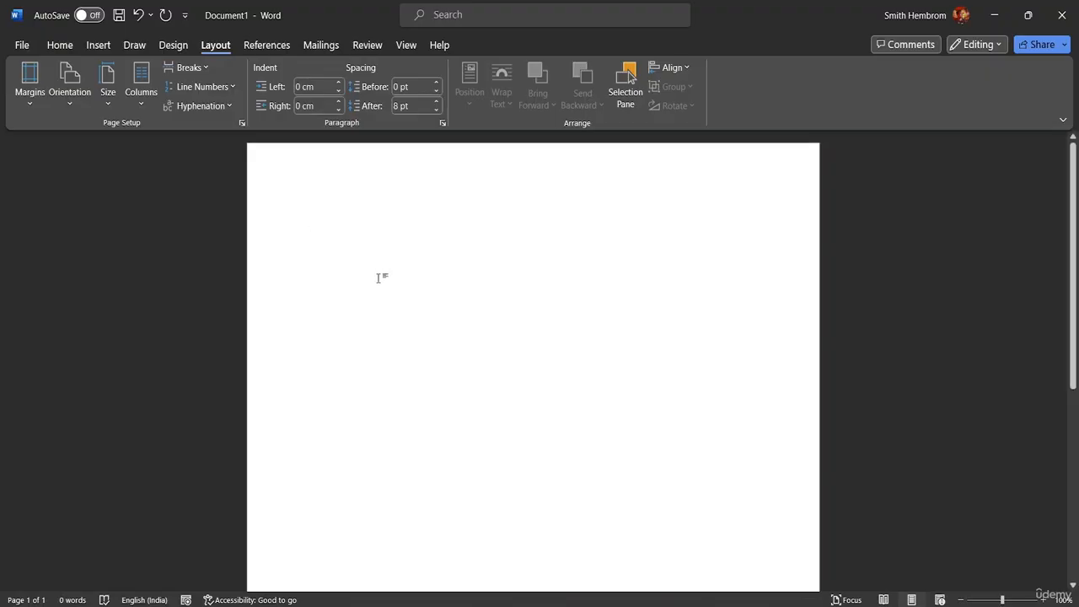
Write the date line "Date: 12th January,2034" at the start of the letter and leave a blank line below it.
{"action": "type", "text": "ad"}
{"action": "key", "text": "BackSpace"}
{"action": "key", "text": "BackSpace"}
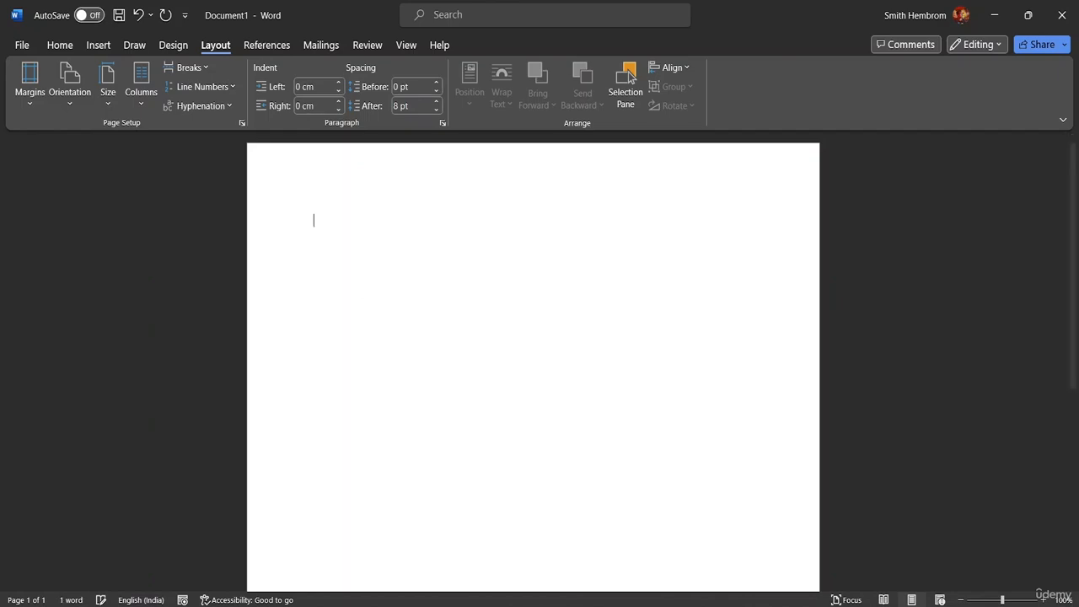
{"action": "type", "text": "Date"}
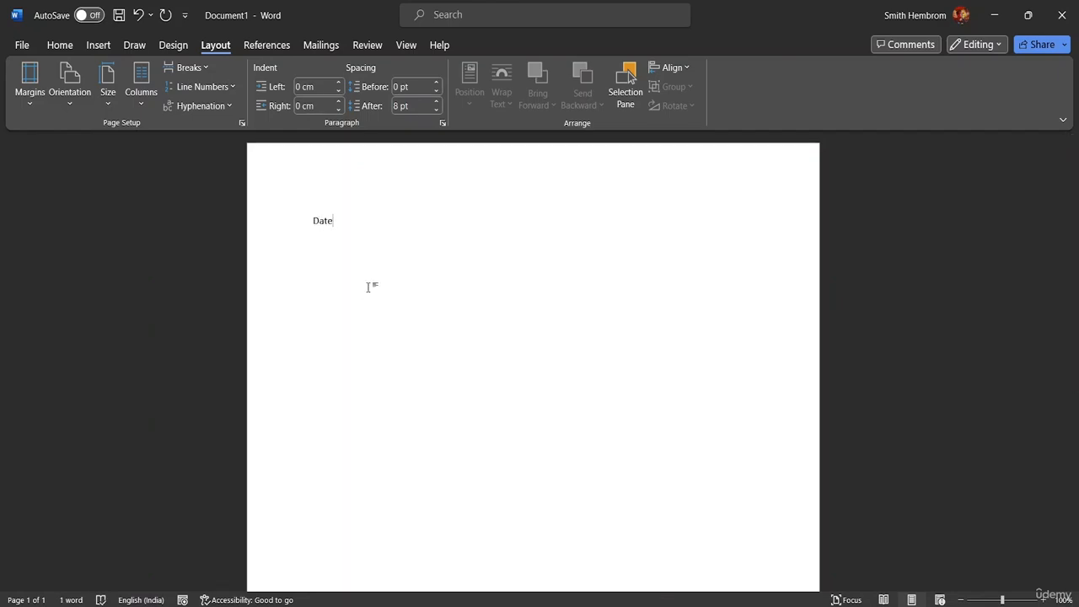
{"action": "type", "text": ": 12th"}
{"action": "key", "text": "BackSpace"}
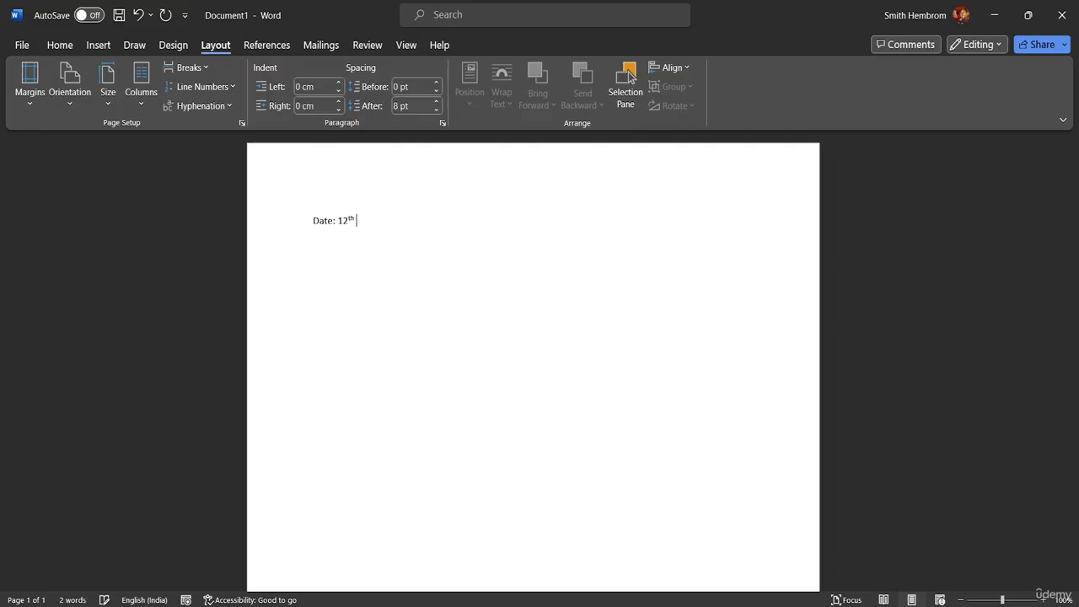
{"action": "type", "text": "Janua"}
{"action": "key", "text": "Return"}
{"action": "type", "text": ",20"}
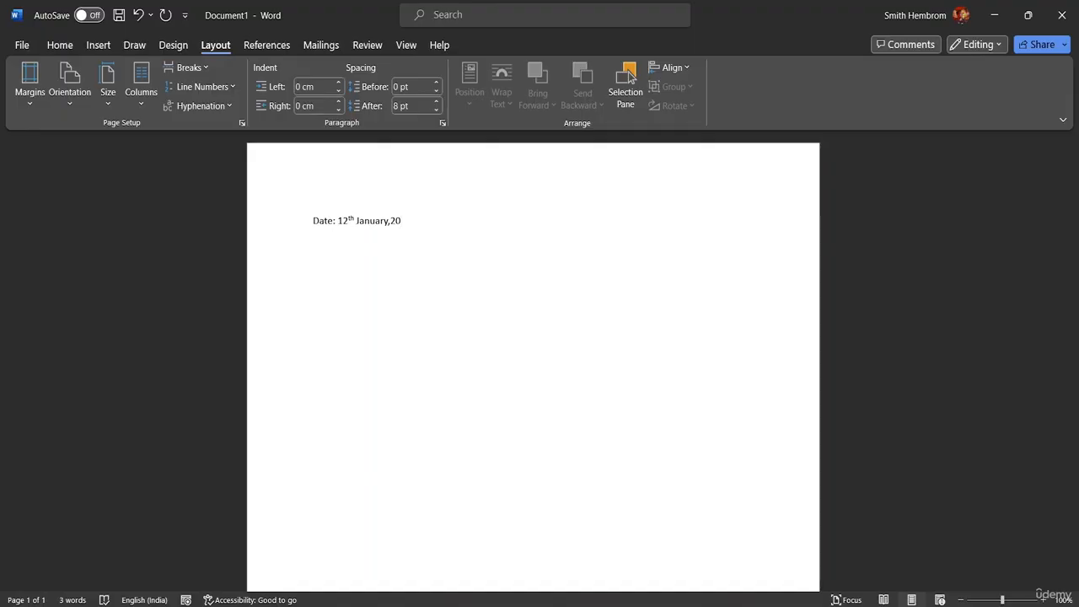
{"action": "type", "text": "34"}
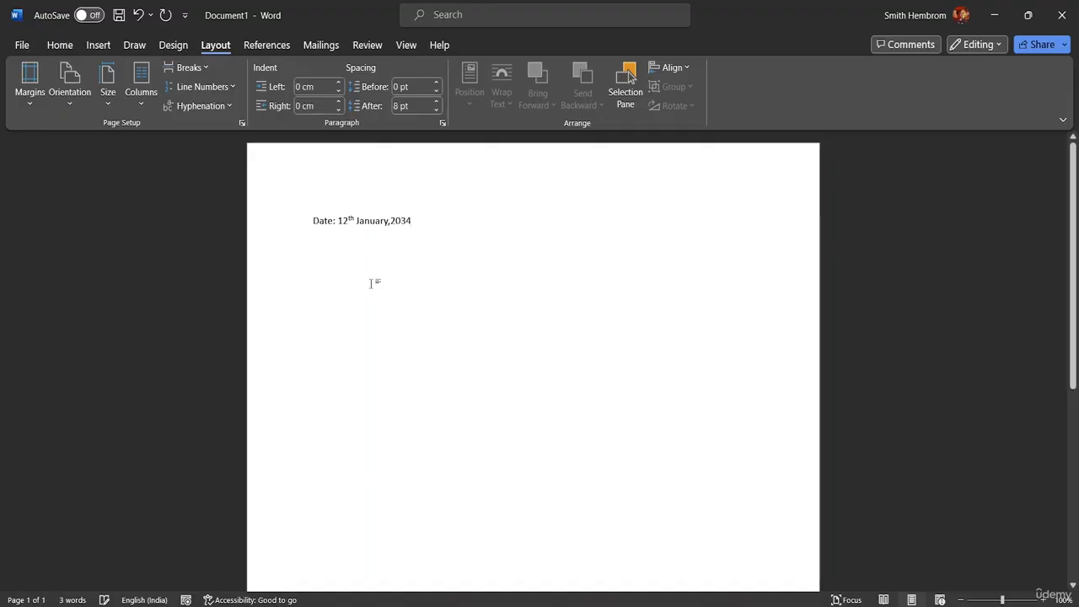
{"action": "key", "text": "Return"}
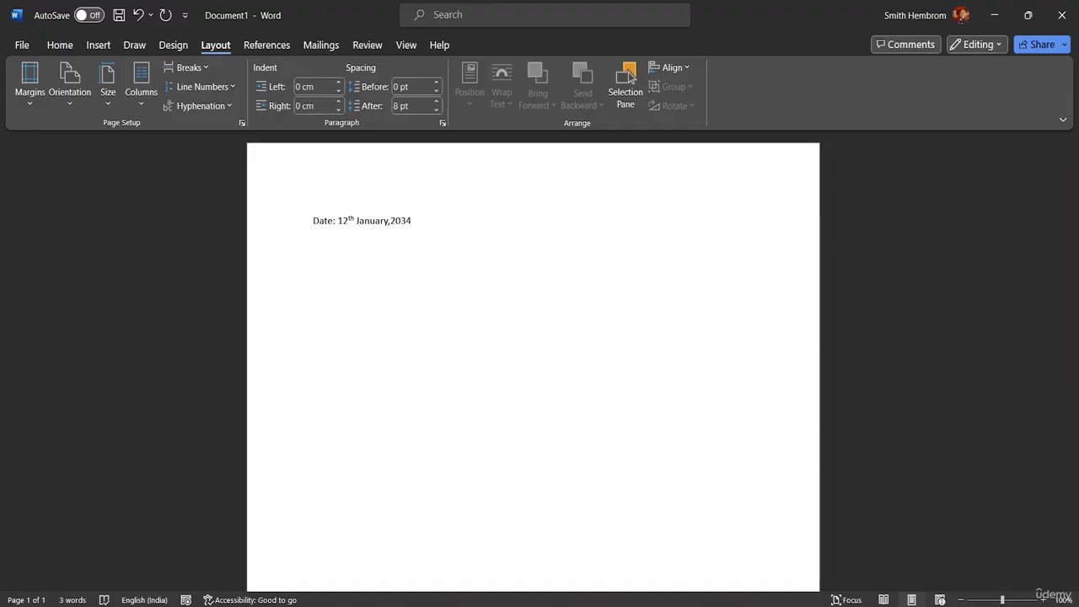
{"action": "key", "text": "Return"}
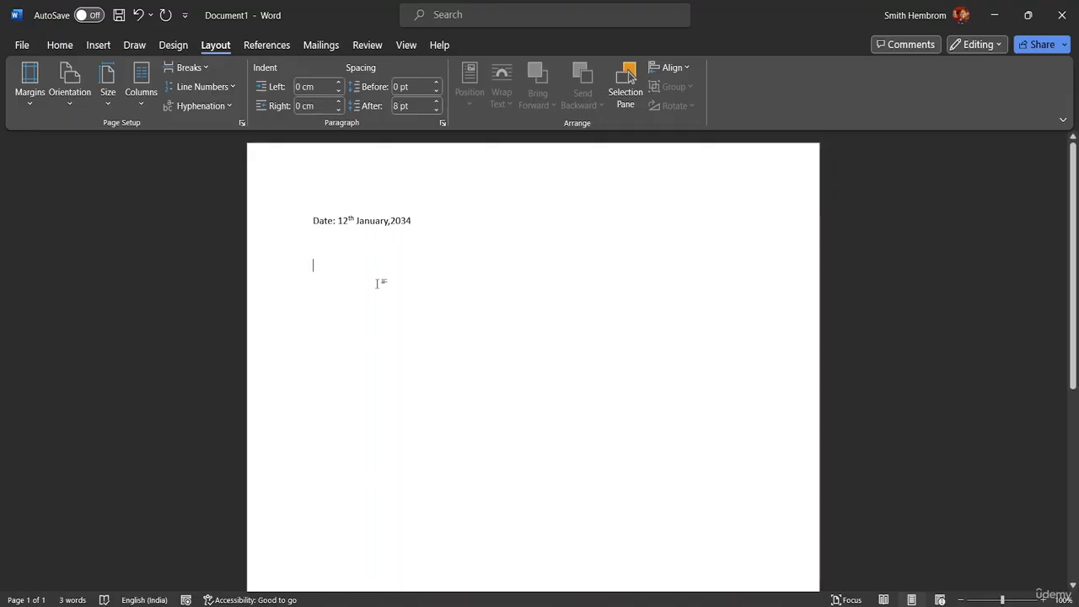
Begin the recipient block with "To" and "The Manager" on separate lines.
{"action": "type", "text": "T"}
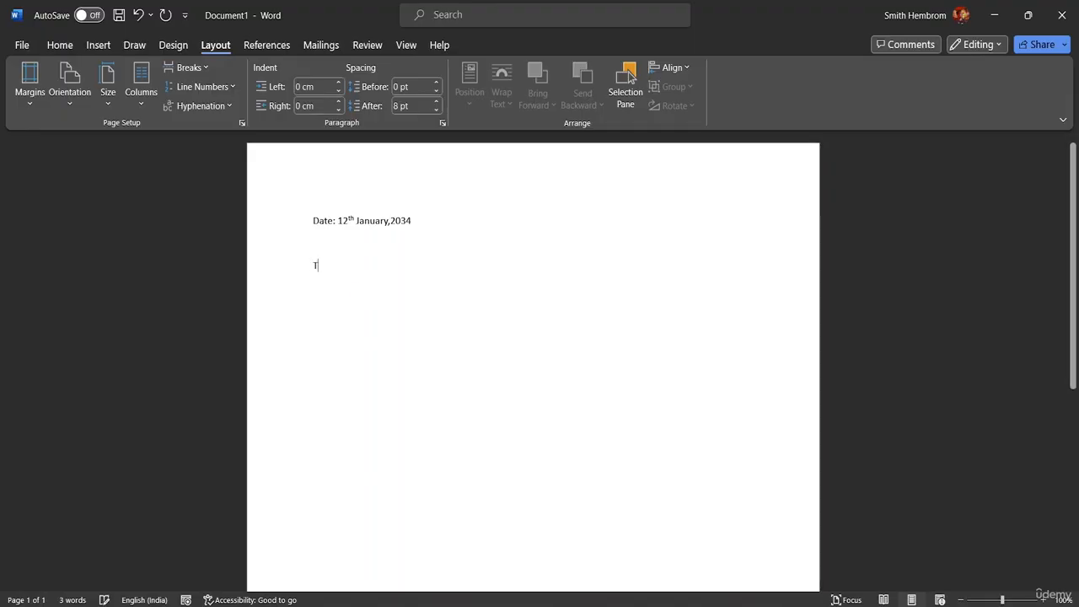
{"action": "type", "text": "o"}
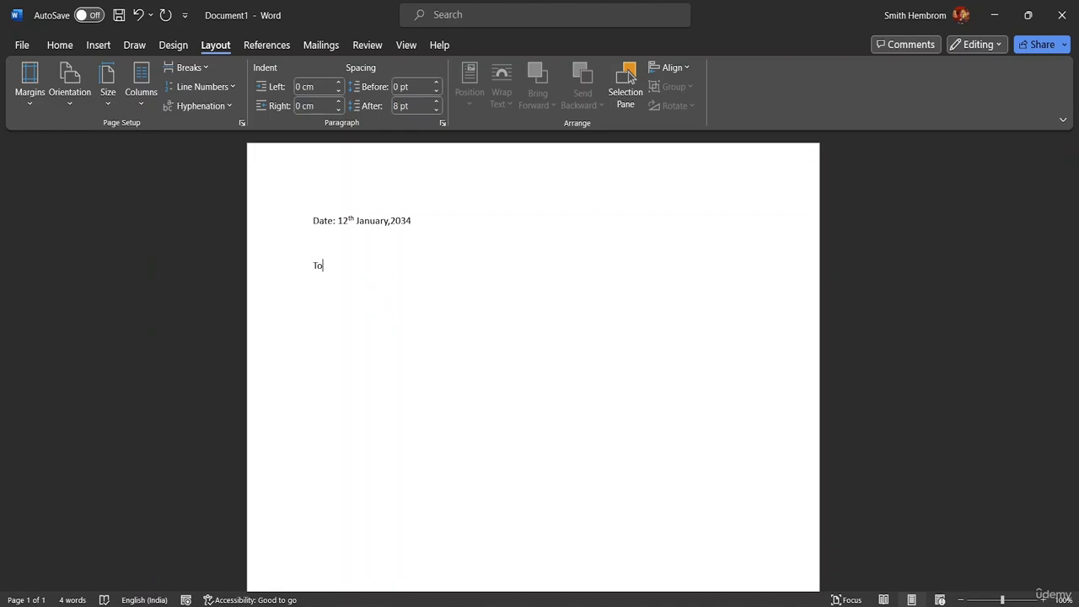
{"action": "type", "text": "The "}
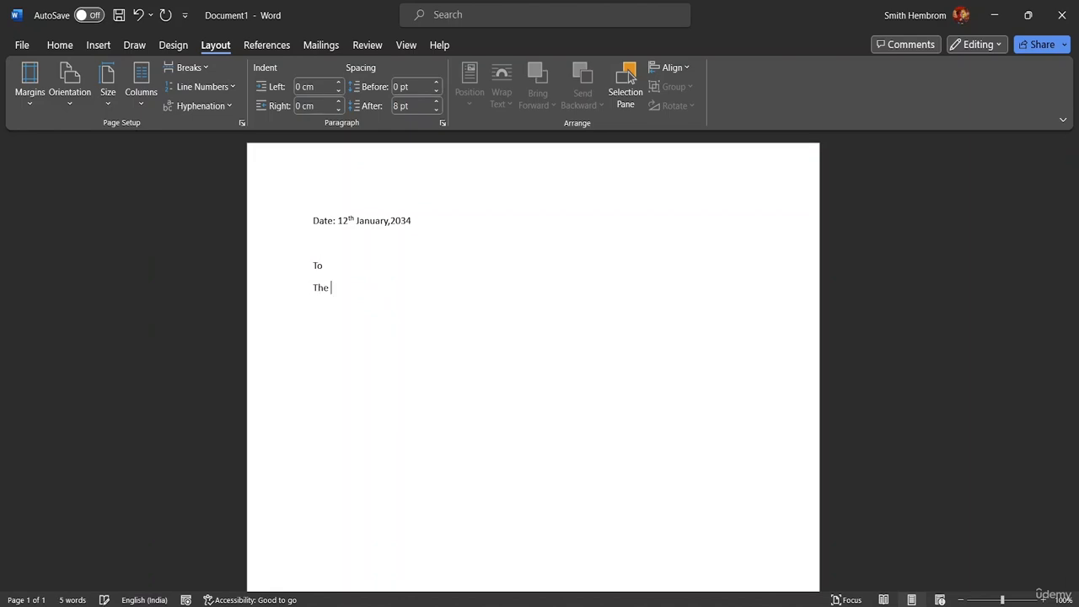
{"action": "type", "text": "Manager"}
{"action": "key", "text": "Return"}
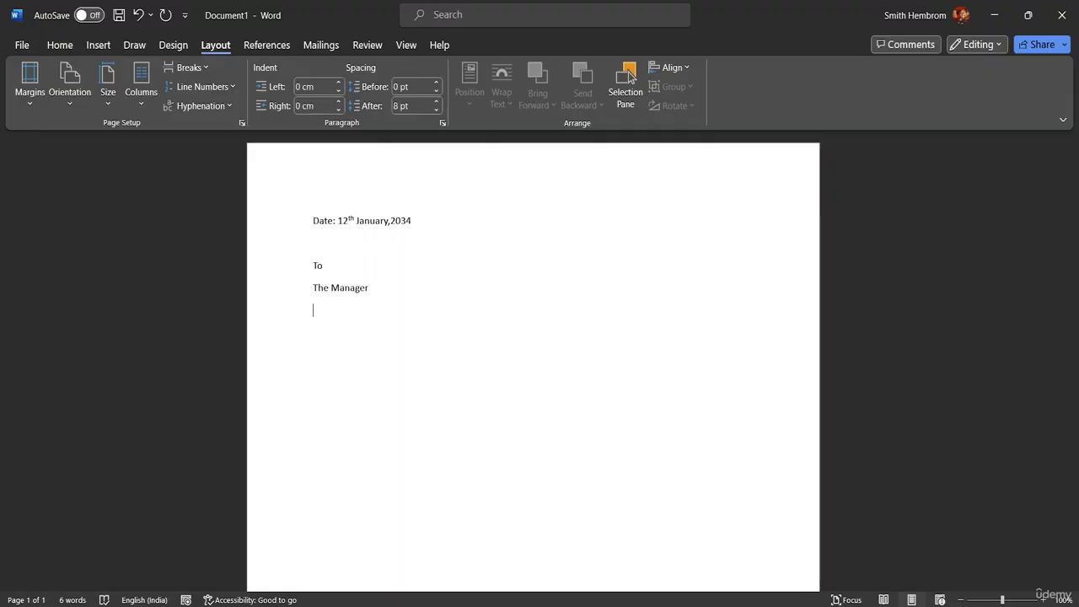
Add the company line "RMDS Food and Beverages" and an "Address-" line to the recipient block.
{"action": "type", "text": "r"}
{"action": "key", "text": "BackSpace"}
{"action": "key", "text": "Return"}
{"action": "type", "text": "RMDS "}
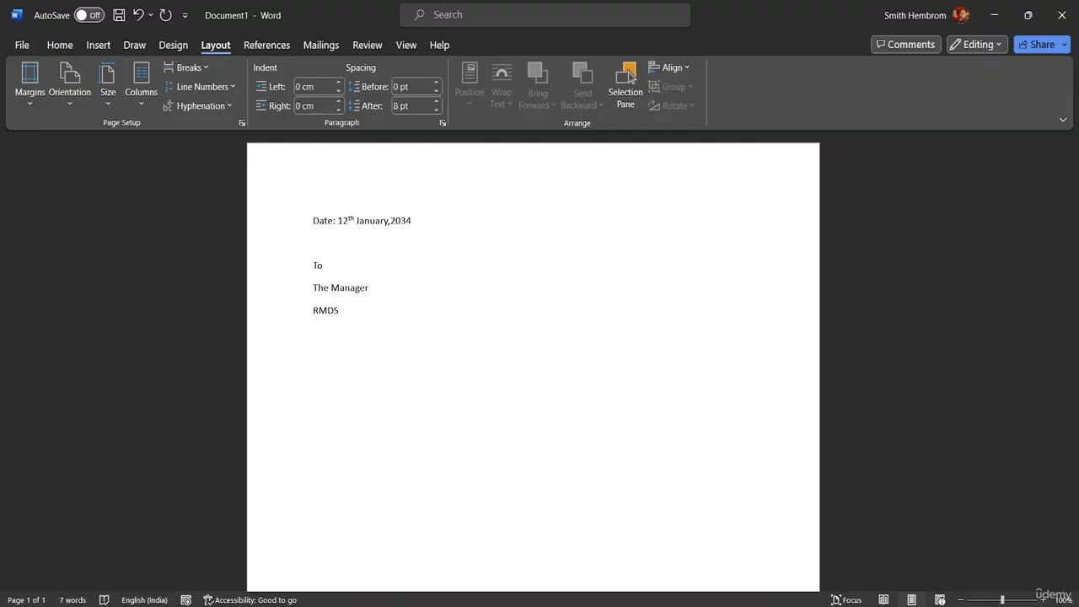
{"action": "type", "text": "Food and Be"}
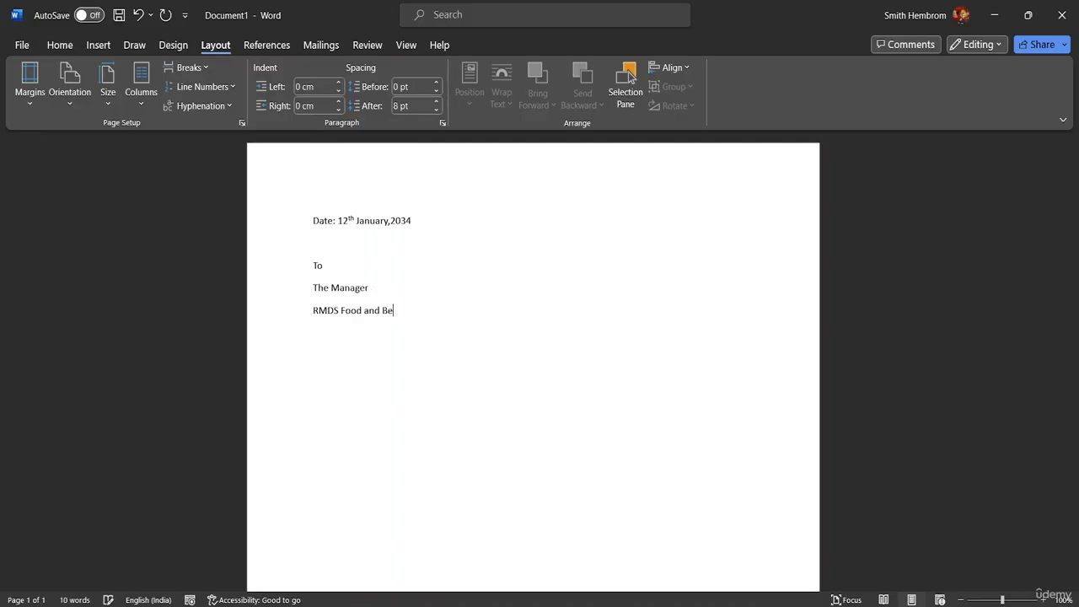
{"action": "type", "text": "verages "}
{"action": "type", "text": "A"}
{"action": "type", "text": "ddress"}
{"action": "type", "text": "-"}
Write the line "Subject: Supply of Goods for the Month of December" one blank line below the recipient block.
{"action": "key", "text": "Return"}
{"action": "key", "text": "Return"}
{"action": "type", "text": "Subject"}
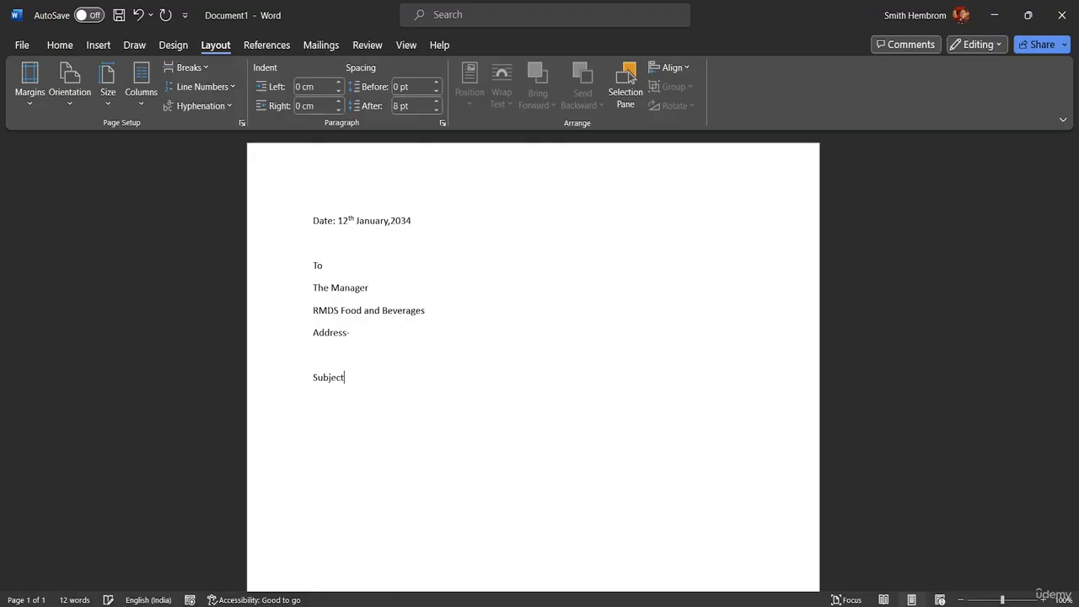
{"action": "type", "text": ":"}
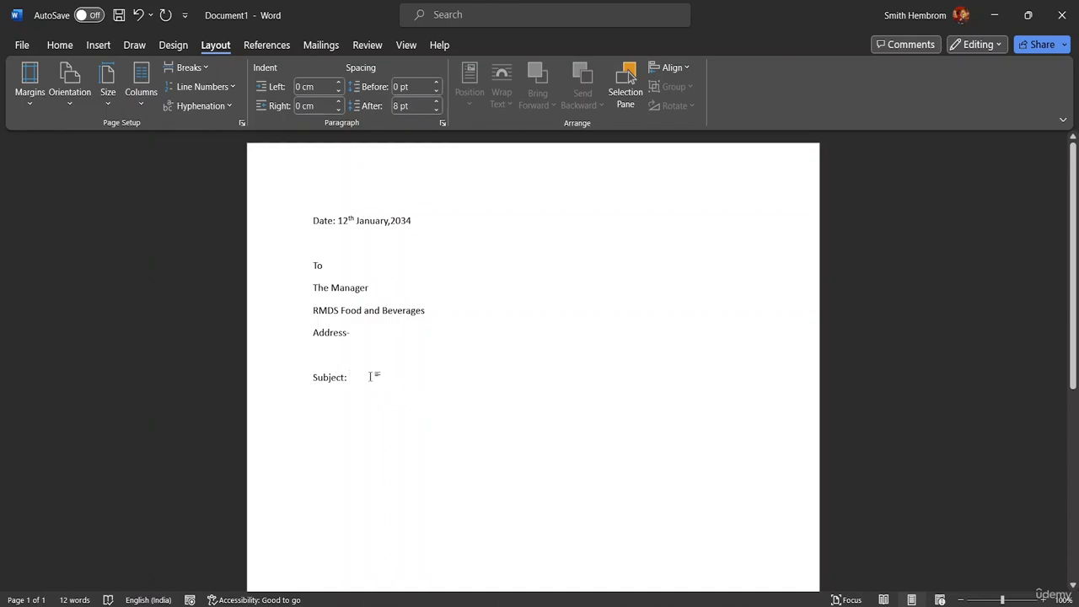
{"action": "type", "text": "S"}
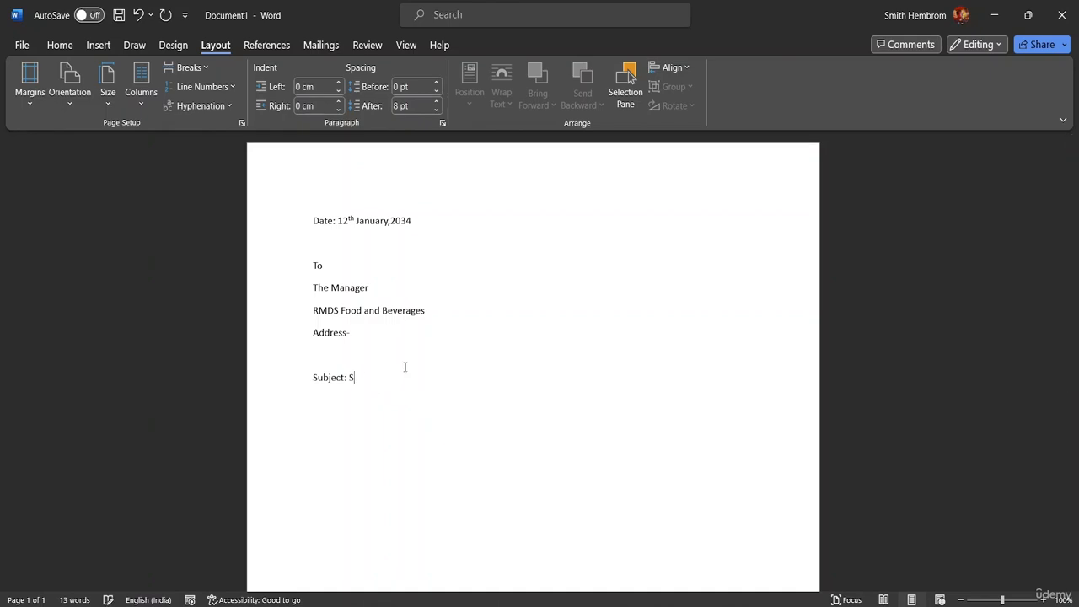
{"action": "type", "text": "upply of "}
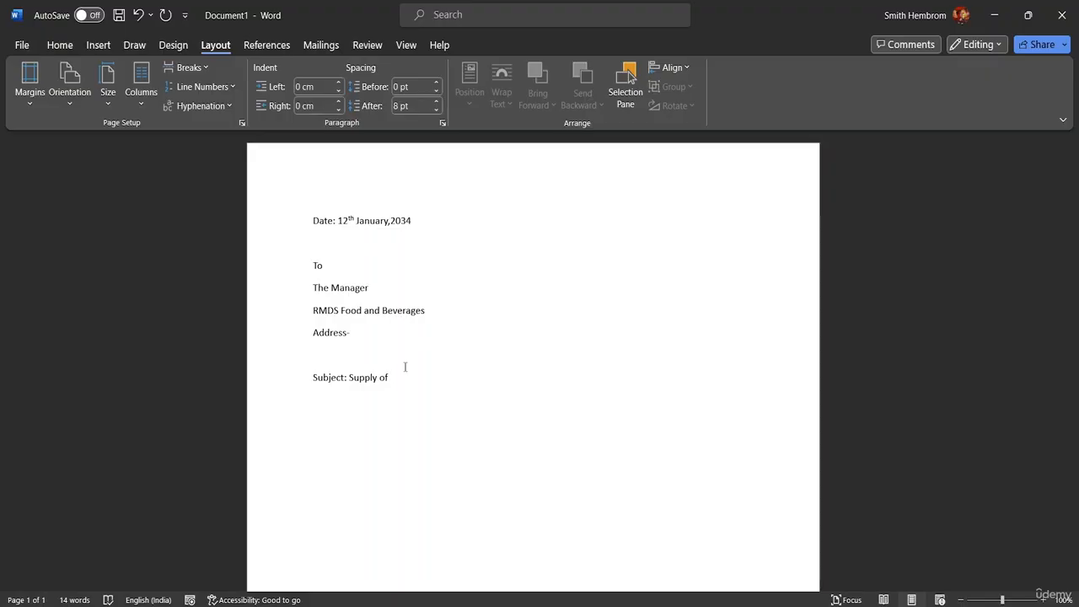
{"action": "type", "text": "Goods for the Month of"}
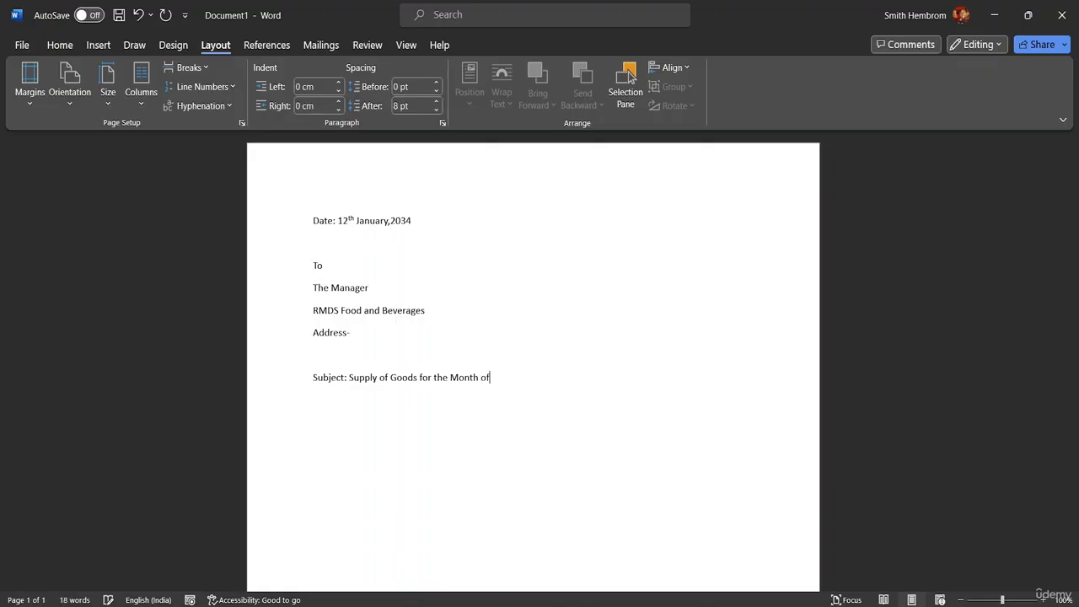
{"action": "type", "text": " December"}
{"action": "key", "text": "Return"}
{"action": "key", "text": "BackSpace"}
Add the salutation "Respected Sir," below the subject and start an indented line for the body.
{"action": "type", "text": "Respec"}
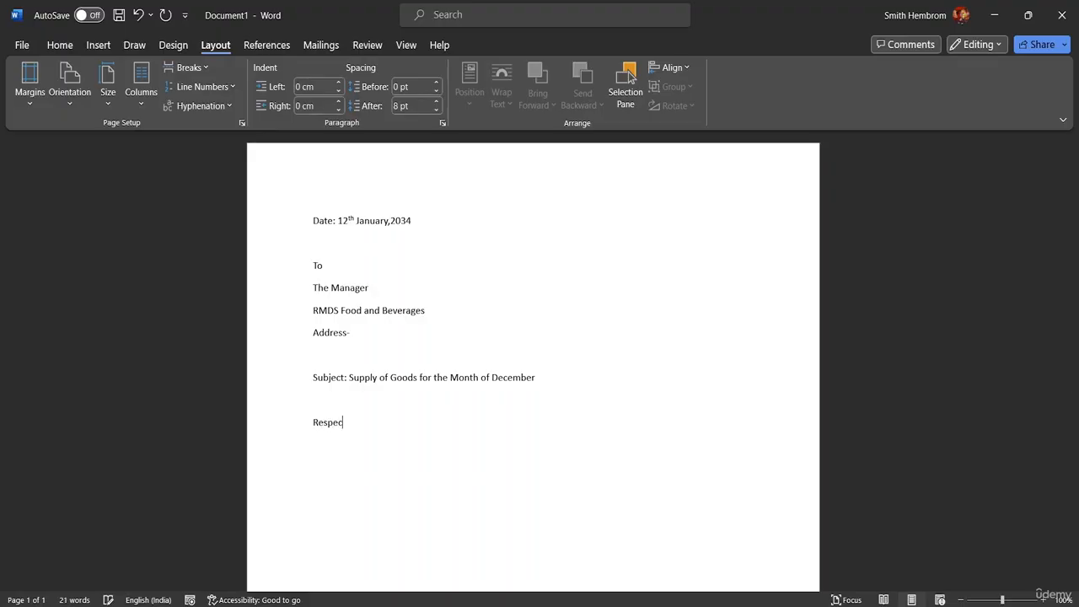
{"action": "type", "text": "ted"}
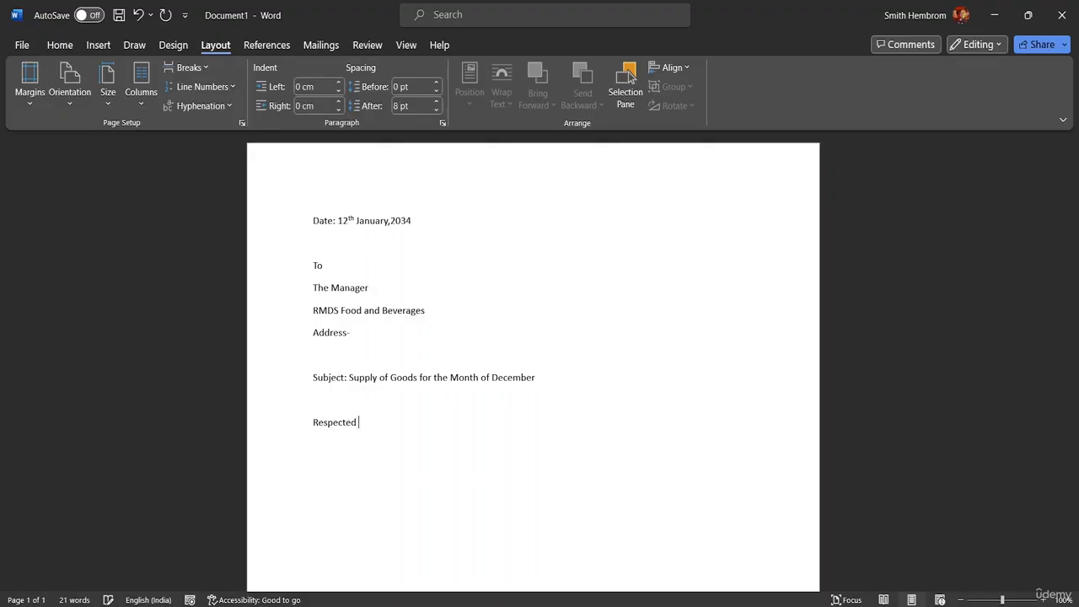
{"action": "type", "text": " Sir,"}
{"action": "key", "text": "Return"}
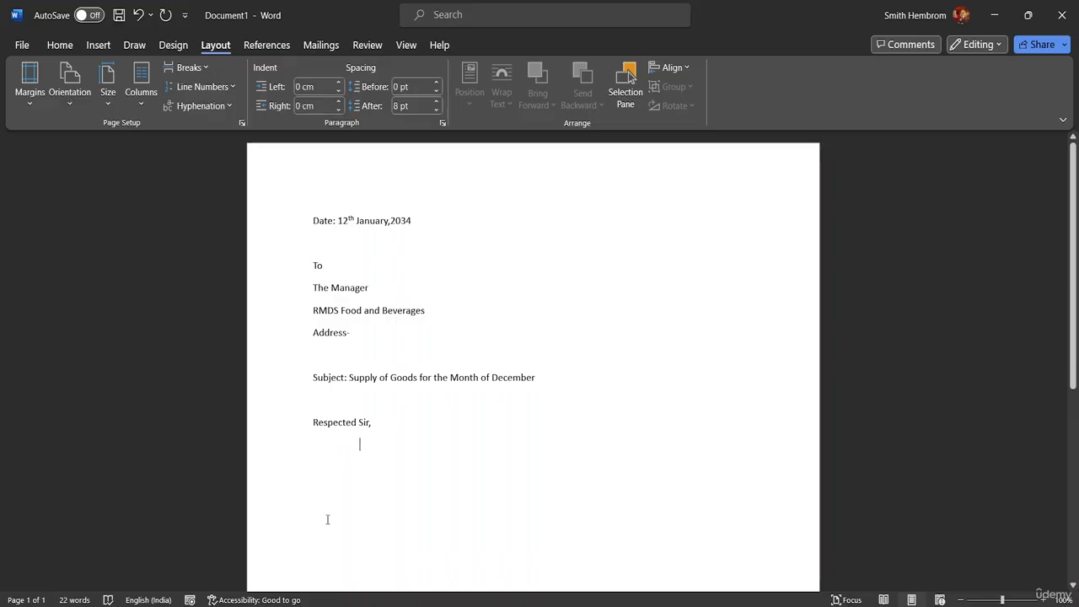
Switch to Chrome, examine the sample business letters on the TemplateLab page, and return to the "letter format" search results.
{"action": "scroll", "coordinate": [424, 342], "scroll_direction": "down", "scroll_amount": 6}
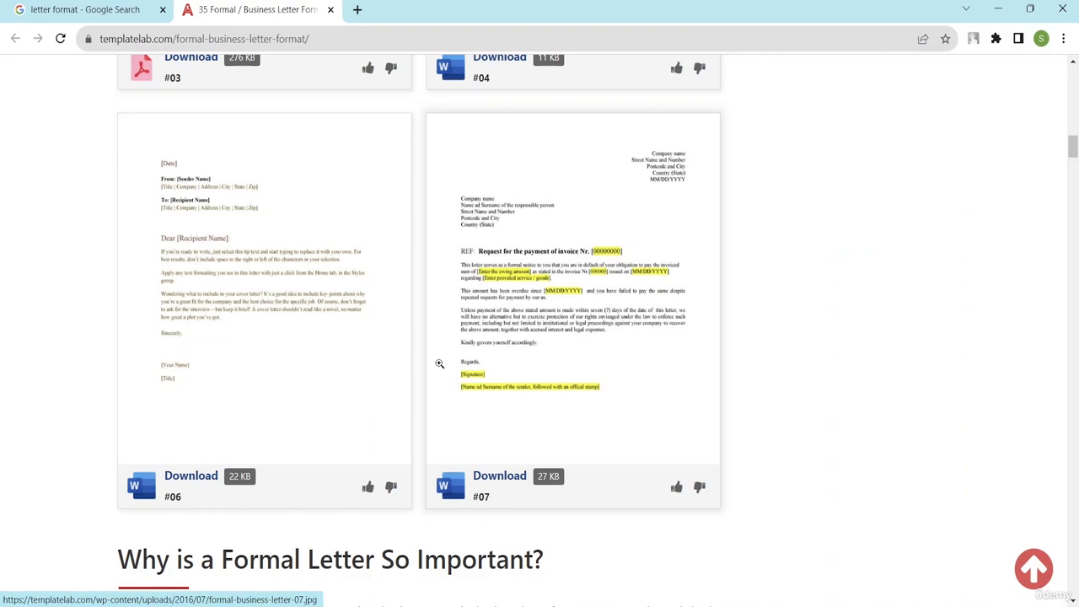
{"action": "left_click", "coordinate": [84, 10]}
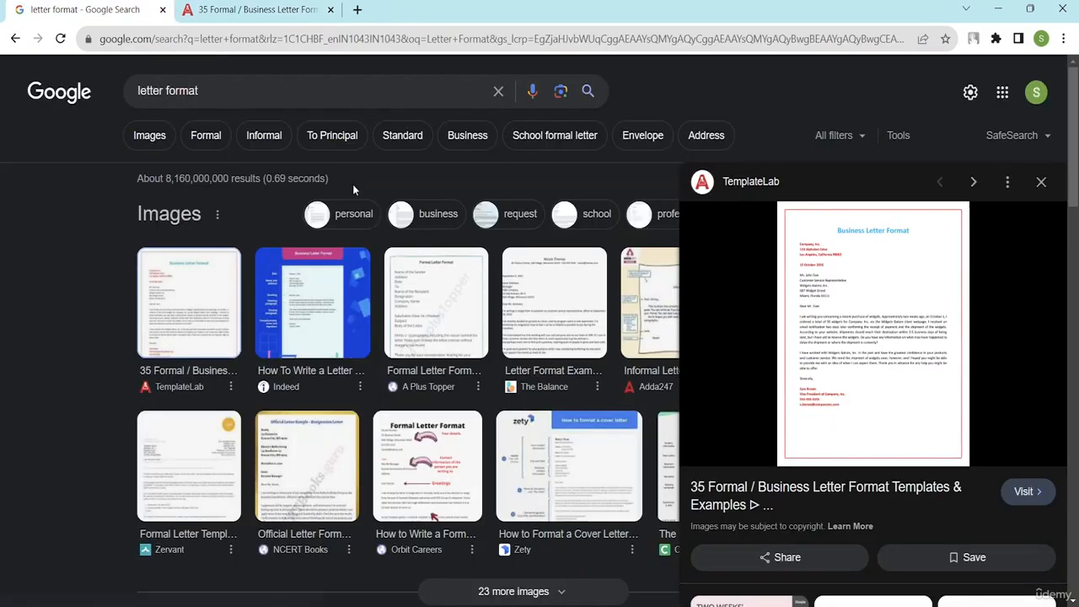
Open The Balance's article "Letter Format Example and Writing Tips" from the search results.
{"action": "scroll", "coordinate": [383, 368], "scroll_direction": "down", "scroll_amount": 5}
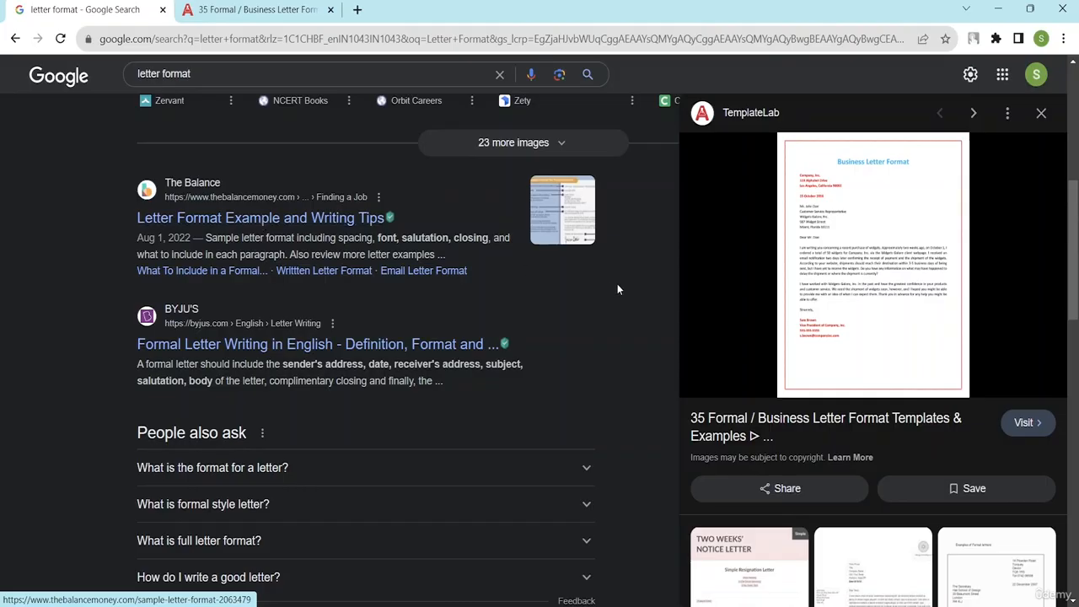
{"action": "scroll", "coordinate": [325, 216], "scroll_direction": "down", "scroll_amount": 3}
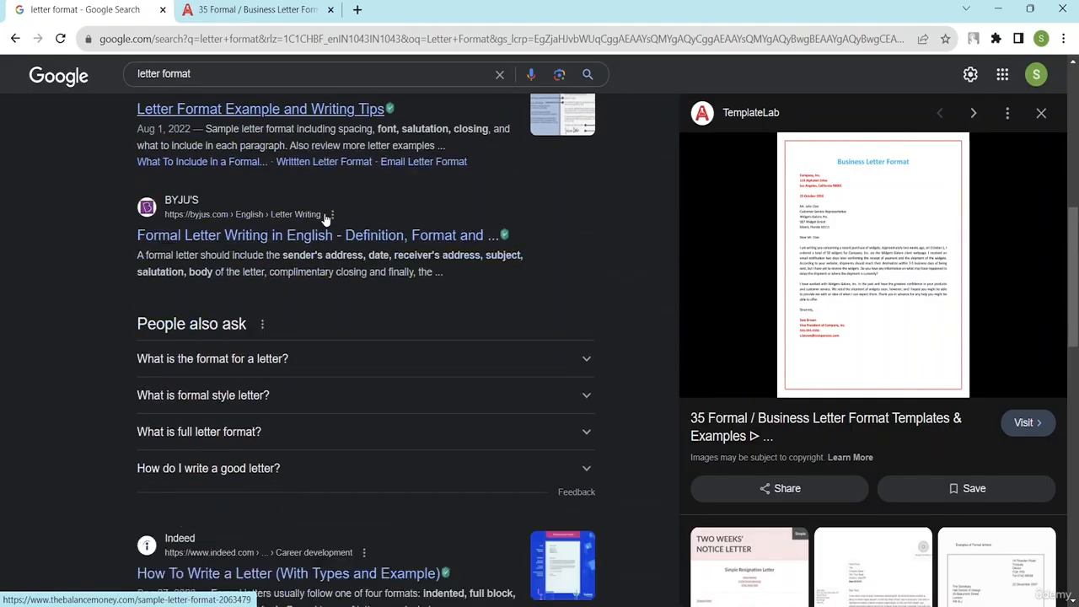
{"action": "scroll", "coordinate": [328, 217], "scroll_direction": "up", "scroll_amount": 4}
{"action": "left_click", "coordinate": [300, 293]}
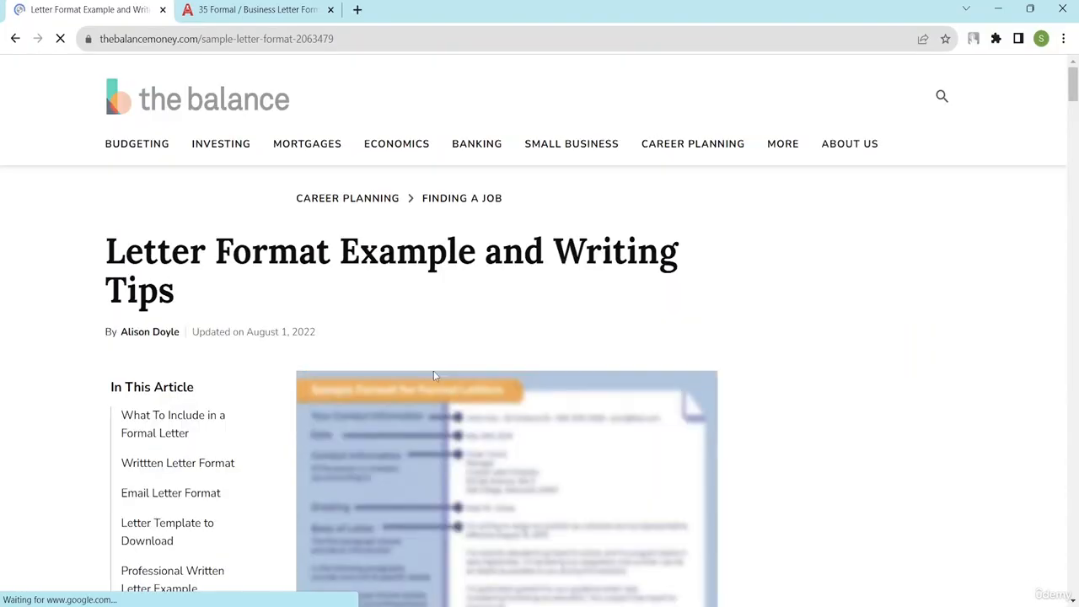
Copy the article's three introductory paragraphs, from "A printed letter" to "business correspondence.", and paste them into the Word letter below the salutation.
{"action": "scroll", "coordinate": [428, 366], "scroll_direction": "down", "scroll_amount": 2}
{"action": "scroll", "coordinate": [425, 361], "scroll_direction": "down", "scroll_amount": 8}
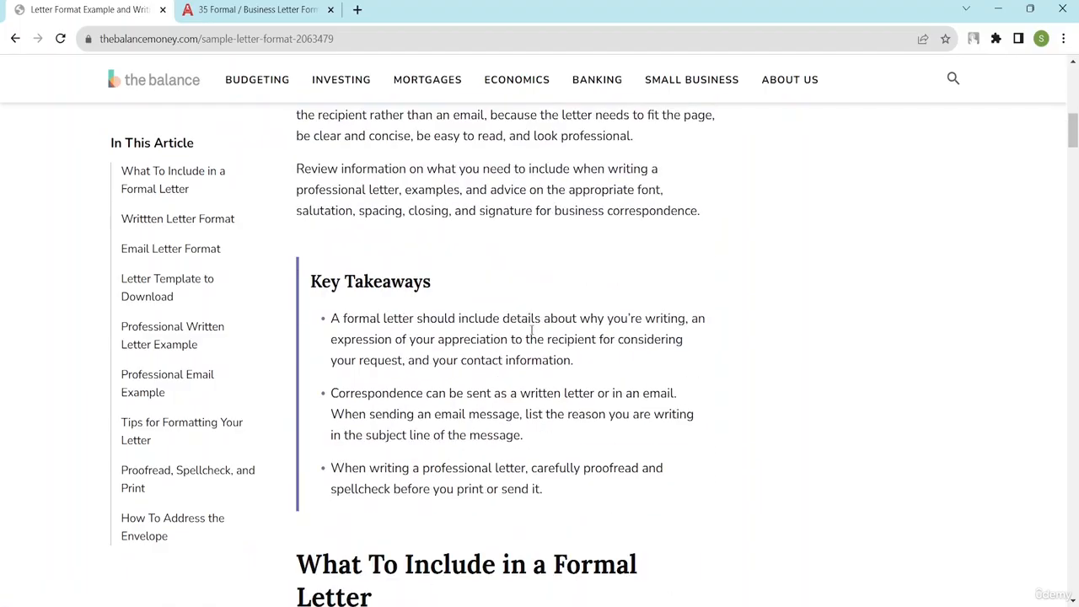
{"action": "scroll", "coordinate": [532, 329], "scroll_direction": "up", "scroll_amount": 4}
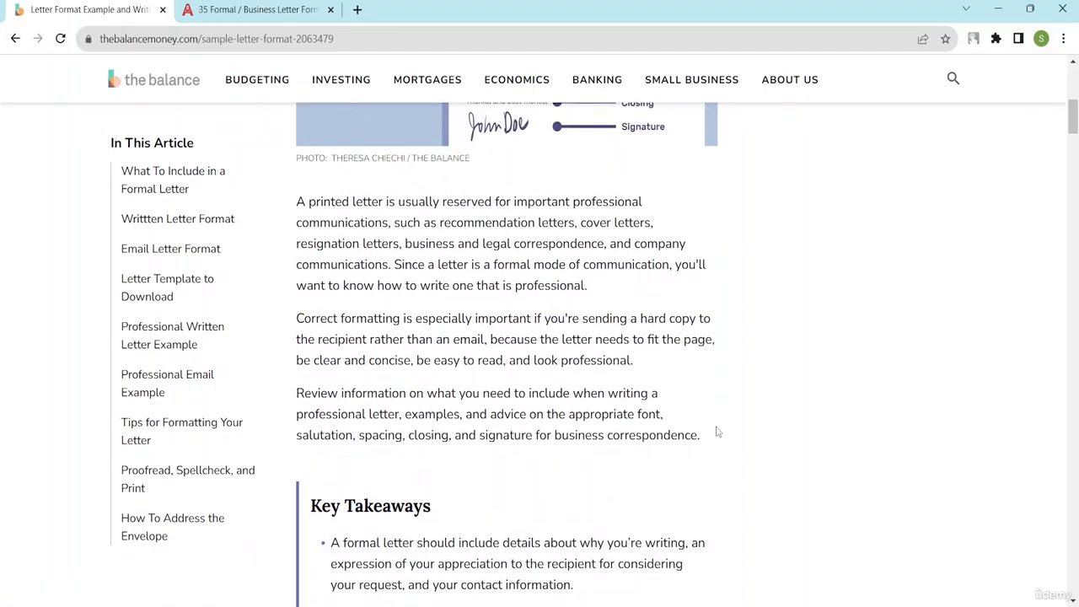
{"action": "left_click_drag", "start_coordinate": [702, 440], "coordinate": [298, 196]}
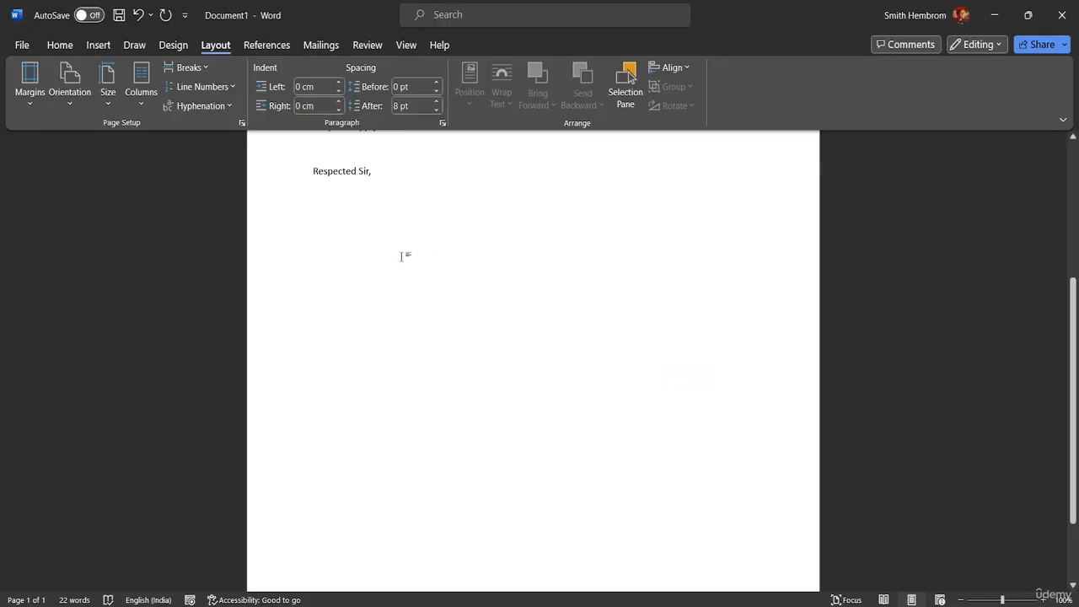
{"action": "type", "text": "A printed letter is usually reserved for important professional communications, such as recommendation letters, cover letters, resignation letters, business and legal correspondence, and company communications. Since a letter is a formal mode of communication, you'll want to know how to write one that is professional. Correct formatting is especially important if you're sending a hard copy to the recipient rather than an email, because the letter needs to fit the page, be clear and concise, be easy to read, and look professional. Review information on what you need to include when writing a professional letter, examples, and advice on the appropriate font, salutation, spacing, closing, and signature for business correspondence."}
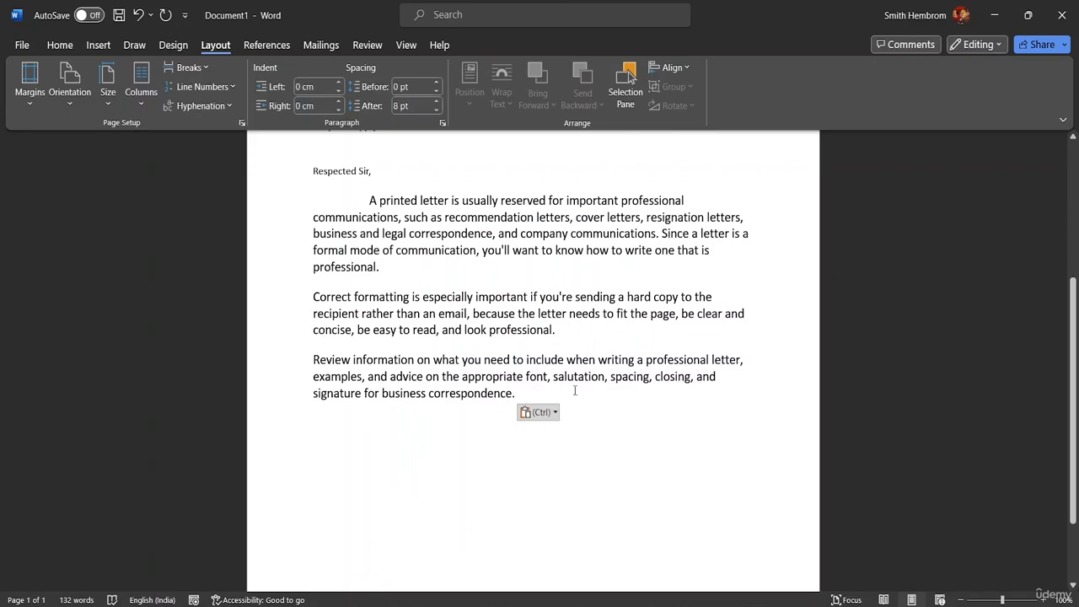
Set the font size of the three pasted body paragraphs to 10.
{"action": "left_click_drag", "start_coordinate": [519, 394], "coordinate": [340, 203]}
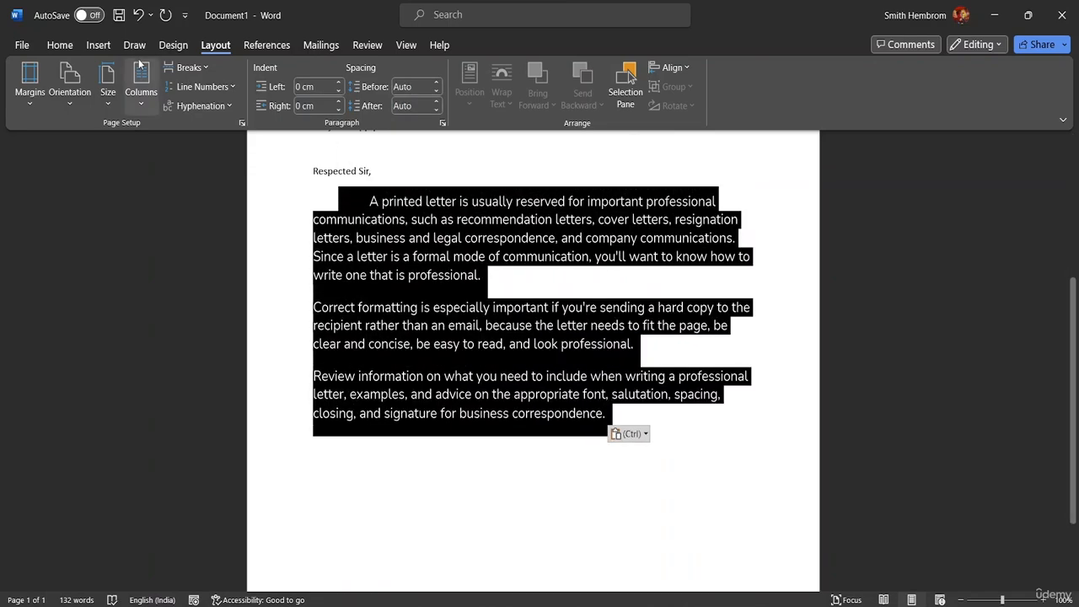
{"action": "left_click", "coordinate": [74, 44]}
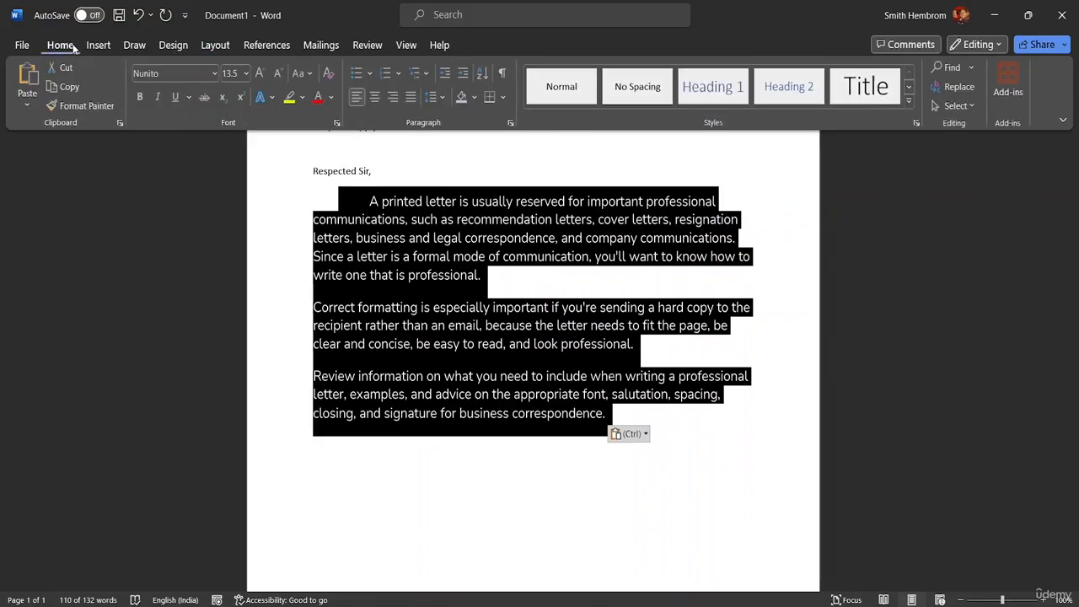
{"action": "left_click", "coordinate": [246, 73]}
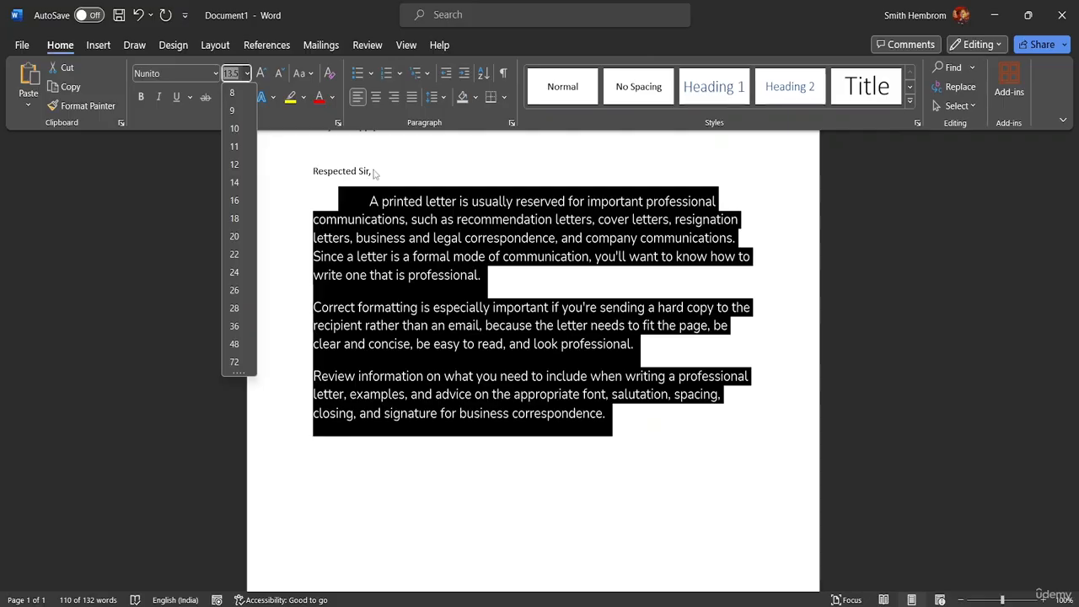
{"action": "left_click", "coordinate": [236, 128]}
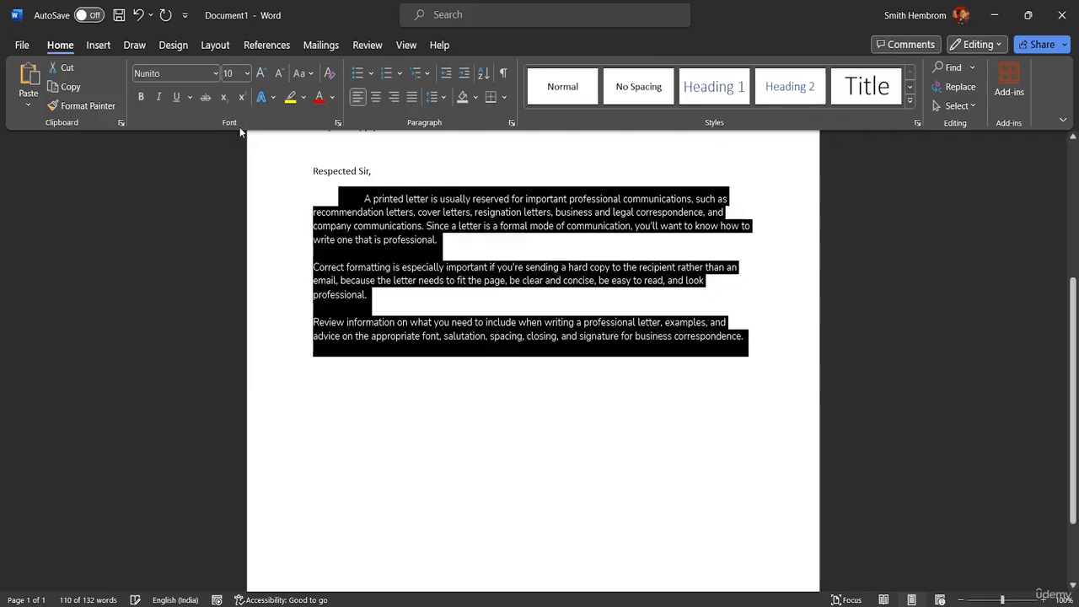
{"action": "left_click", "coordinate": [285, 173]}
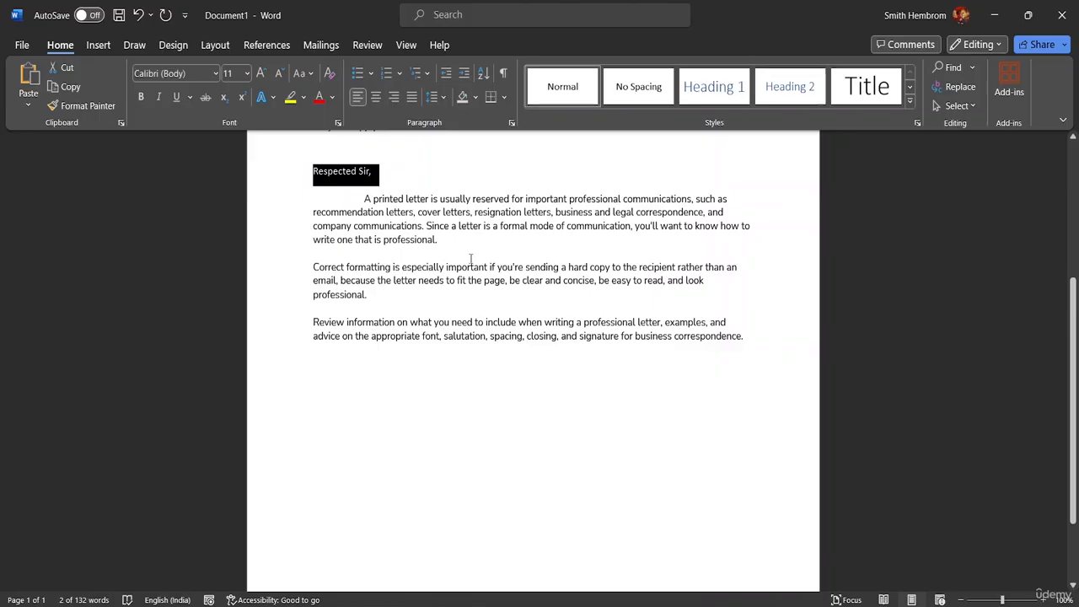
{"action": "left_click", "coordinate": [407, 182]}
{"action": "scroll", "coordinate": [407, 182], "scroll_direction": "up", "scroll_amount": 2}
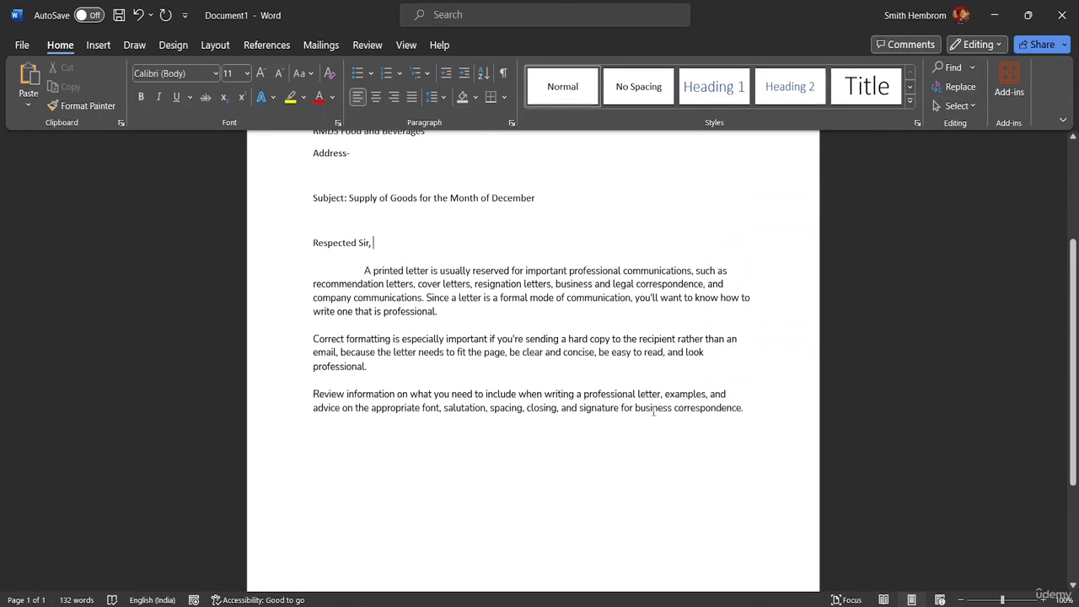
Try indenting the first body paragraph by one level, and return it to the margin.
{"action": "left_click", "coordinate": [752, 410]}
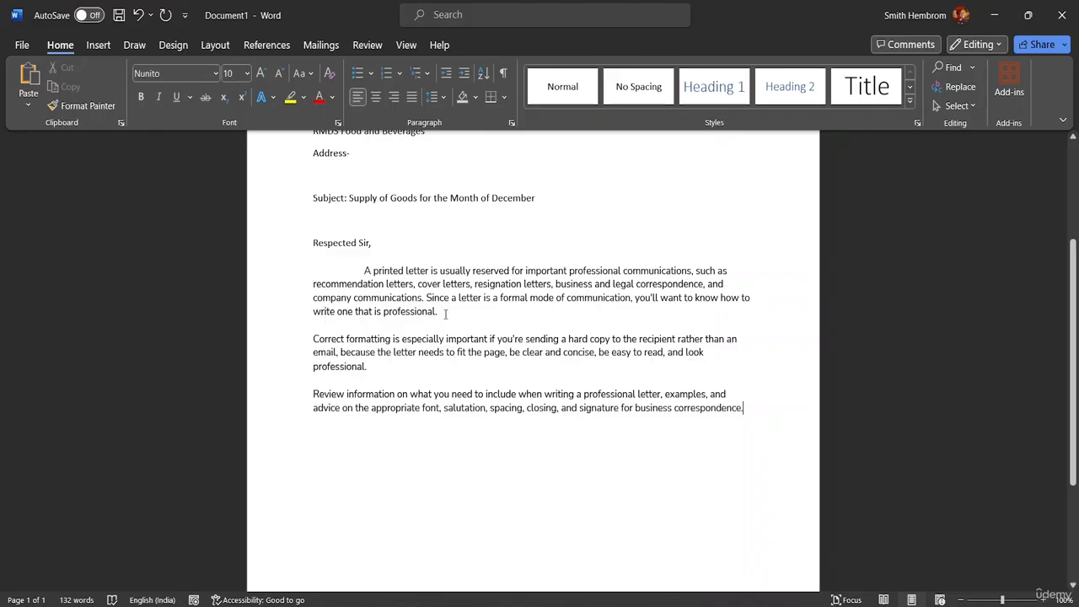
{"action": "left_click", "coordinate": [464, 76]}
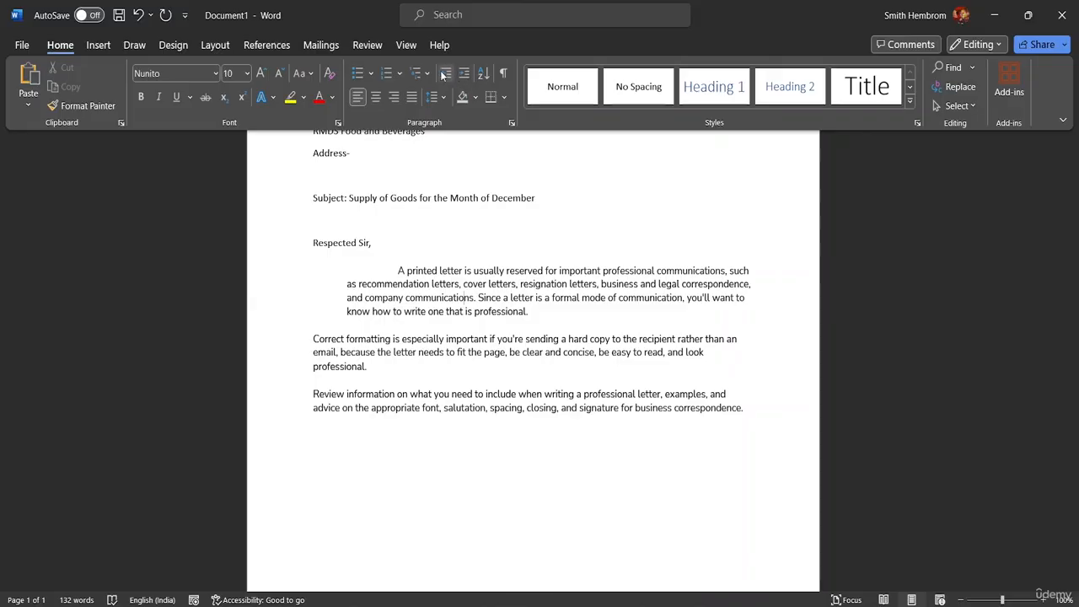
{"action": "left_click", "coordinate": [445, 74]}
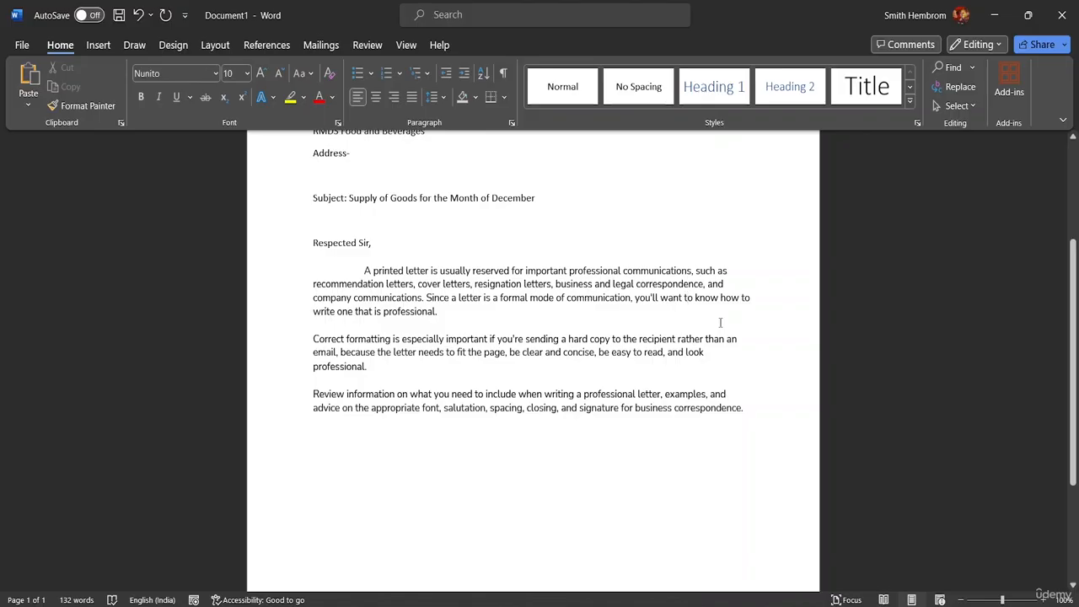
Justify the first and second body paragraphs of the letter.
{"action": "key", "text": "ctrl+j"}
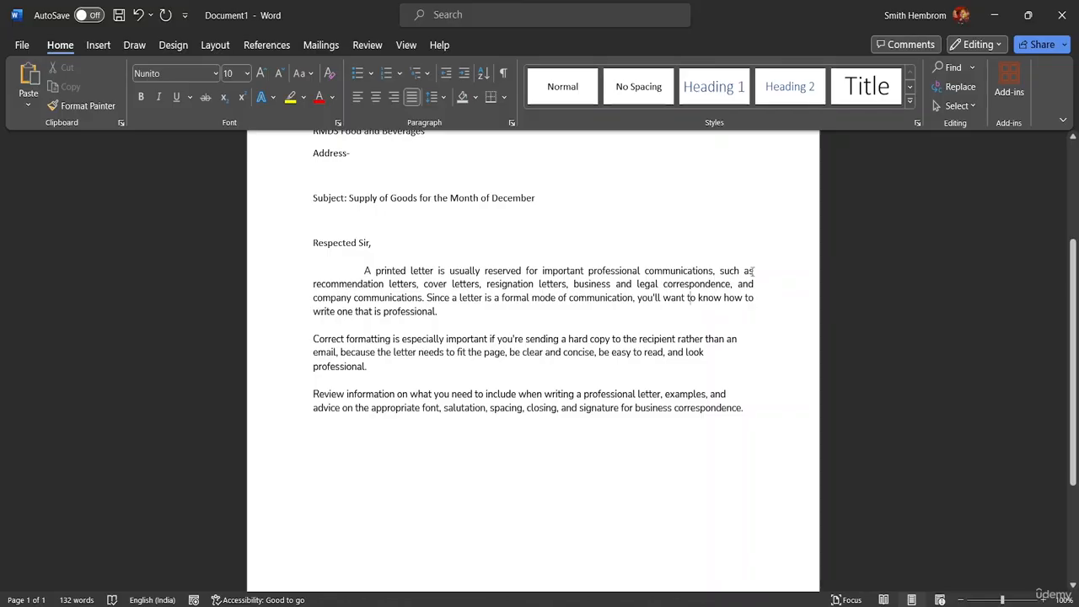
{"action": "triple_click", "coordinate": [477, 351]}
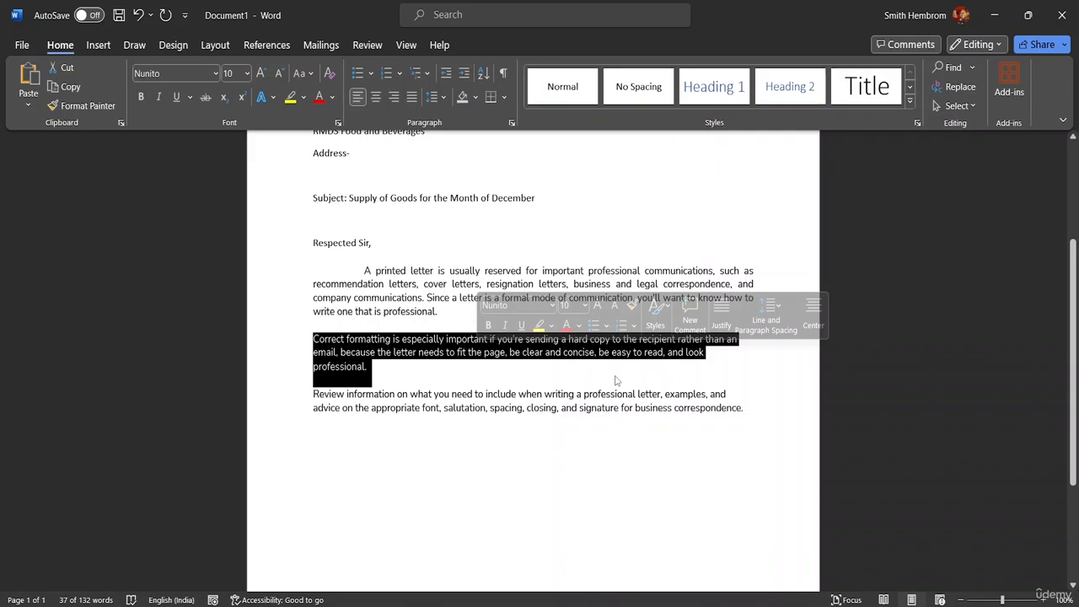
{"action": "key", "text": "ctrl+j"}
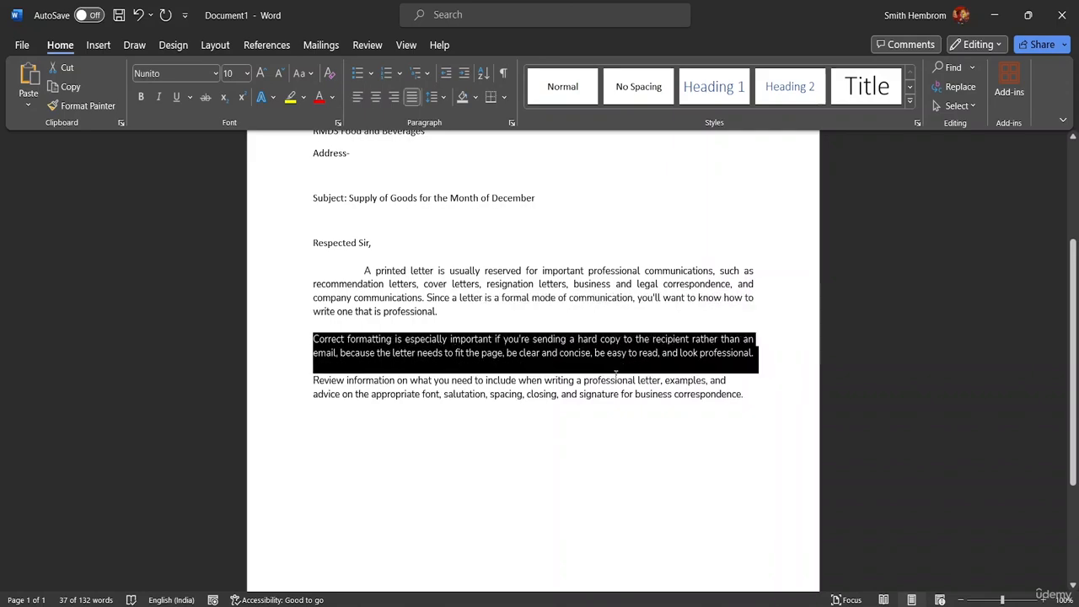
Add the indented closing sentence "Therefore, Kindly do the Needful." below the last body paragraph.
{"action": "left_click", "coordinate": [747, 395]}
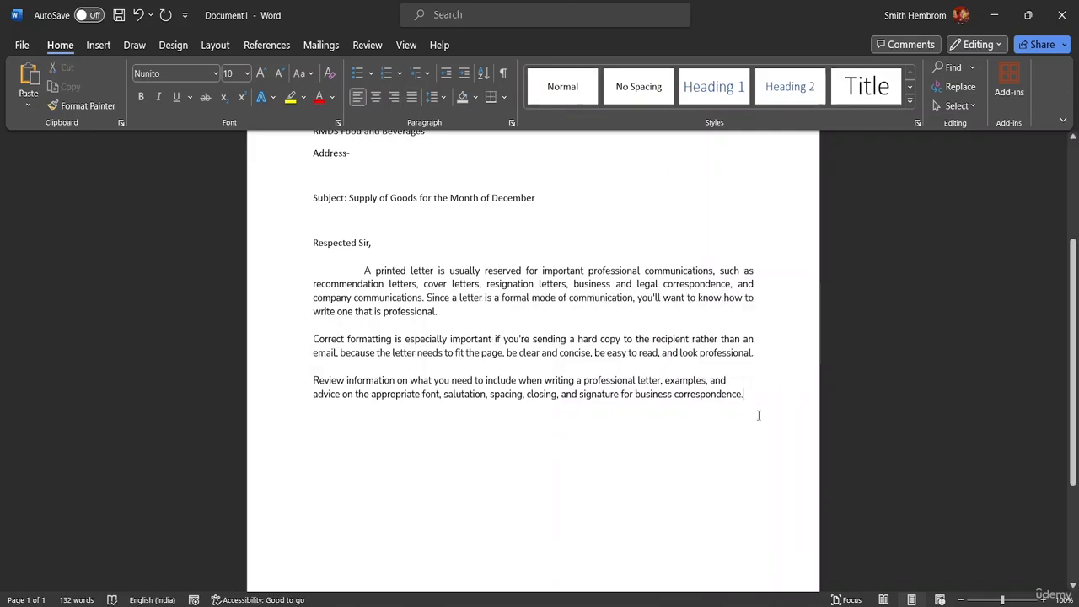
{"action": "left_click", "coordinate": [368, 432]}
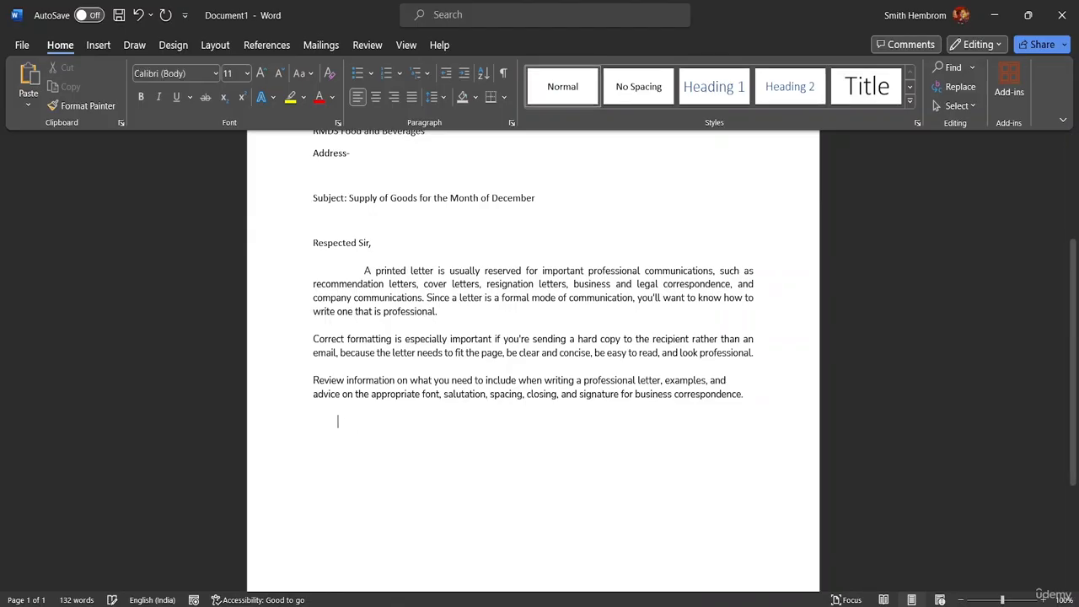
{"action": "key", "text": "BackSpace"}
{"action": "key", "text": "BackSpace"}
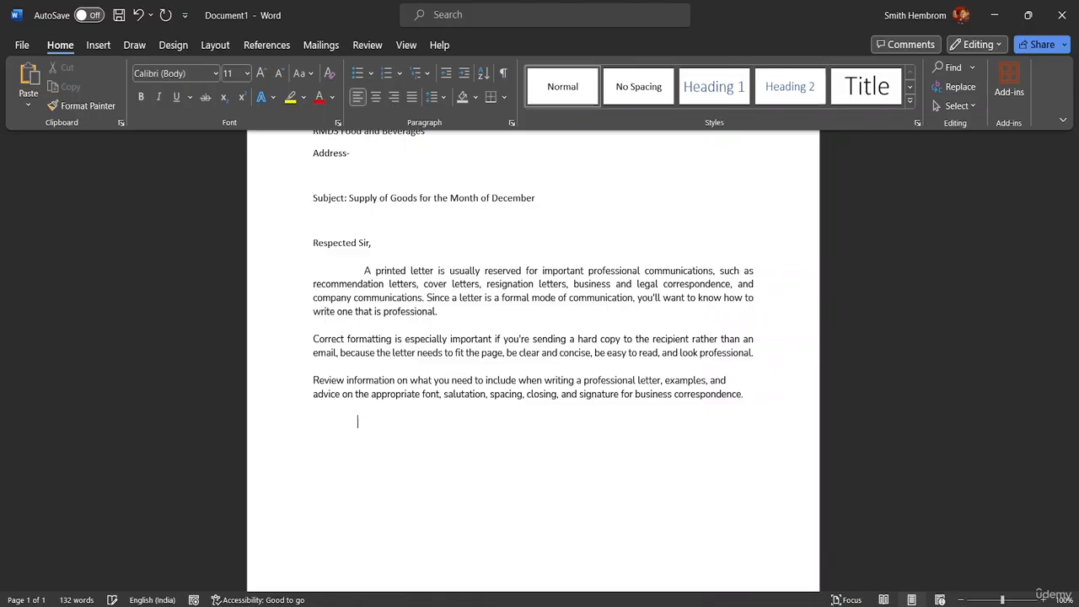
{"action": "type", "text": "Therefore, Knindly do the Needd"}
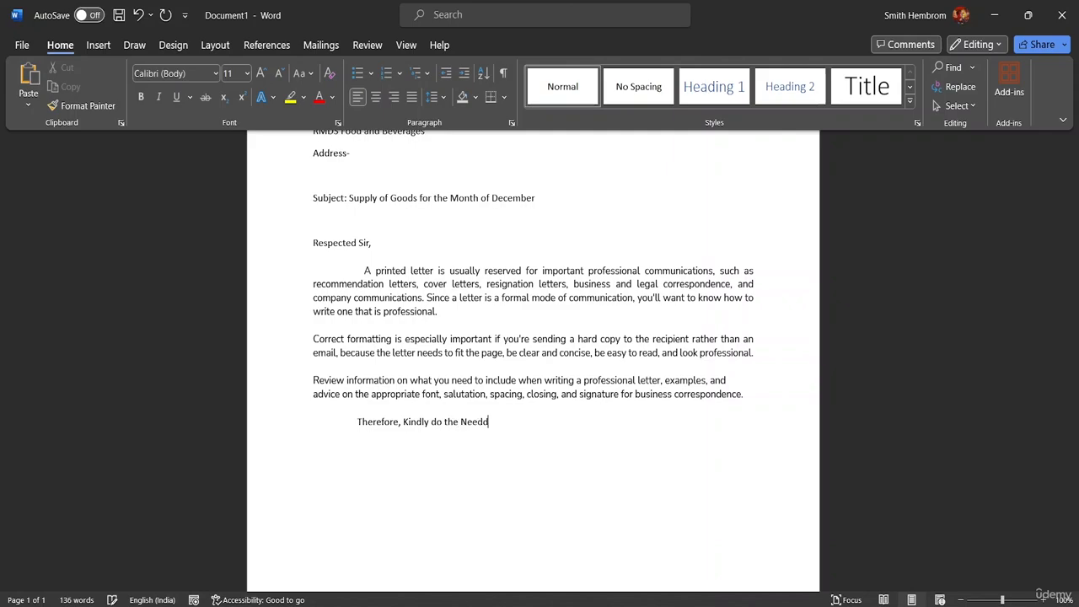
{"action": "key", "text": "BackSpace"}
{"action": "type", "text": "ful."}
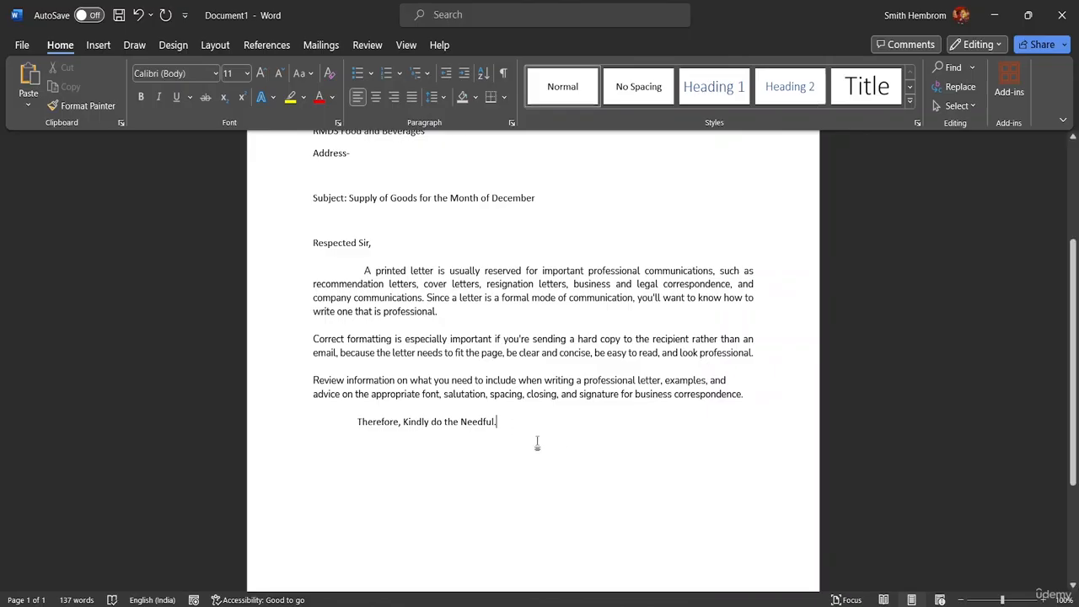
Reword the end of the closing sentence to "needful as explained in the agreement.4".
{"action": "key", "text": "BackSpace"}
{"action": "key", "text": "BackSpace"}
{"action": "key", "text": "BackSpace"}
{"action": "key", "text": "BackSpace"}
{"action": "key", "text": "BackSpace"}
{"action": "key", "text": "BackSpace"}
{"action": "key", "text": "BackSpace"}
{"action": "key", "text": "BackSpace"}
{"action": "key", "text": "BackSpace"}
{"action": "type", "text": "ne"}
{"action": "key", "text": "BackSpace"}
{"action": "key", "text": "BackSpace"}
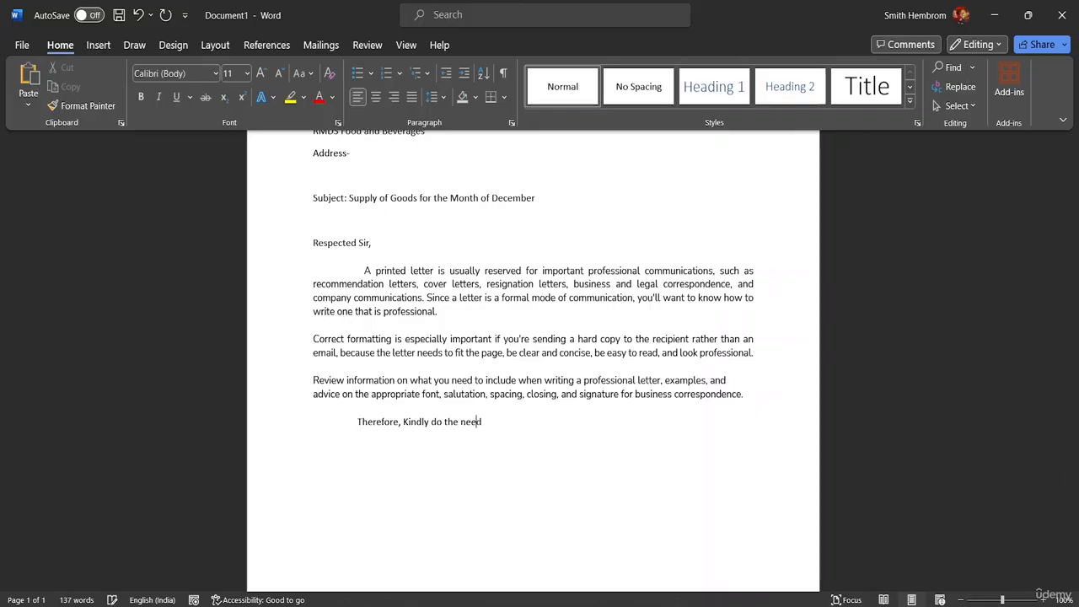
{"action": "type", "text": "needful ad"}
{"action": "key", "text": "BackSpace"}
{"action": "type", "text": "s explained in the agr"}
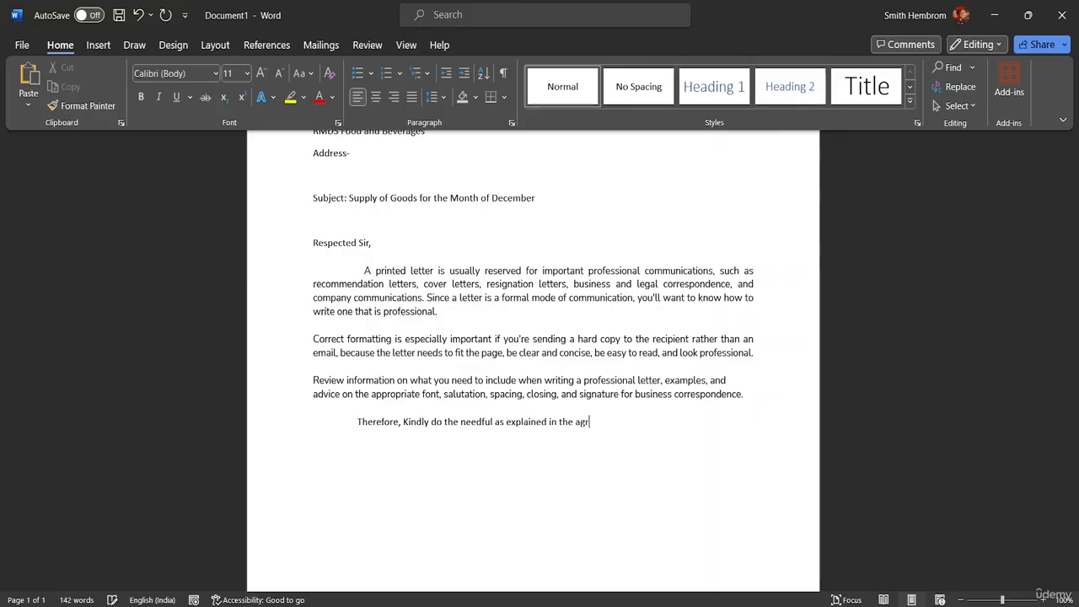
{"action": "type", "text": "eement.4"}
Write "Thanking you," one blank line below the closing sentence and leave blank space beneath it.
{"action": "key", "text": "Return"}
{"action": "key", "text": "Return"}
{"action": "type", "text": "Thanking you,"}
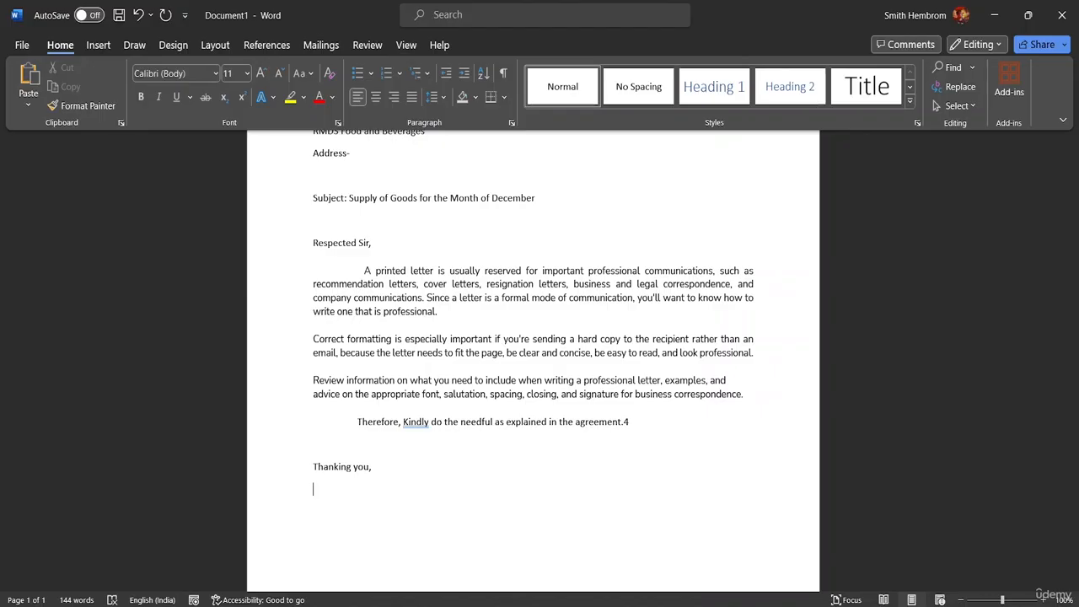
{"action": "key", "text": "Return"}
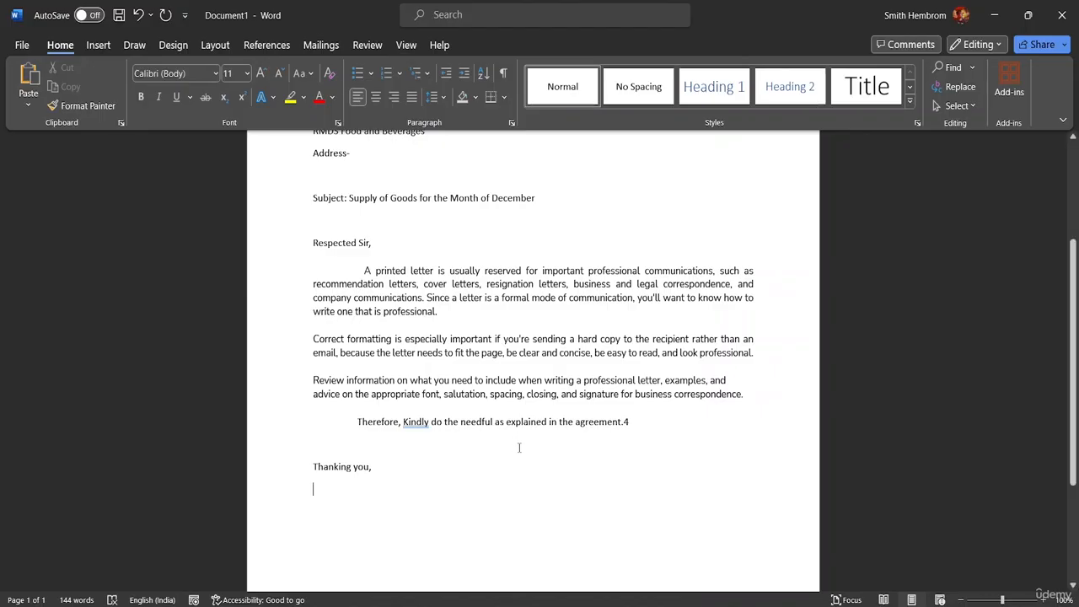
{"action": "key", "text": "Return"}
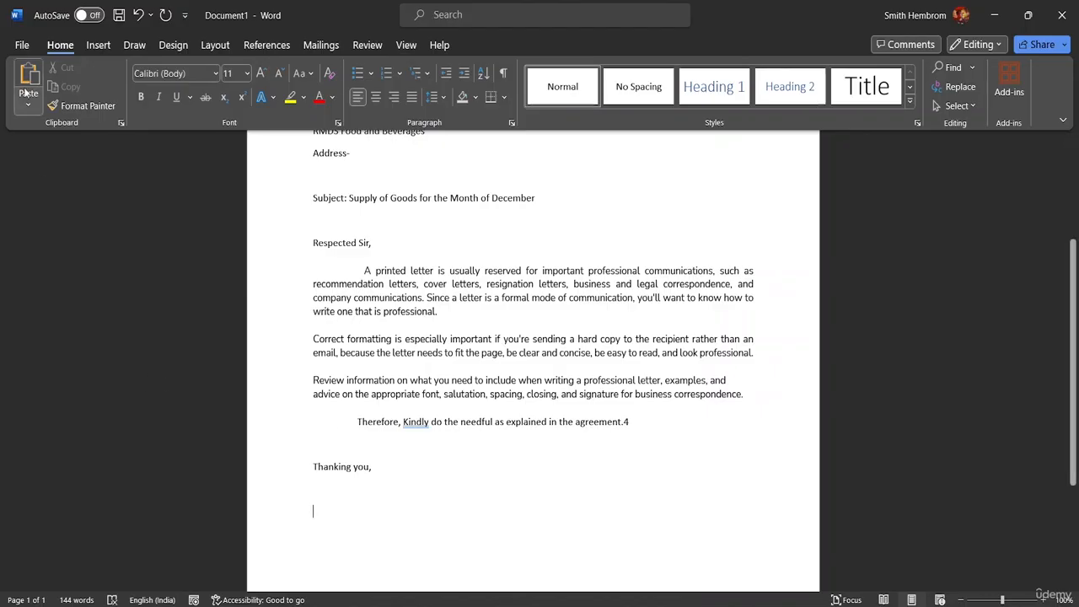
Draw a short horizontal straight line near the left margin below "Thanking you,", leaving a gap for a signature.
{"action": "left_click", "coordinate": [97, 49]}
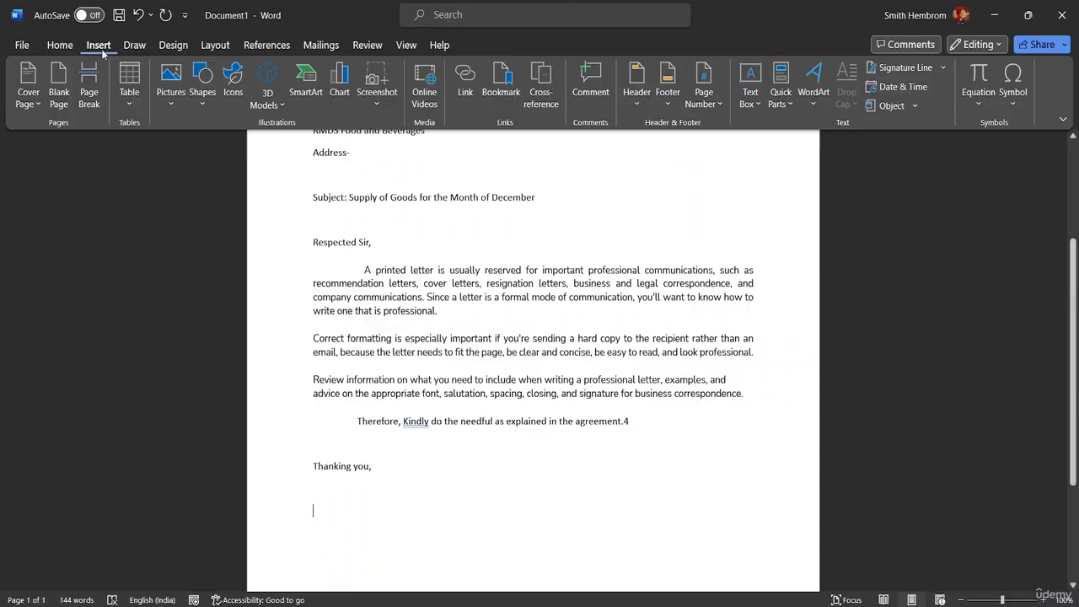
{"action": "left_click", "coordinate": [208, 108]}
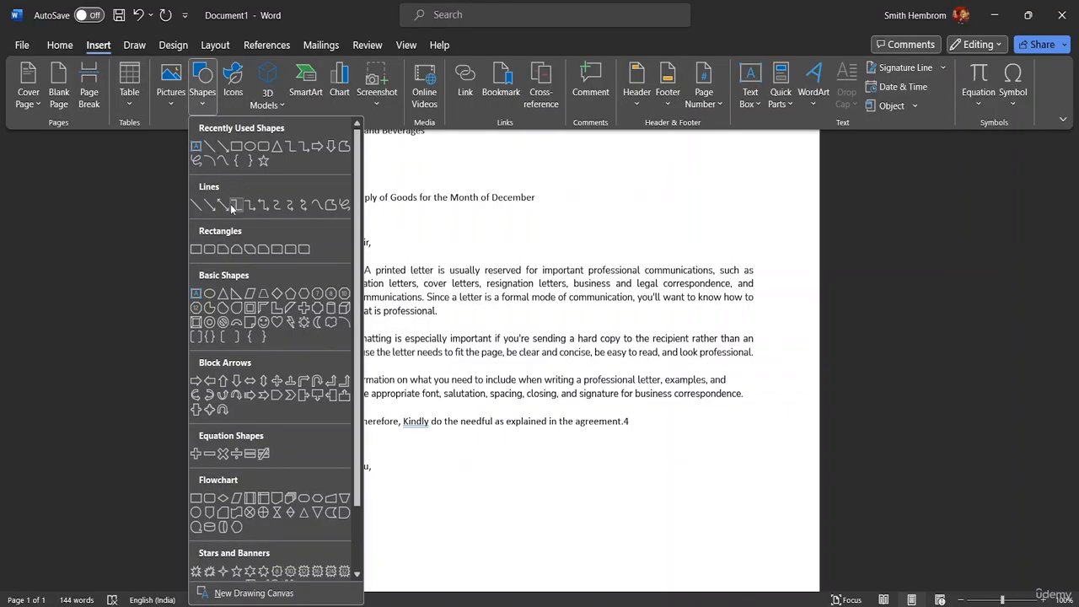
{"action": "left_click", "coordinate": [197, 209]}
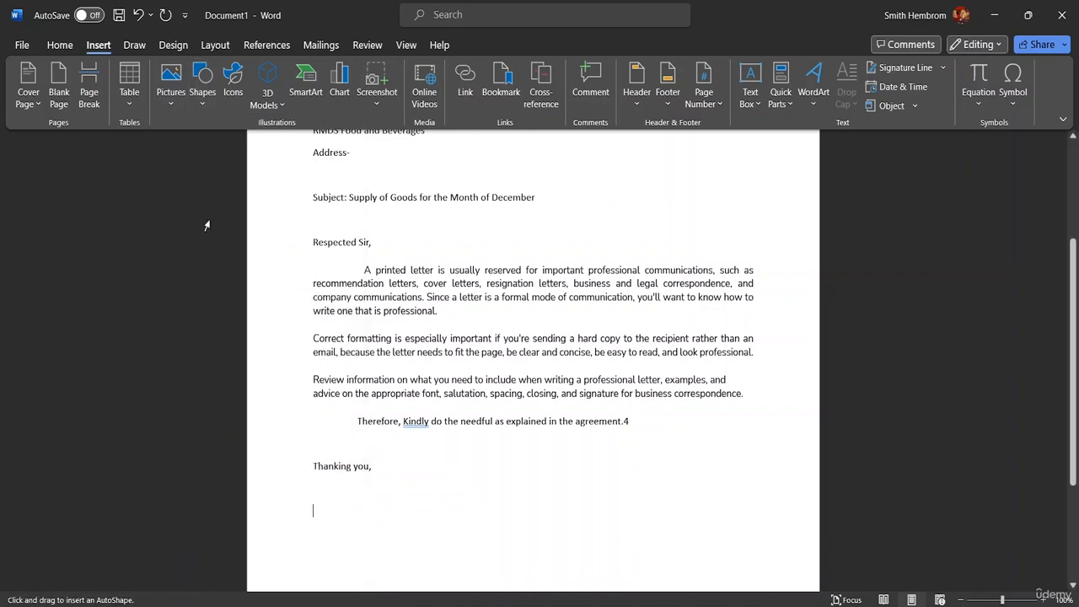
{"action": "left_click", "coordinate": [314, 524]}
{"action": "left_click_drag", "start_coordinate": [314, 524], "coordinate": [287, 558]}
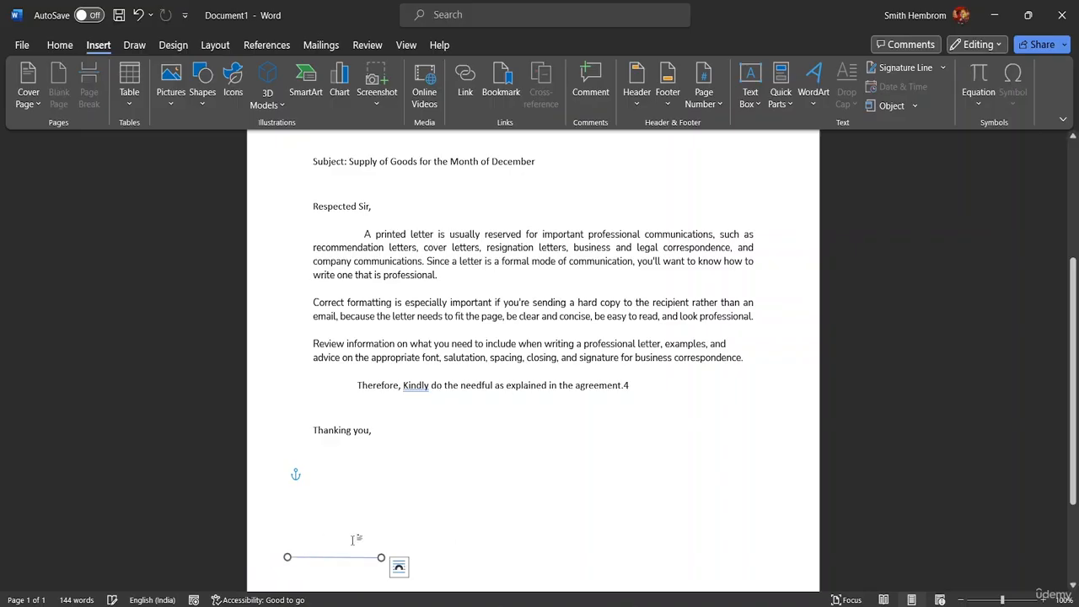
{"action": "left_click", "coordinate": [22, 45]}
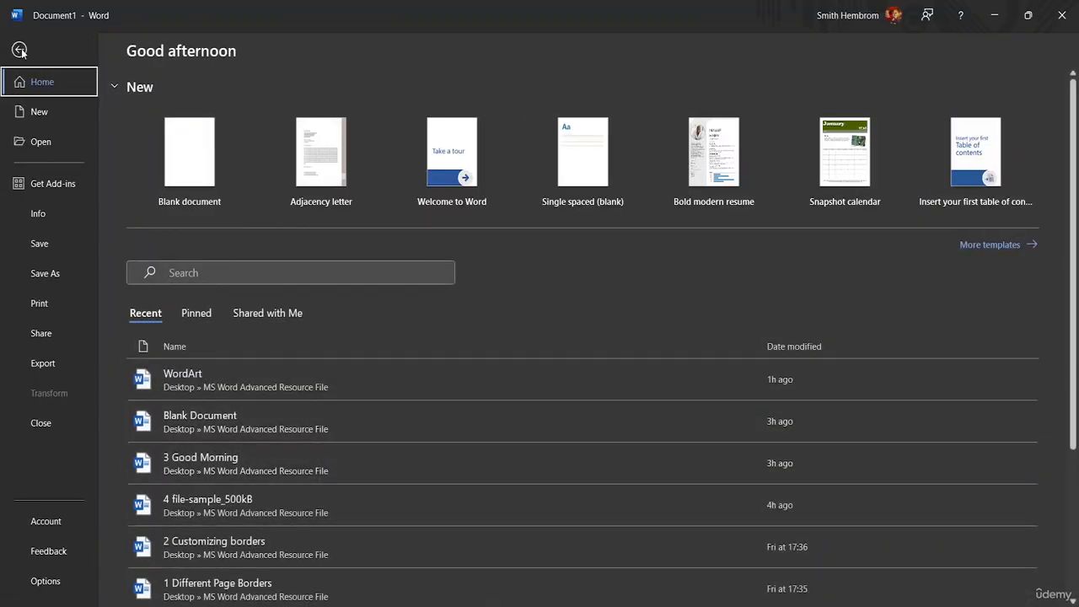
{"action": "left_click", "coordinate": [20, 49]}
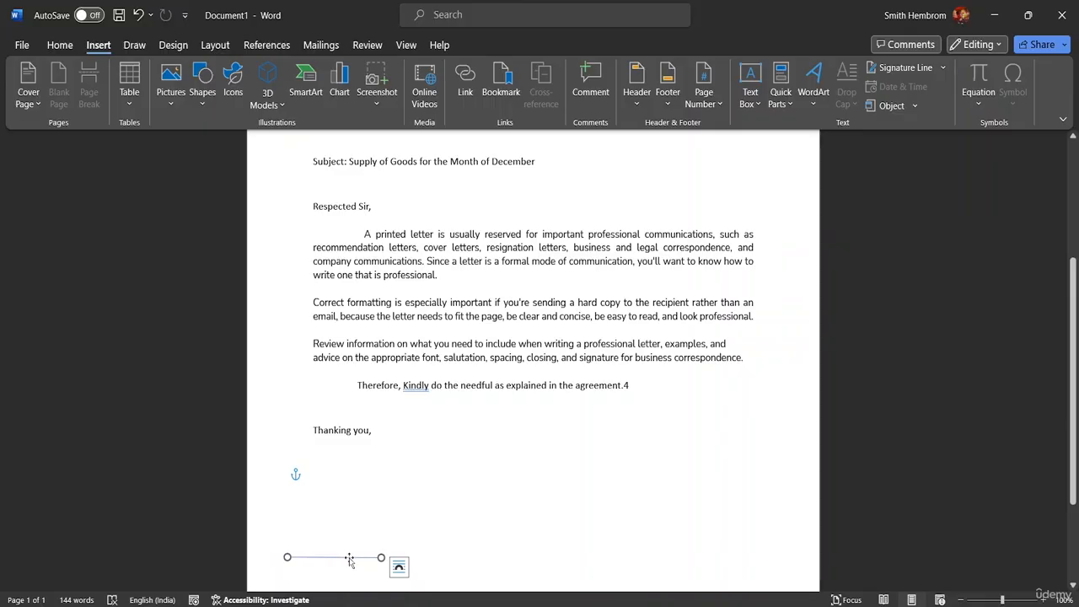
Move the signature line up to just beneath "Thanking you," flush with the left margin, and start a new line below it.
{"action": "left_click_drag", "start_coordinate": [349, 560], "coordinate": [380, 470]}
{"action": "left_click", "coordinate": [375, 496]}
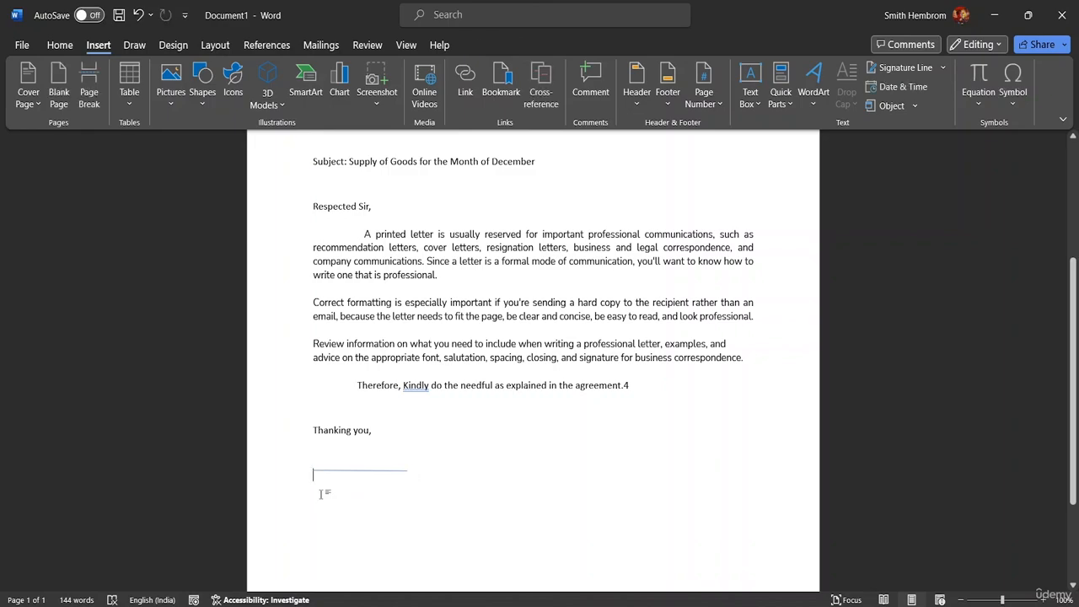
{"action": "key", "text": "Return"}
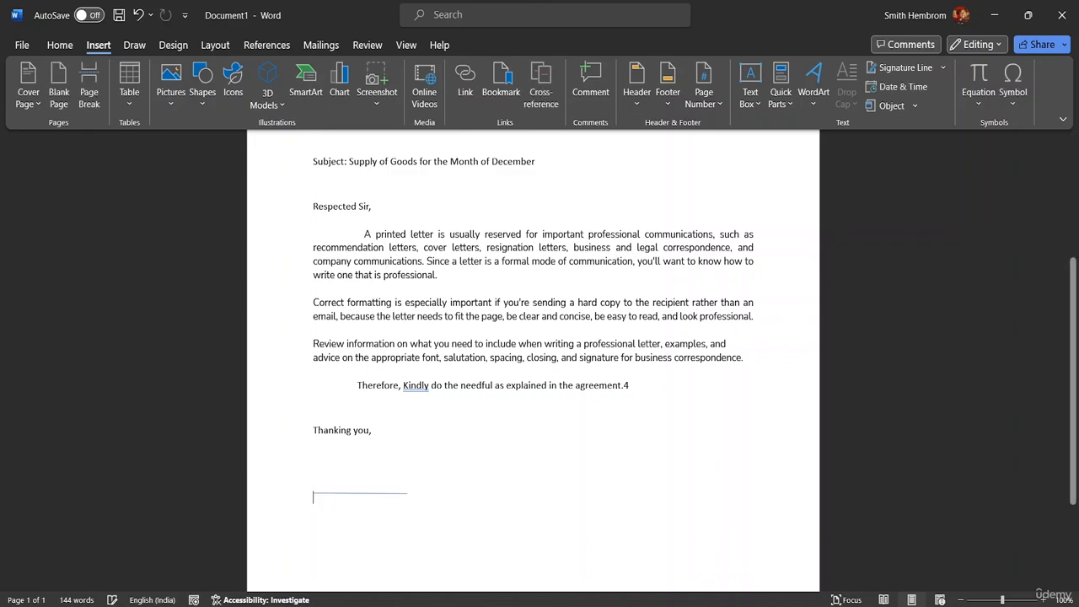
{"action": "key", "text": "BackSpace"}
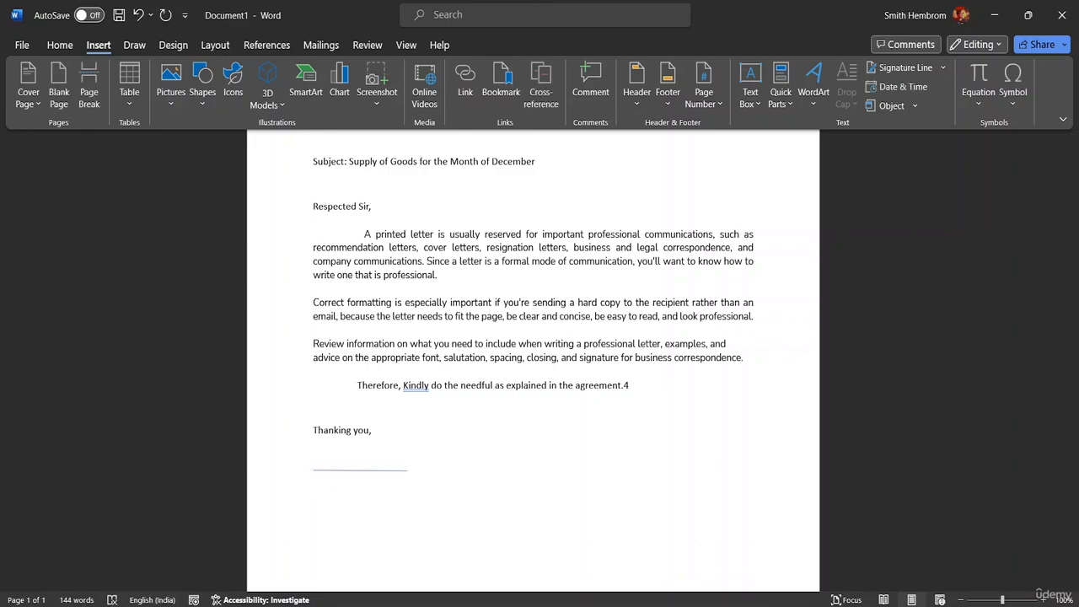
{"action": "double_click", "coordinate": [317, 502]}
{"action": "double_click", "coordinate": [394, 525]}
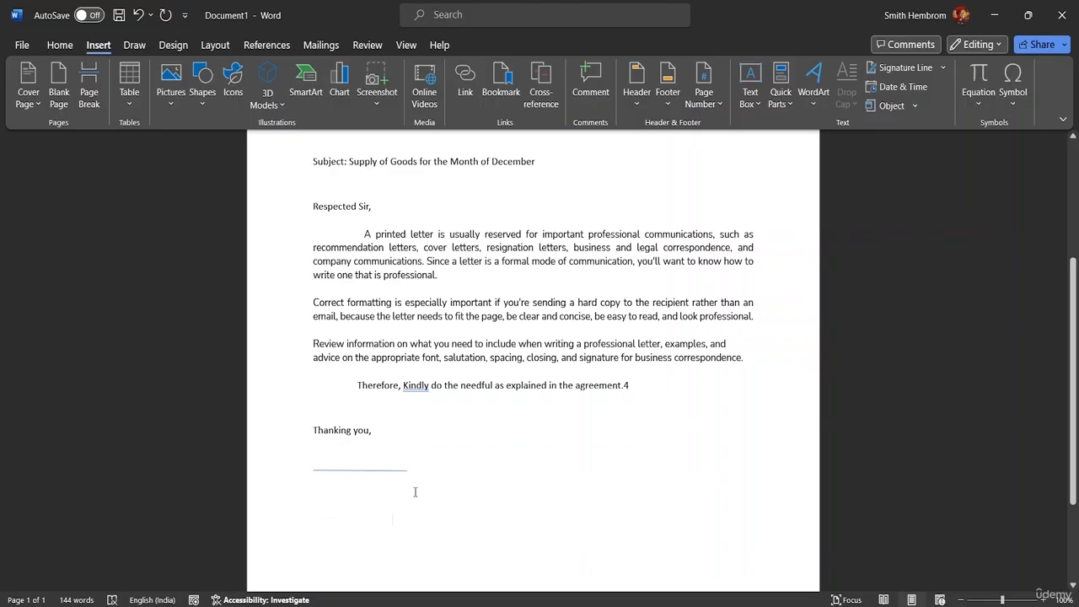
{"action": "key", "text": "ctrl+z"}
{"action": "key", "text": "ctrl+y"}
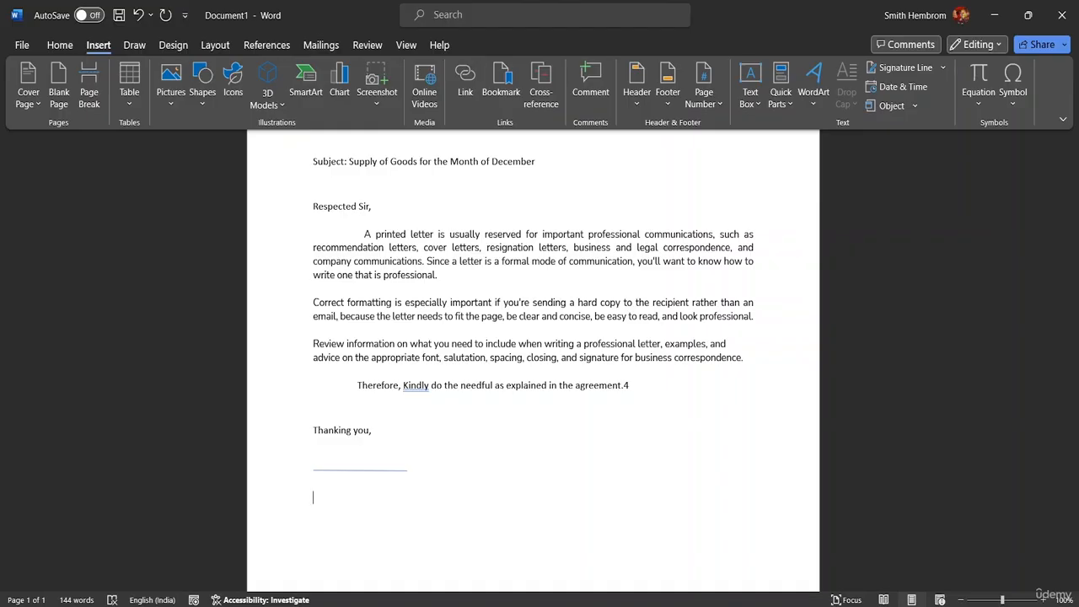
Below the signature line, write the sender's full name, "CEO of Multi Vitamin Company" and "Address-" on separate lines.
{"action": "type", "text": "Andrew Col"}
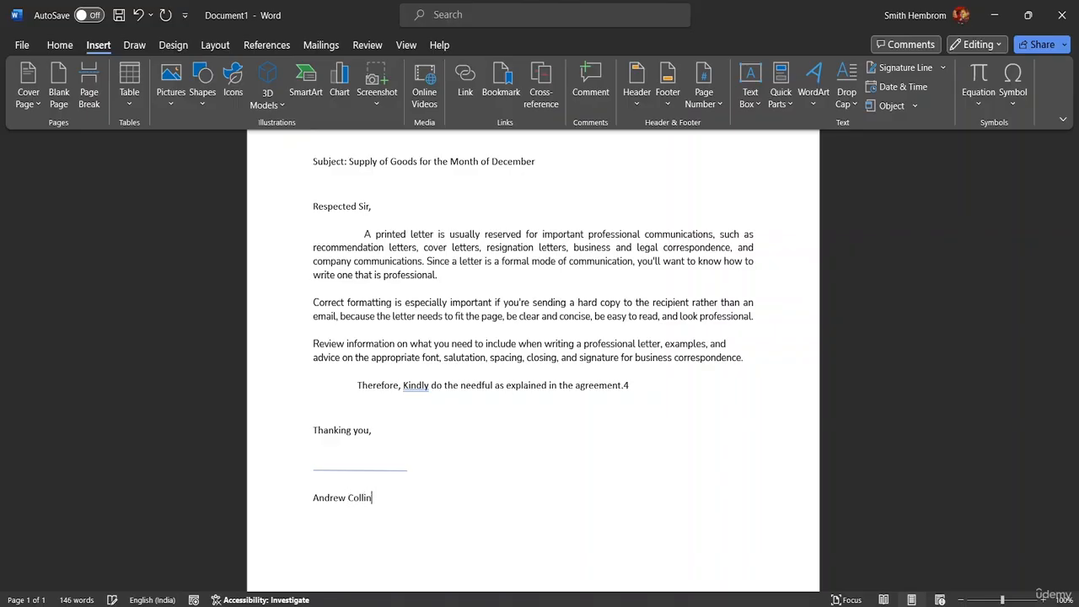
{"action": "type", "text": "lin"}
{"action": "key", "text": "Return"}
{"action": "type", "text": "V"}
{"action": "key", "text": "BackSpace"}
{"action": "type", "text": "CeO of Multi Vitami"}
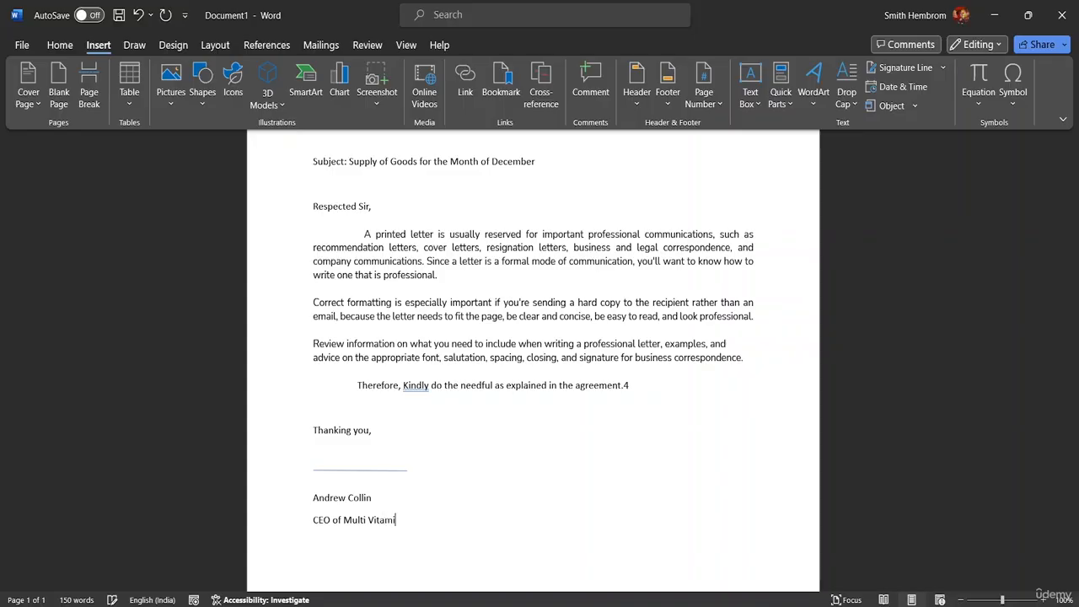
{"action": "type", "text": "n Company"}
{"action": "key", "text": "Return"}
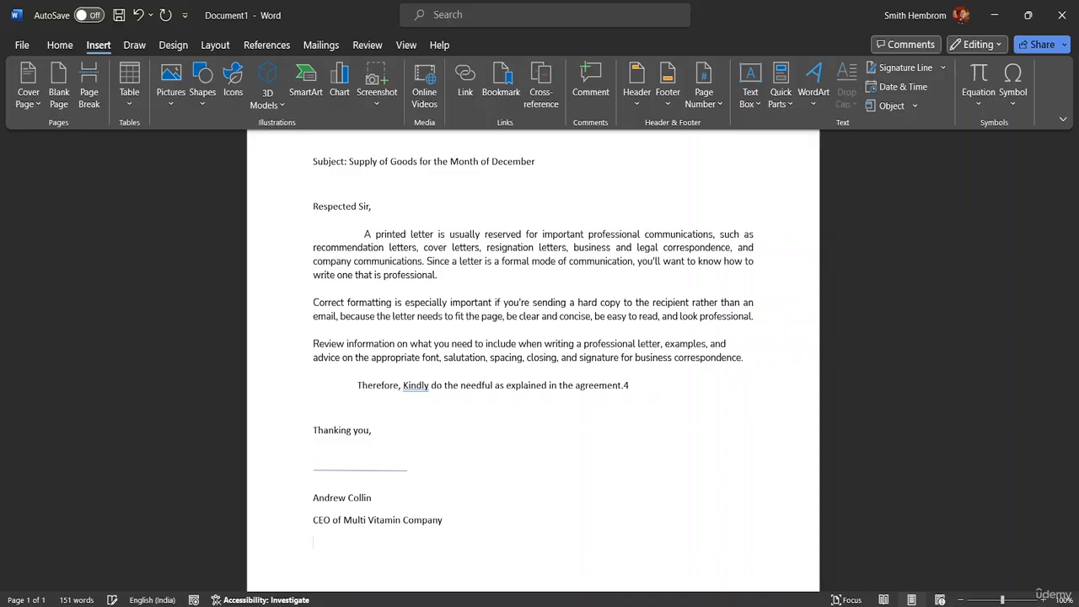
{"action": "type", "text": "Address-"}
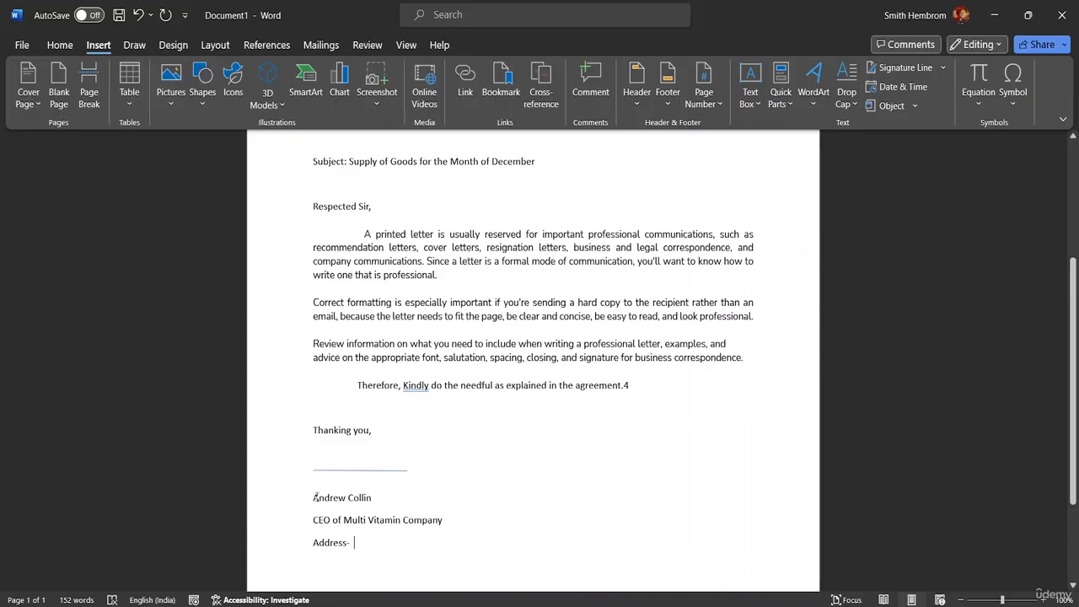
Try a one-level indent on the sender's name line and on the "CEO of Multi Vitamin Company" line, removing it from both.
{"action": "left_click", "coordinate": [315, 497]}
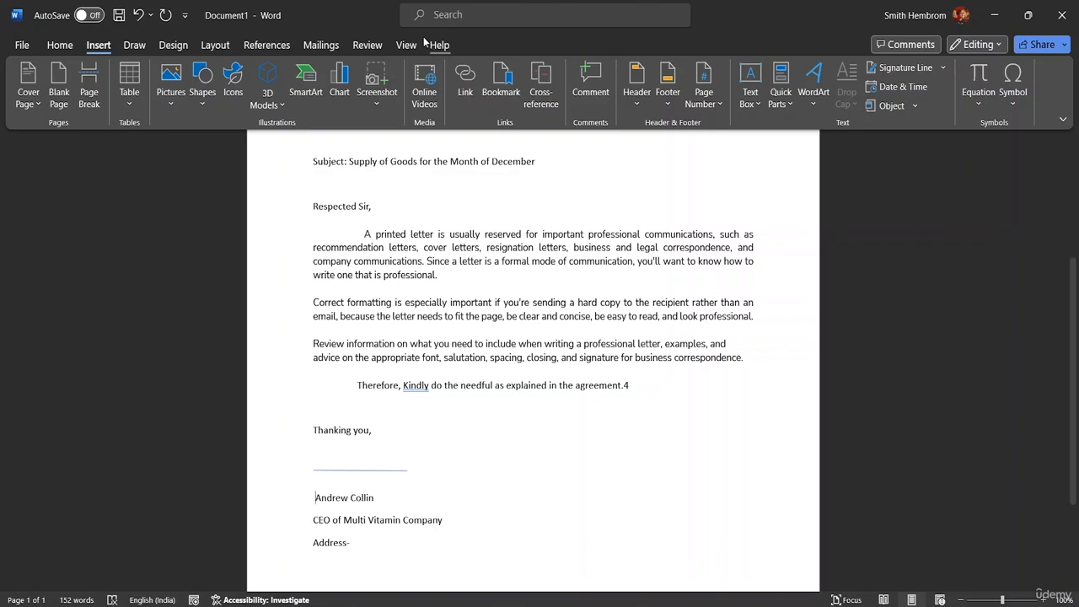
{"action": "left_click", "coordinate": [64, 46]}
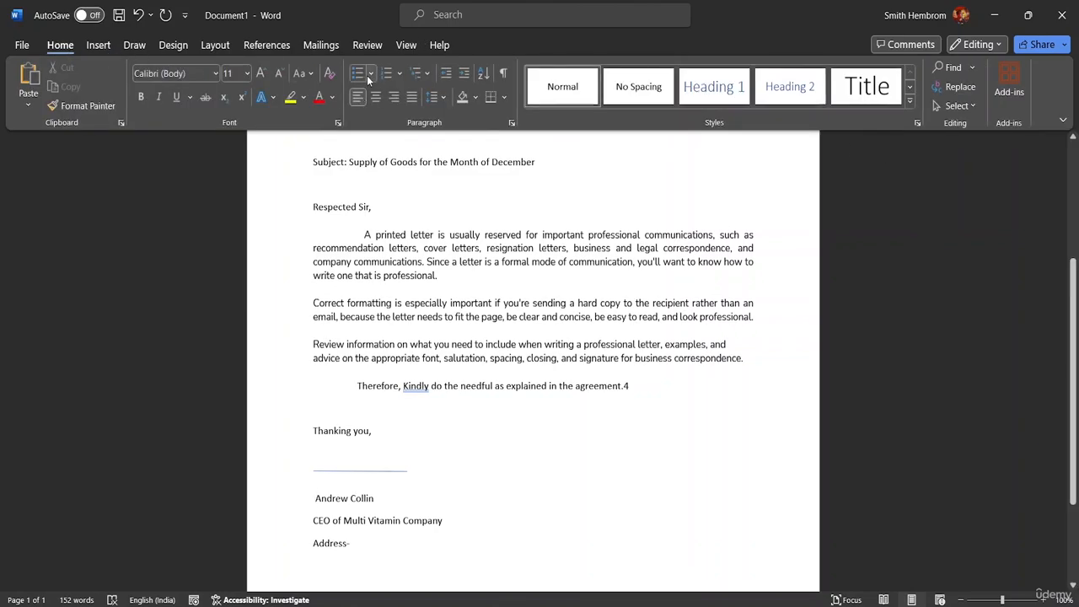
{"action": "left_click", "coordinate": [466, 75]}
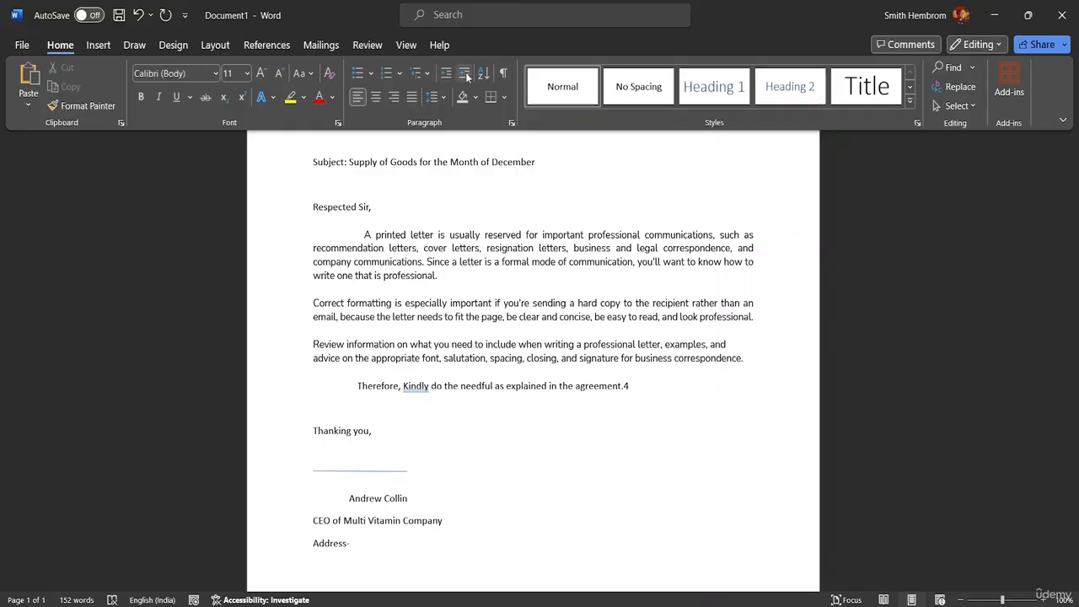
{"action": "left_click", "coordinate": [446, 73]}
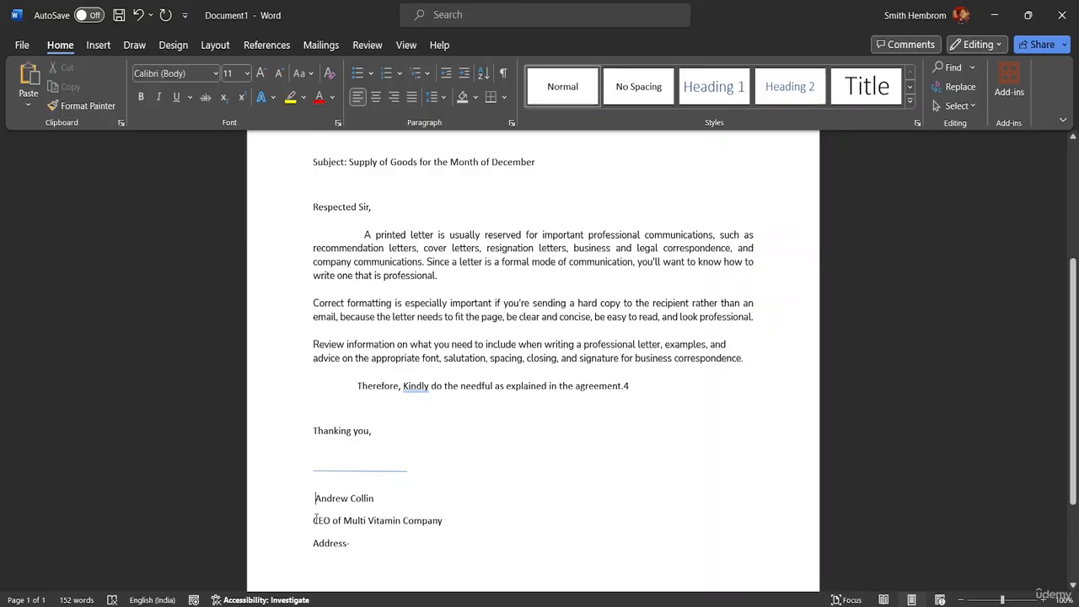
{"action": "double_click", "coordinate": [418, 522]}
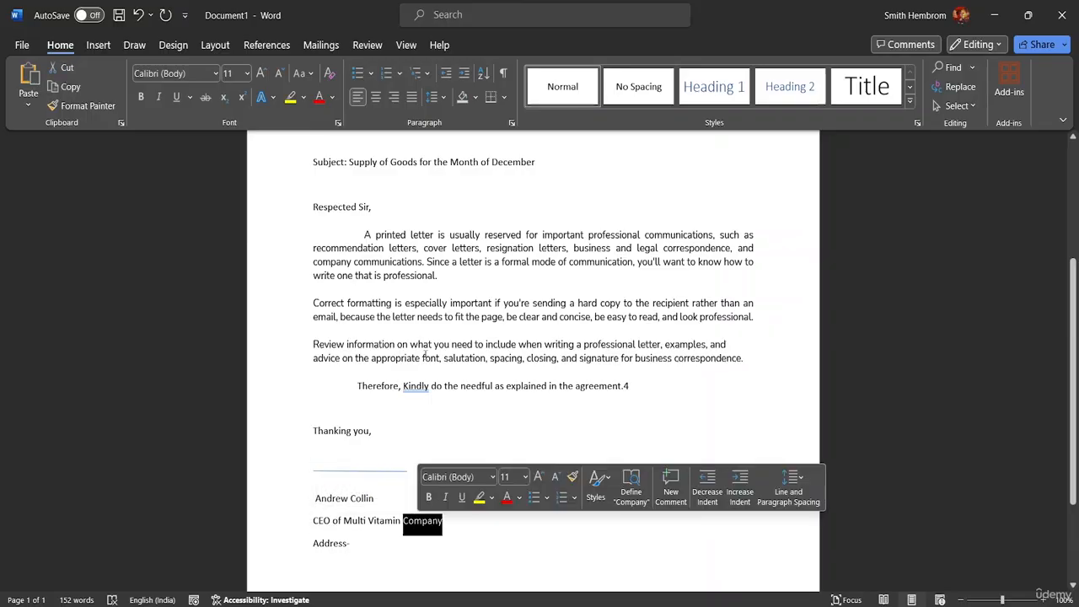
{"action": "left_click", "coordinate": [390, 485]}
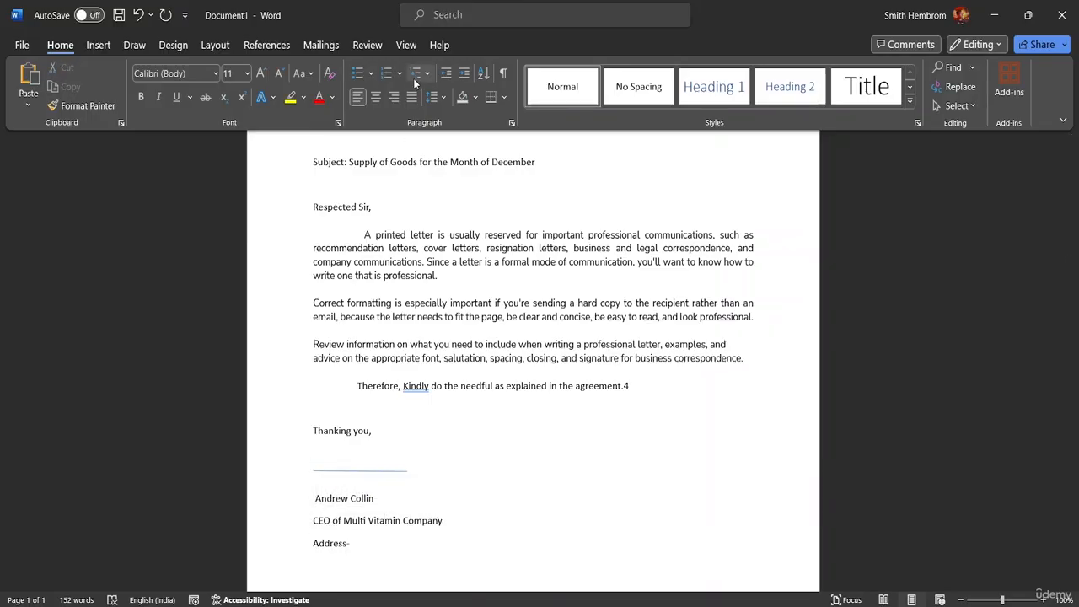
{"action": "left_click", "coordinate": [464, 73]}
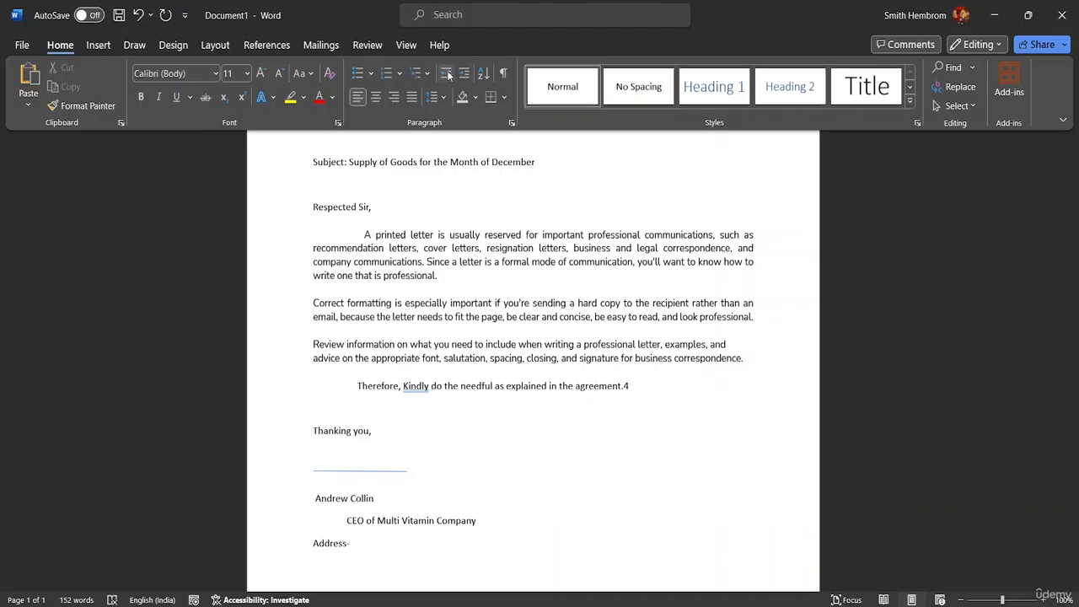
{"action": "left_click", "coordinate": [447, 74]}
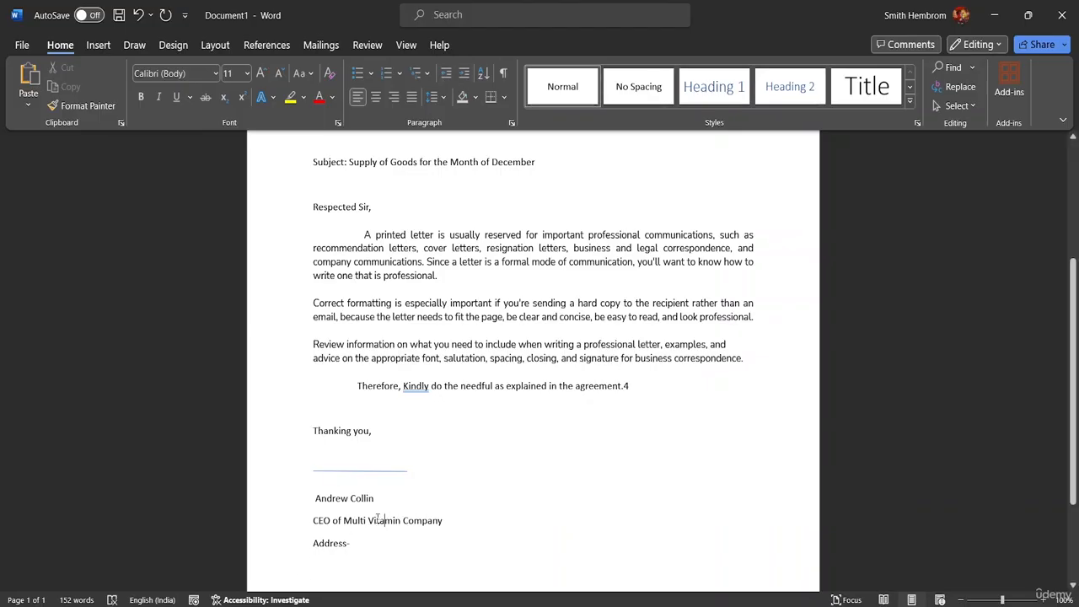
Format the line "Subject: Supply of Goods for the Month of December" in 13 pt bold.
{"action": "scroll", "coordinate": [413, 288], "scroll_direction": "down", "scroll_amount": 1}
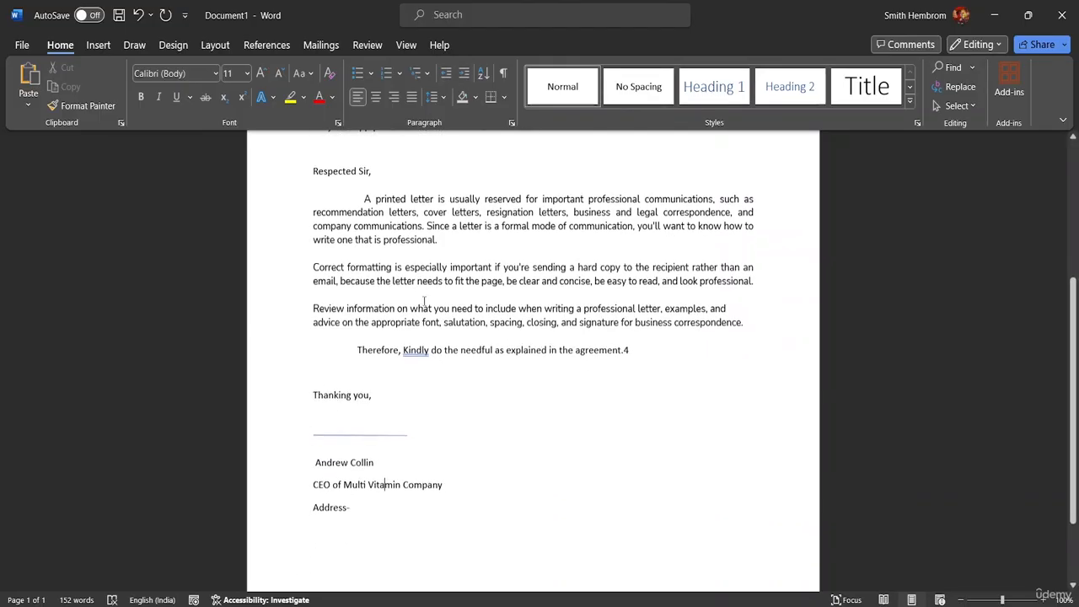
{"action": "scroll", "coordinate": [414, 288], "scroll_direction": "up", "scroll_amount": 5}
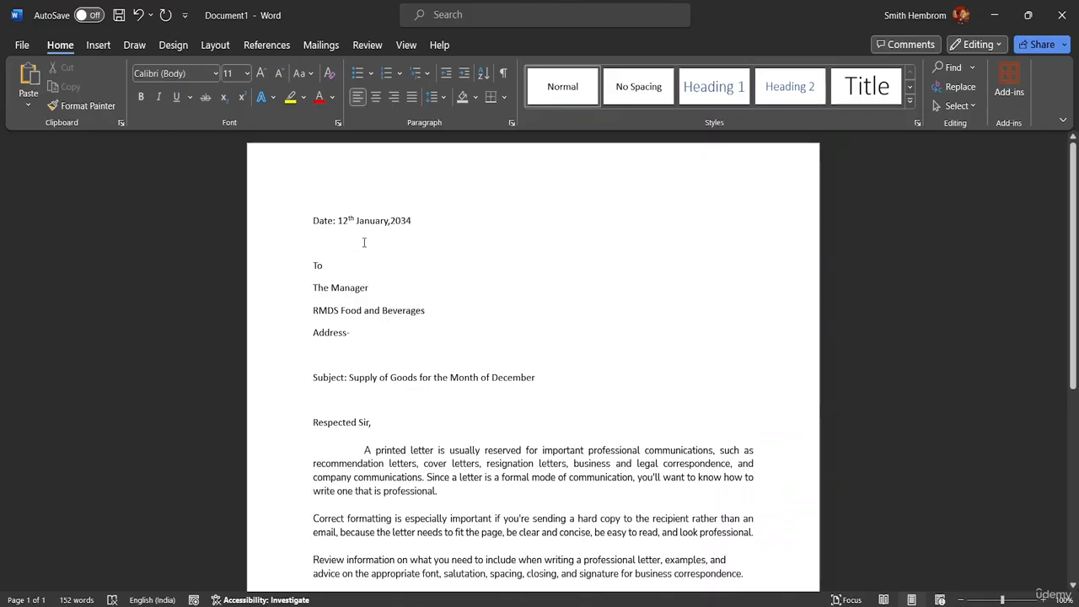
{"action": "scroll", "coordinate": [364, 255], "scroll_direction": "down", "scroll_amount": 4}
{"action": "scroll", "coordinate": [378, 298], "scroll_direction": "up", "scroll_amount": 3}
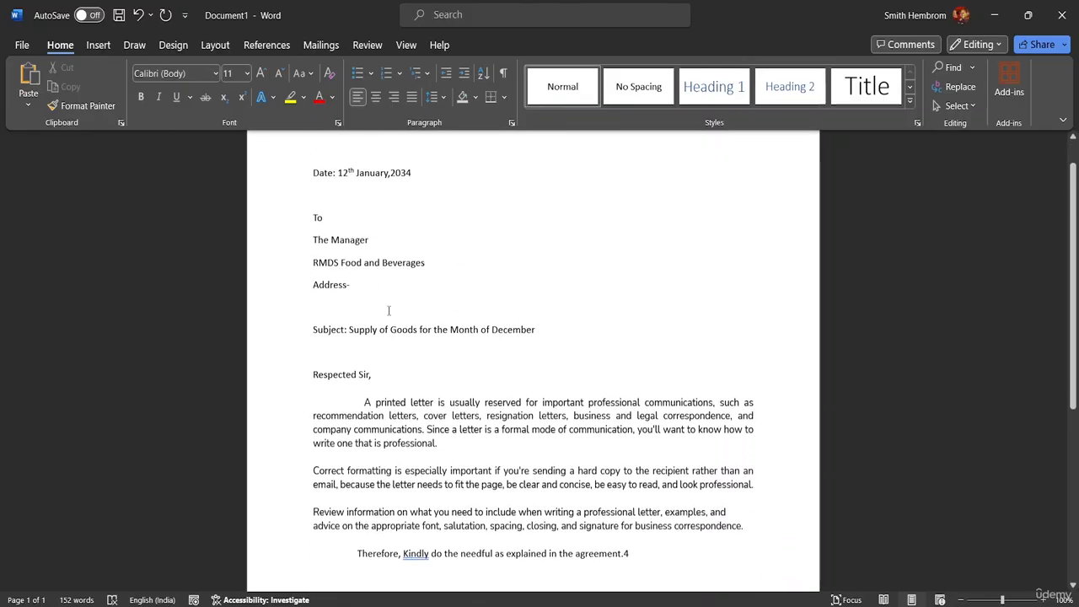
{"action": "scroll", "coordinate": [389, 311], "scroll_direction": "up", "scroll_amount": 1}
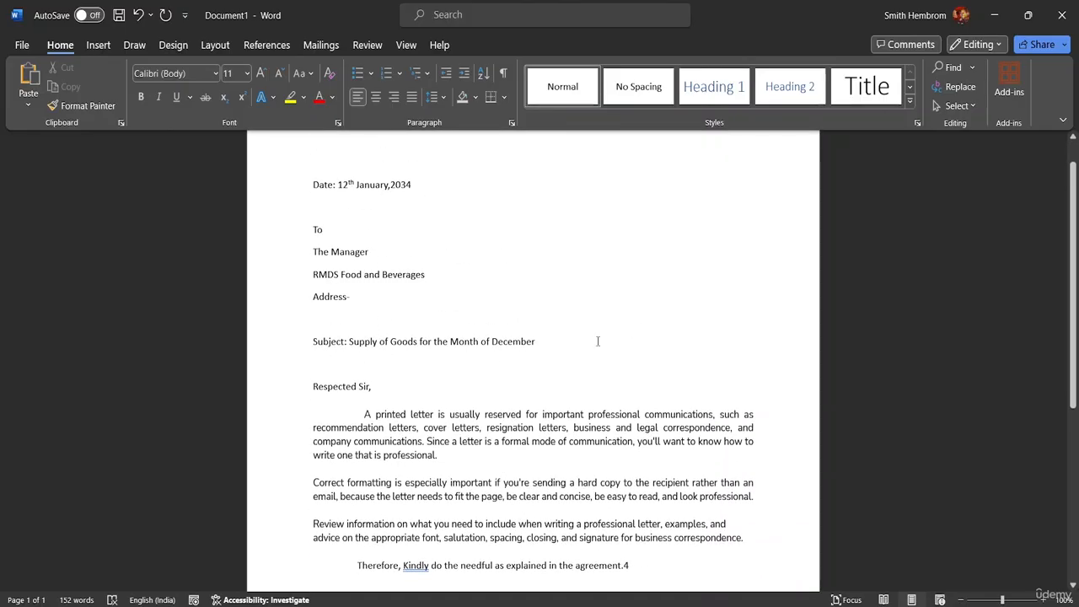
{"action": "left_click_drag", "start_coordinate": [543, 341], "coordinate": [314, 341]}
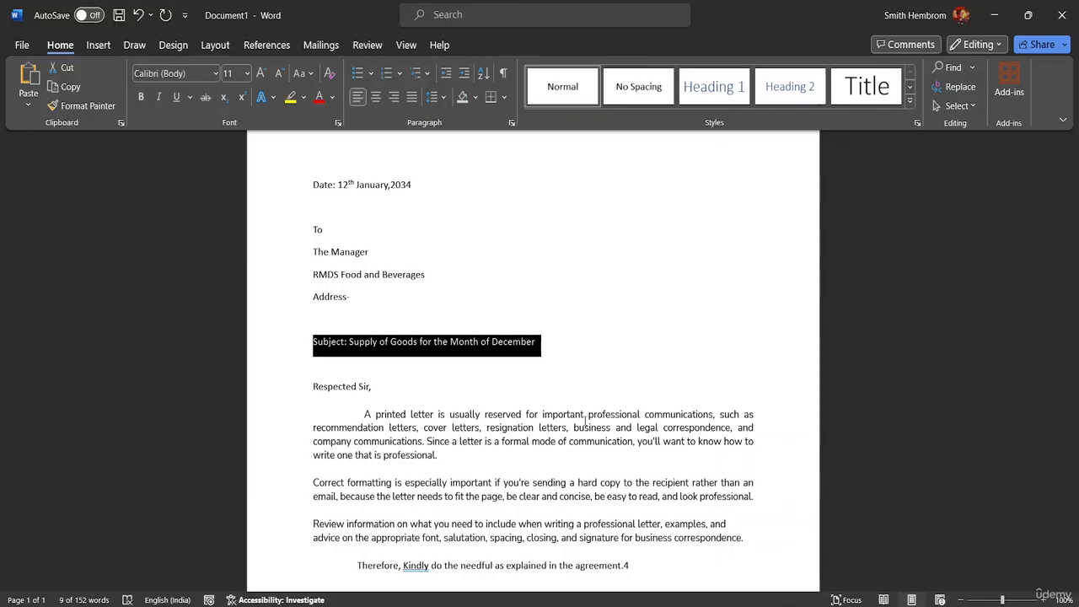
{"action": "key", "text": "ctrl+shift+period"}
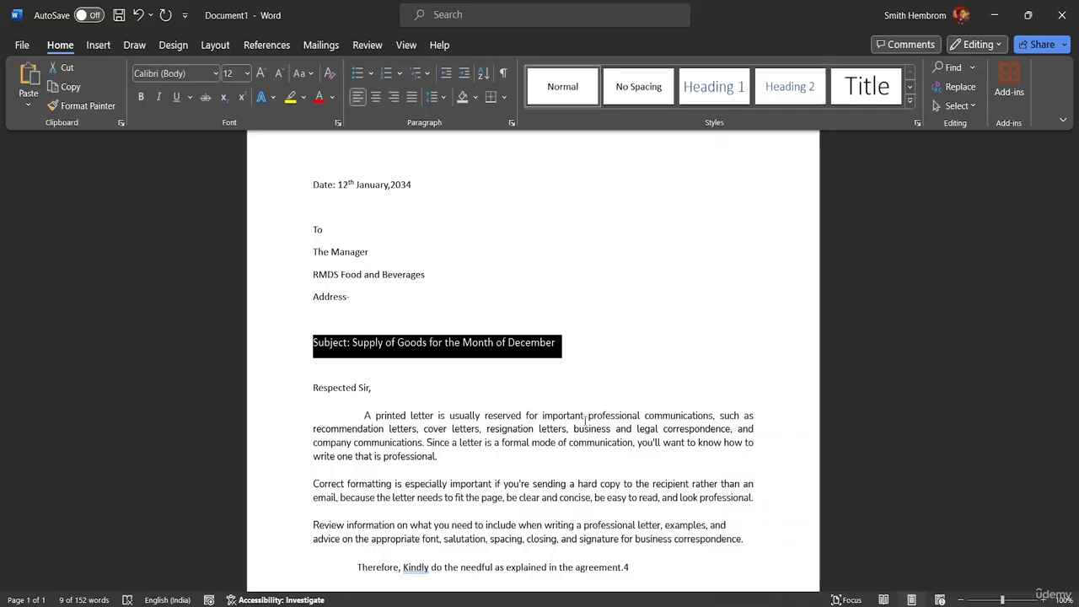
{"action": "key", "text": "ctrl+shift+period"}
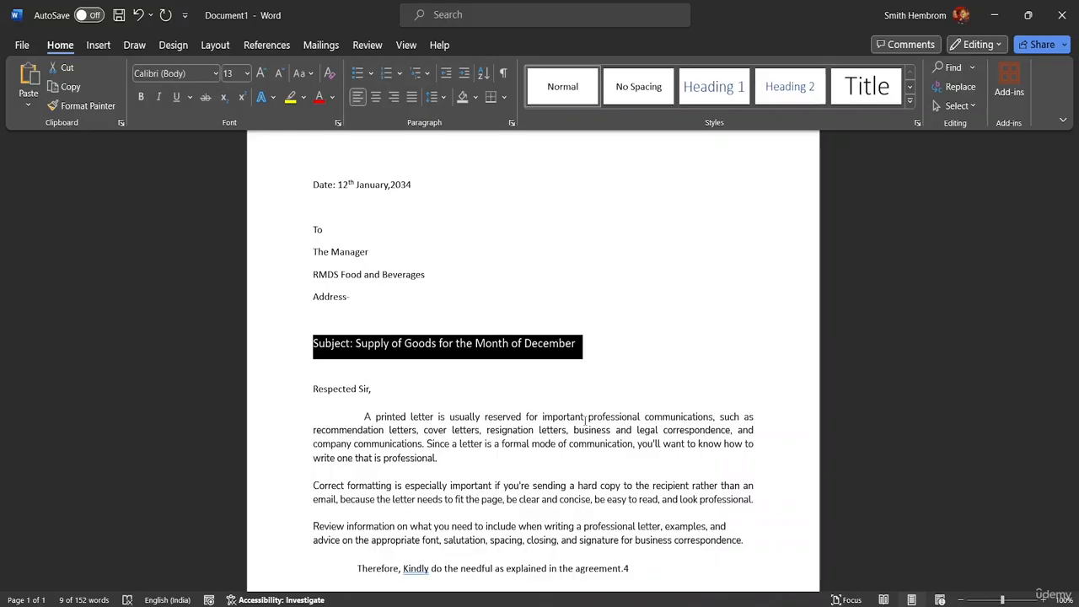
{"action": "key", "text": "ctrl+shift+comma"}
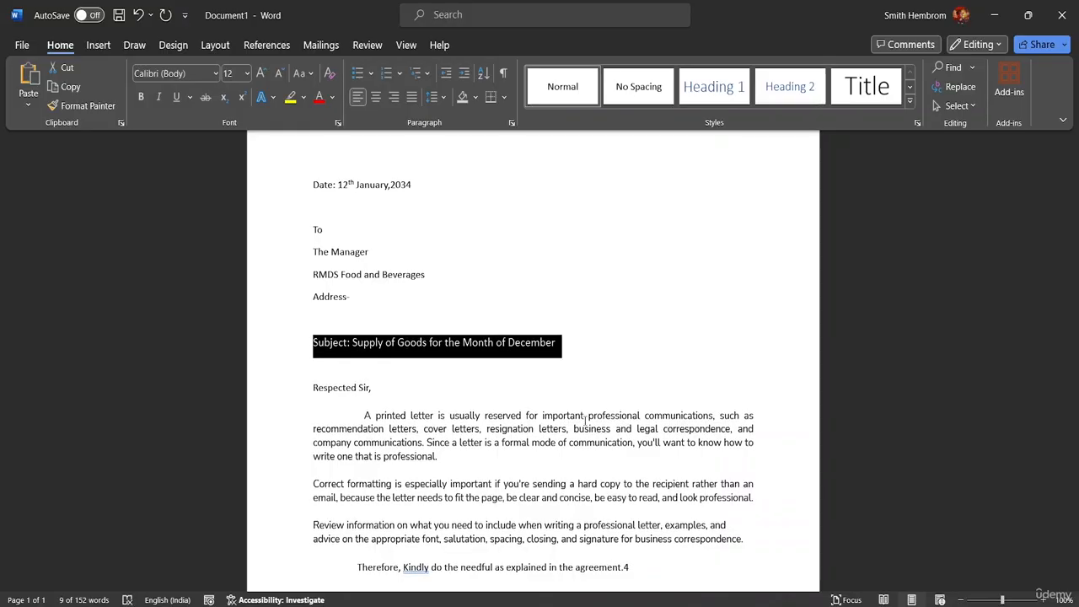
{"action": "key", "text": "ctrl+shift+period"}
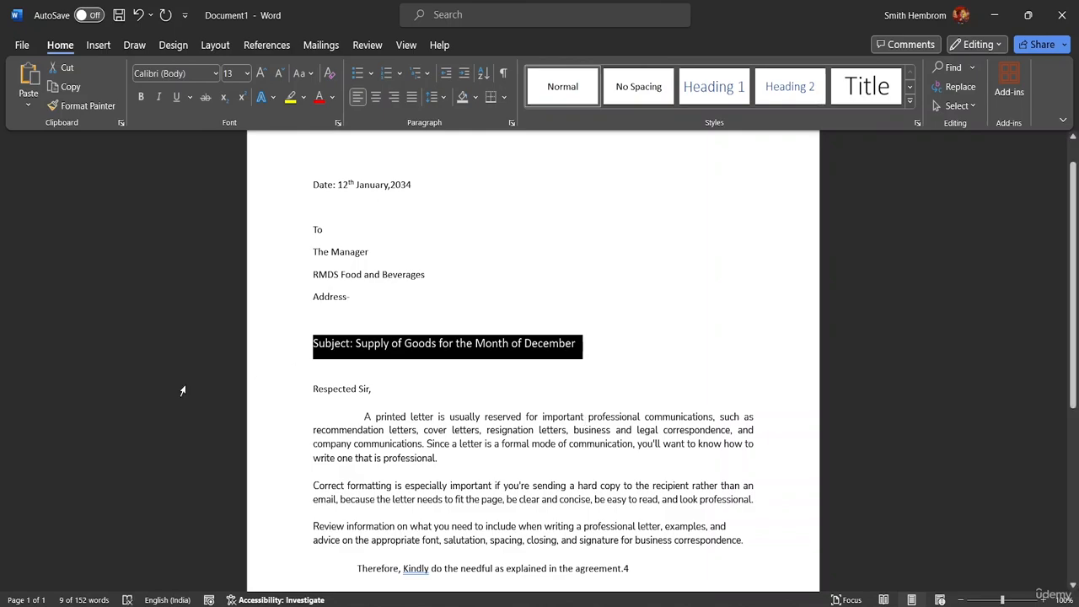
{"action": "left_click", "coordinate": [145, 99]}
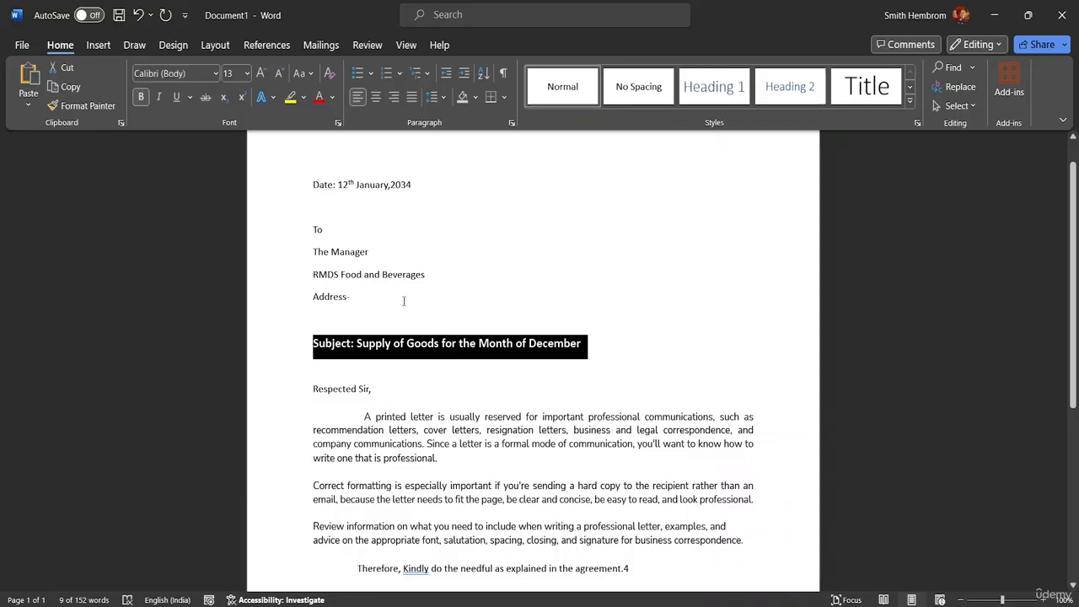
Highlight in yellow the first body paragraph's last sentence, from "Since a letter is a formal mode" to "professional.".
{"action": "scroll", "coordinate": [404, 301], "scroll_direction": "down", "scroll_amount": 7}
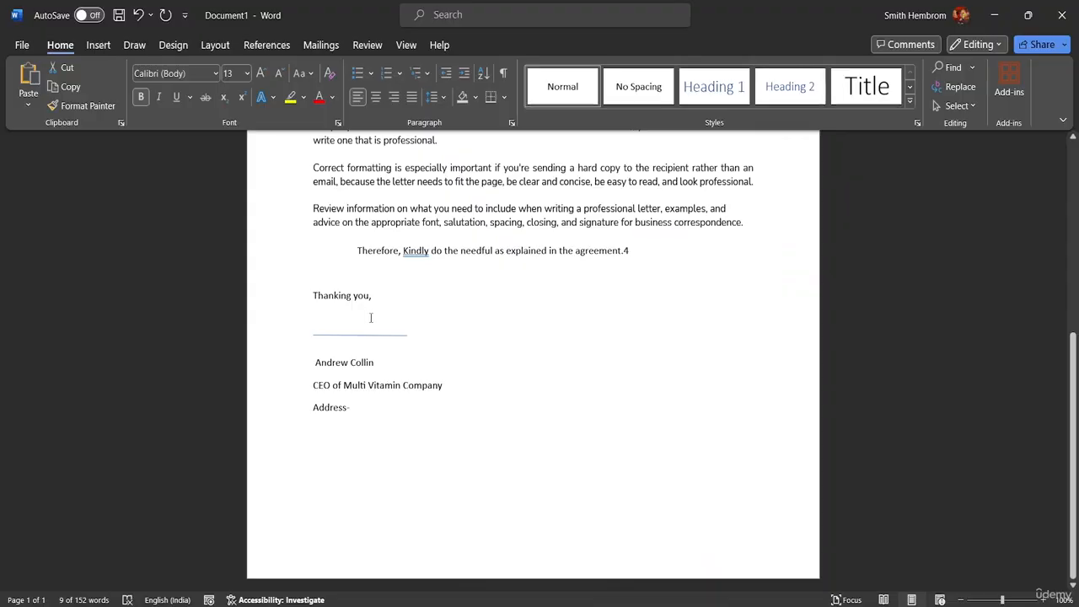
{"action": "scroll", "coordinate": [370, 317], "scroll_direction": "up", "scroll_amount": 7}
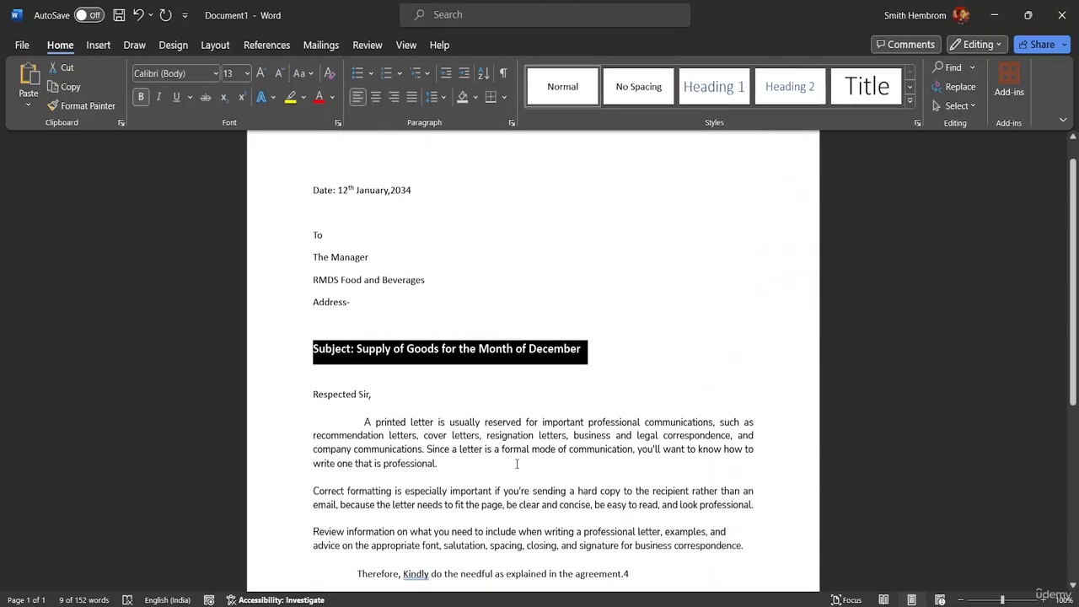
{"action": "left_click_drag", "start_coordinate": [427, 449], "coordinate": [801, 470]}
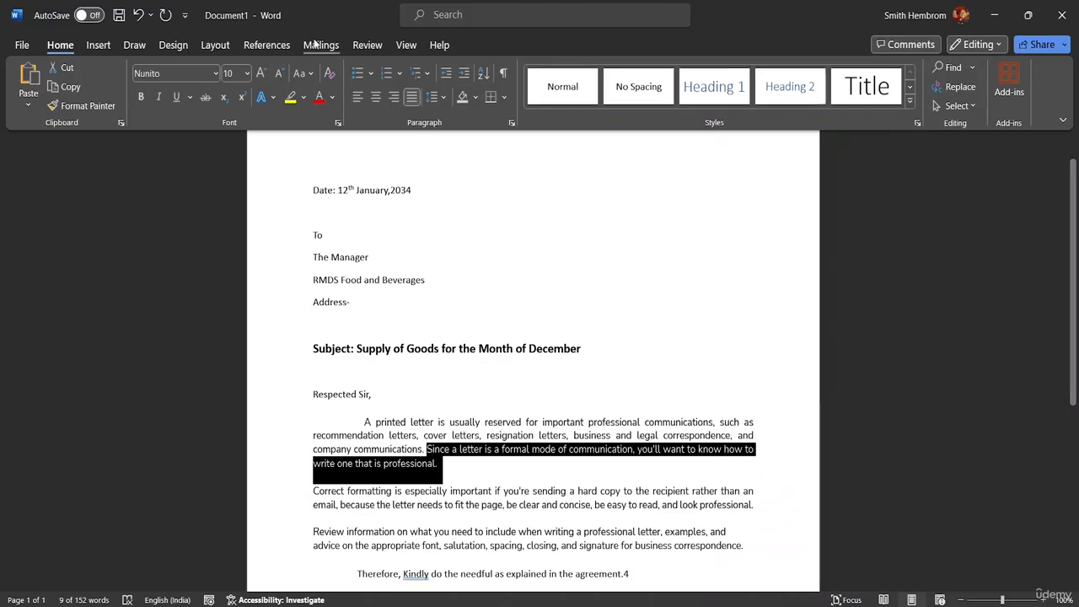
{"action": "left_click", "coordinate": [304, 97]}
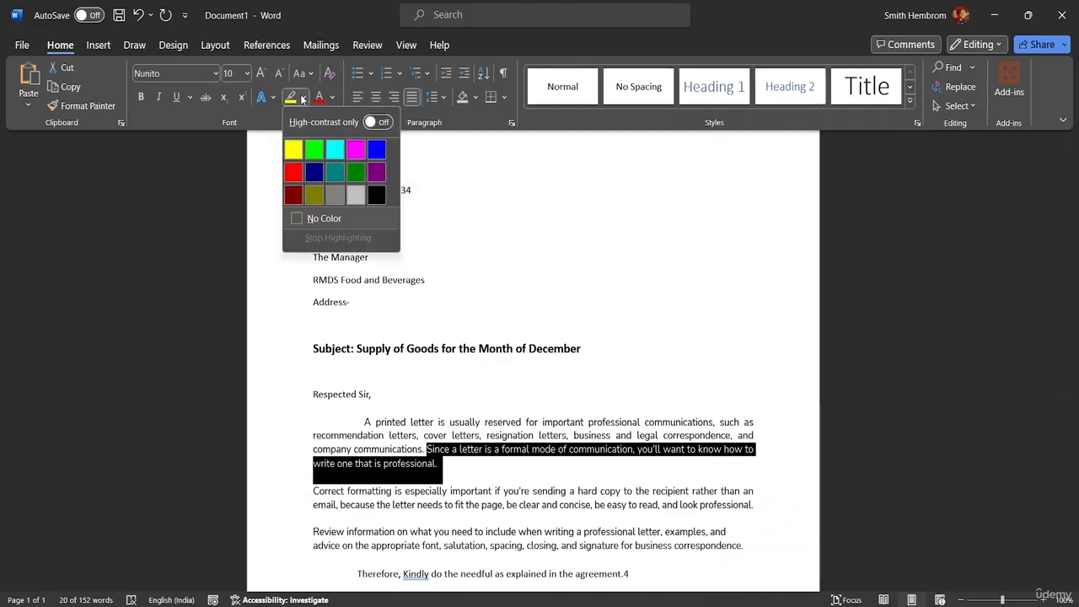
{"action": "double_click", "coordinate": [299, 155]}
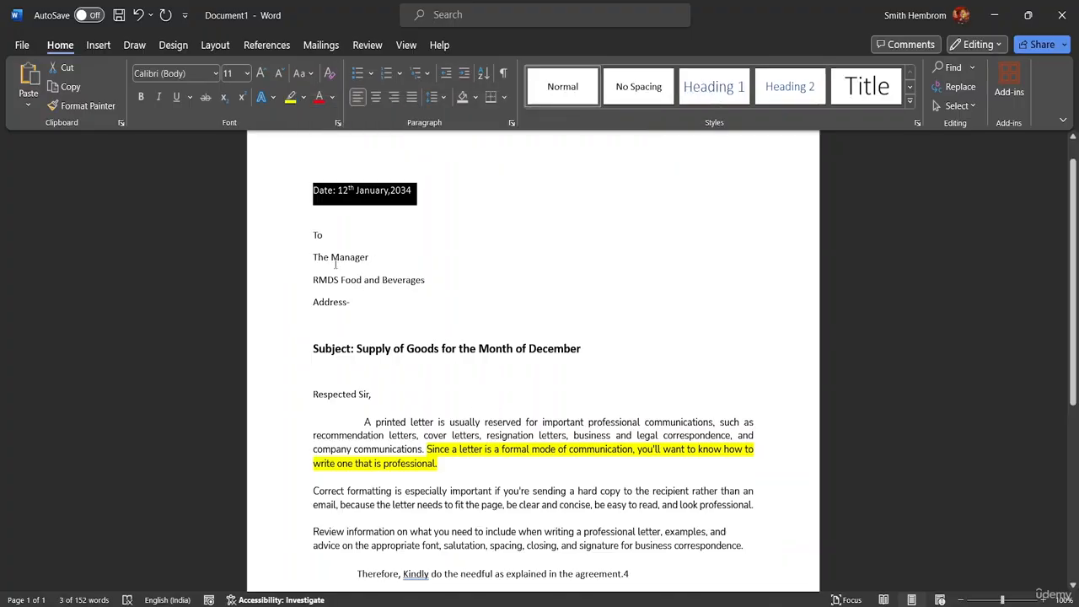
Set the font size of the word "To" above the recipient's details to 14.
{"action": "left_click_drag", "start_coordinate": [308, 235], "coordinate": [333, 240]}
{"action": "left_click", "coordinate": [376, 256]}
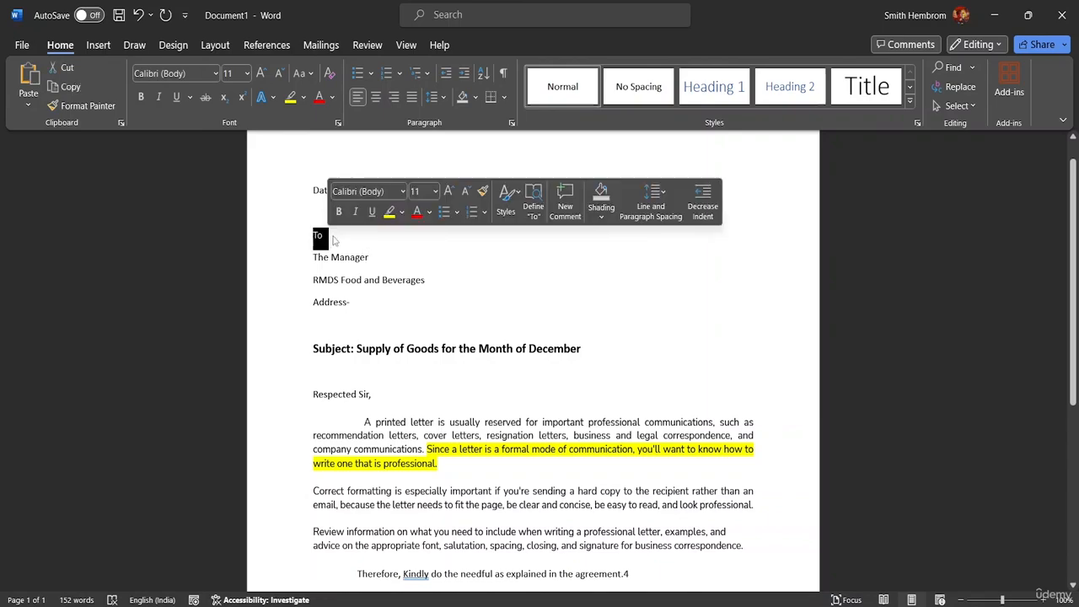
{"action": "left_click", "coordinate": [247, 74]}
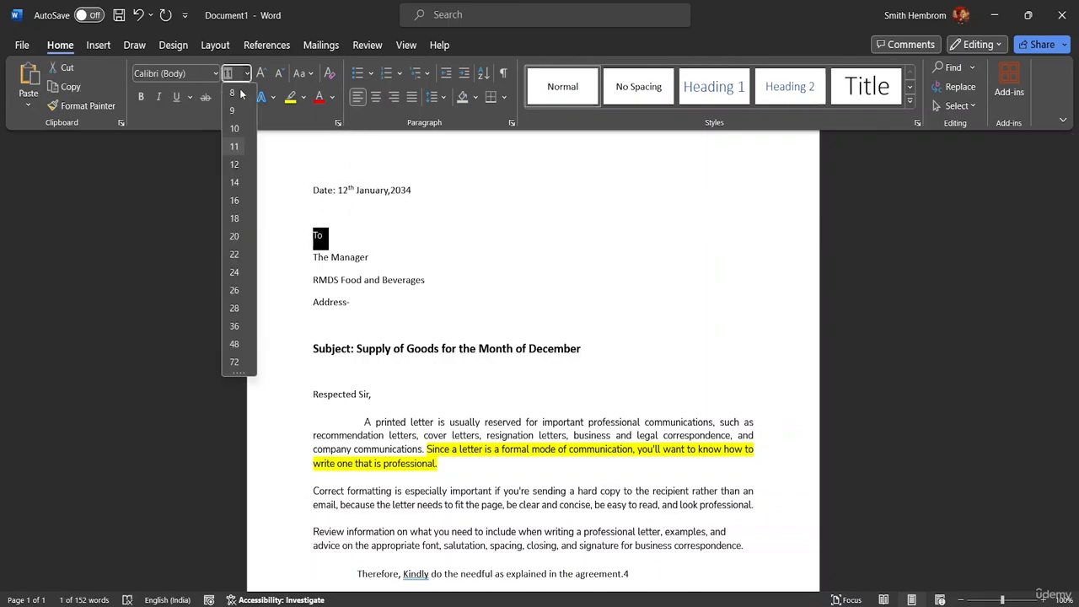
{"action": "left_click", "coordinate": [240, 183]}
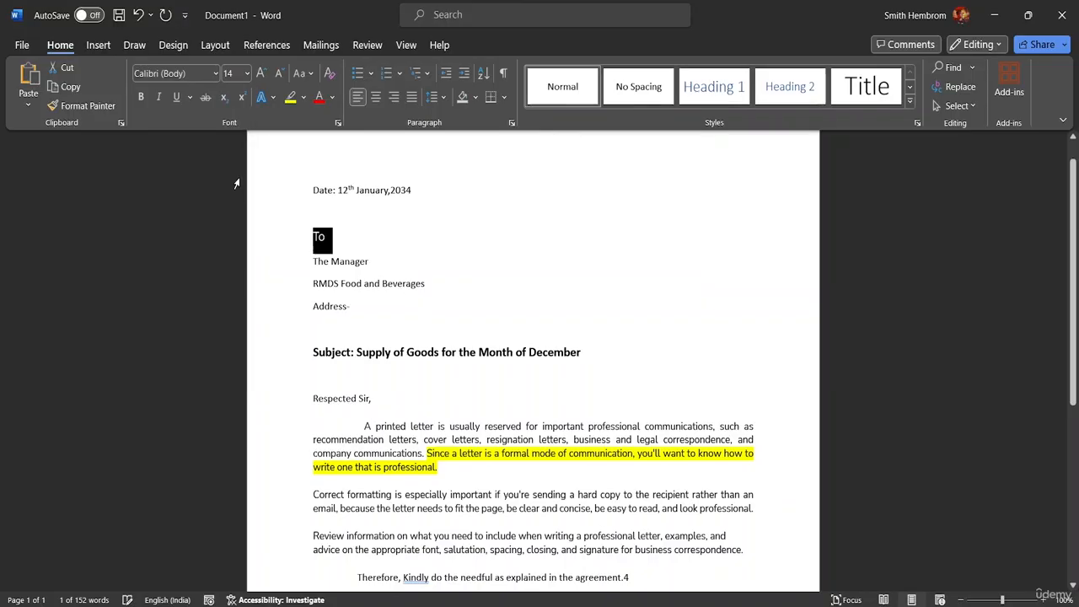
Make the word "To" above the recipient's details bold and set the date line's font size to 12.
{"action": "left_click", "coordinate": [140, 98]}
{"action": "left_click", "coordinate": [414, 189]}
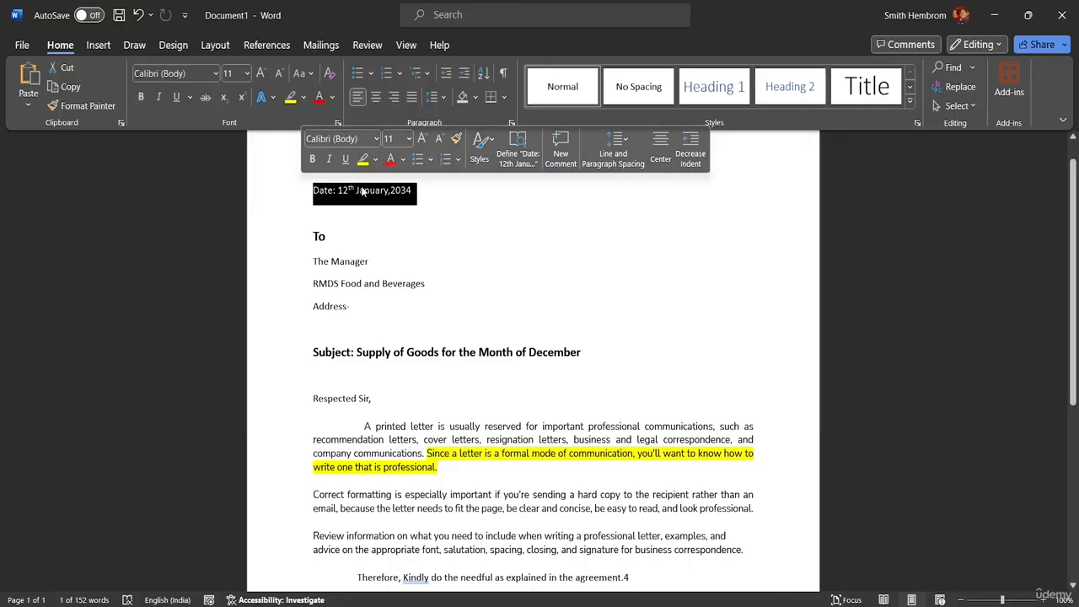
{"action": "left_click", "coordinate": [409, 138]}
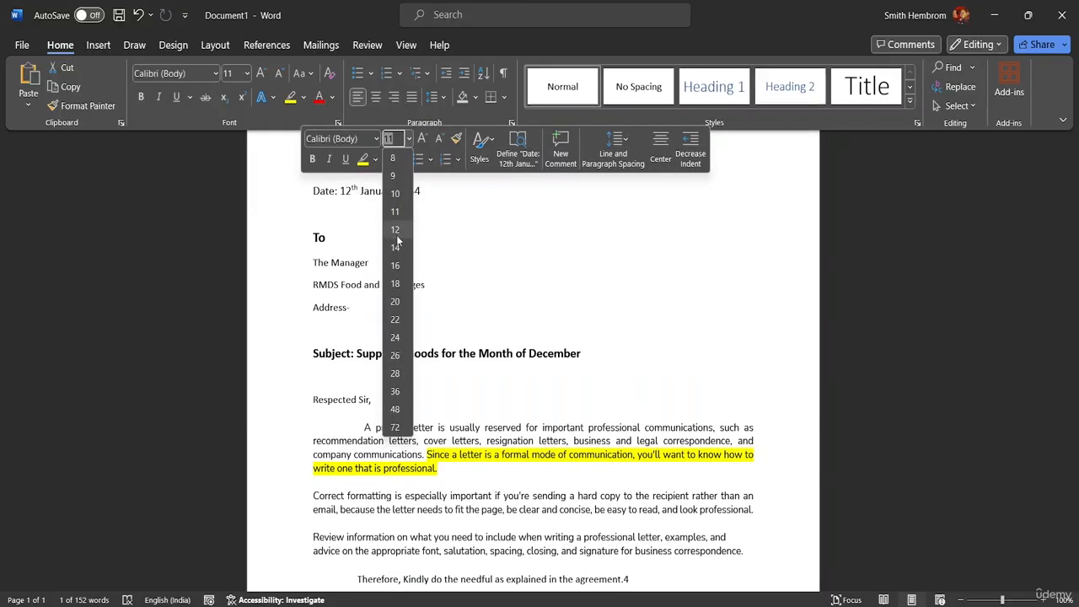
{"action": "left_click", "coordinate": [396, 247]}
{"action": "left_click", "coordinate": [397, 236]}
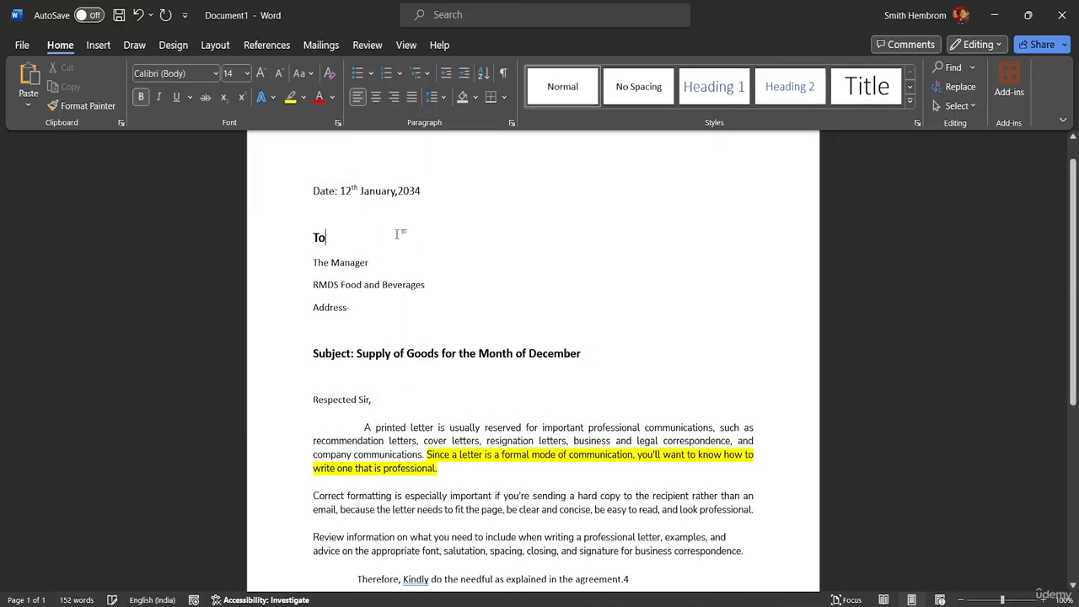
Make the "Date: 12th January,2034" line bold and colour its text dark orange-brown from the theme colours.
{"action": "triple_click", "coordinate": [403, 187]}
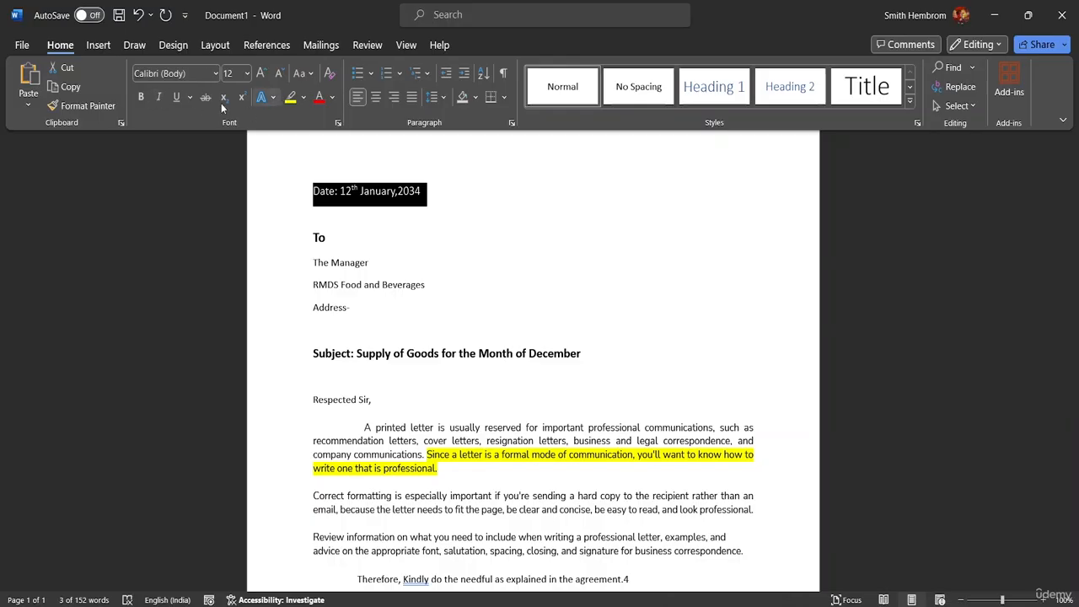
{"action": "left_click", "coordinate": [141, 98]}
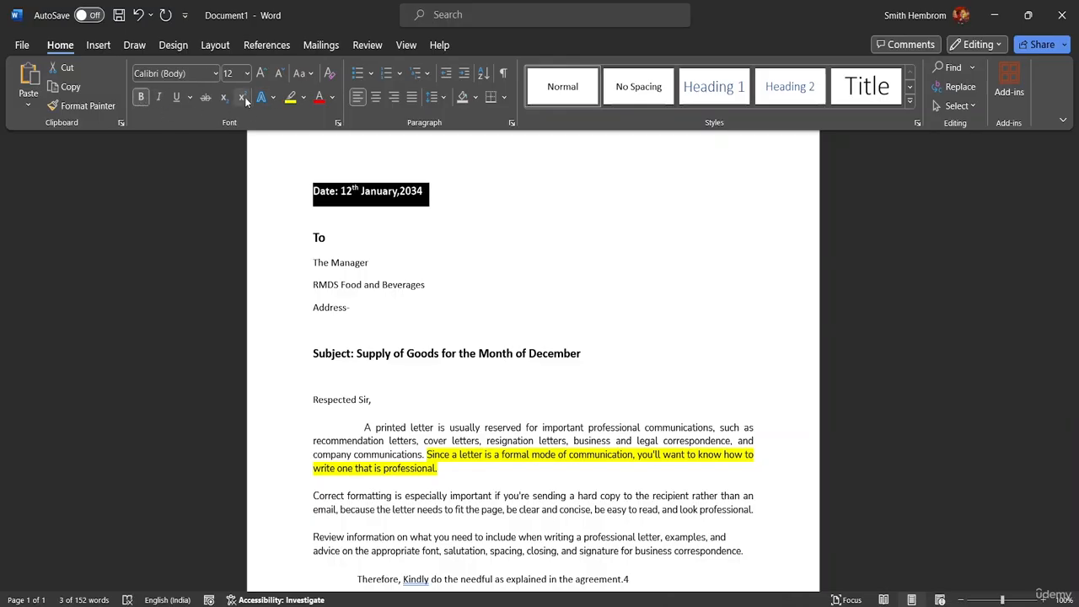
{"action": "left_click", "coordinate": [334, 99]}
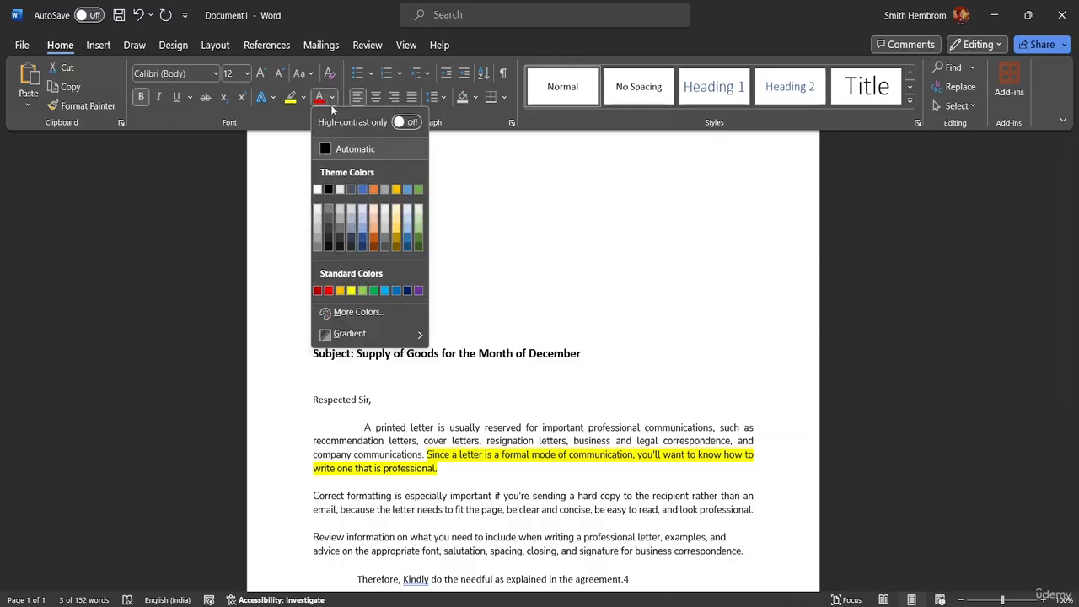
{"action": "left_click", "coordinate": [374, 243]}
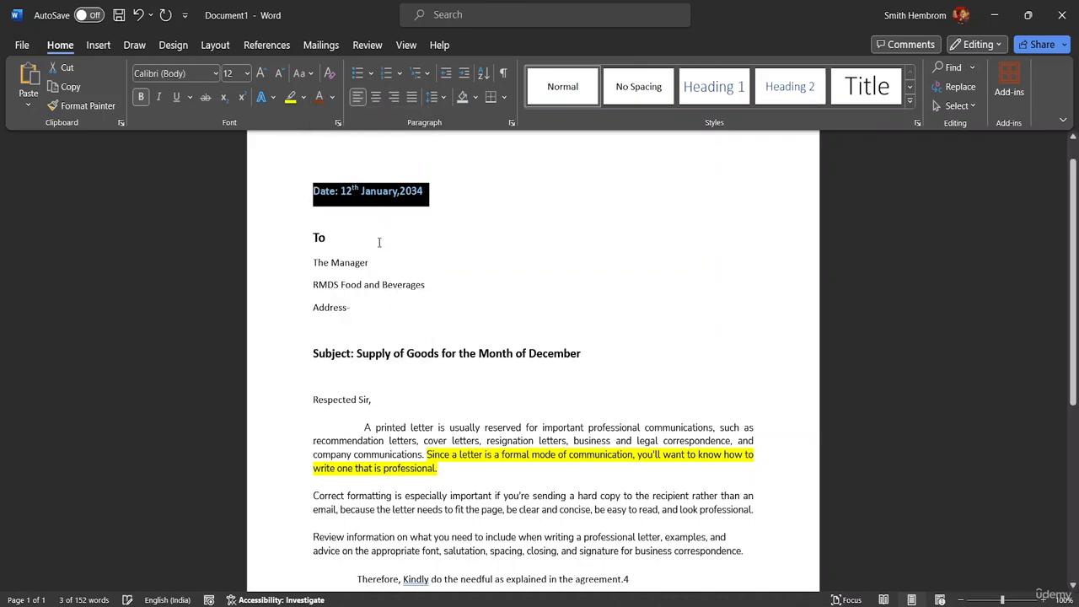
{"action": "left_click", "coordinate": [384, 239]}
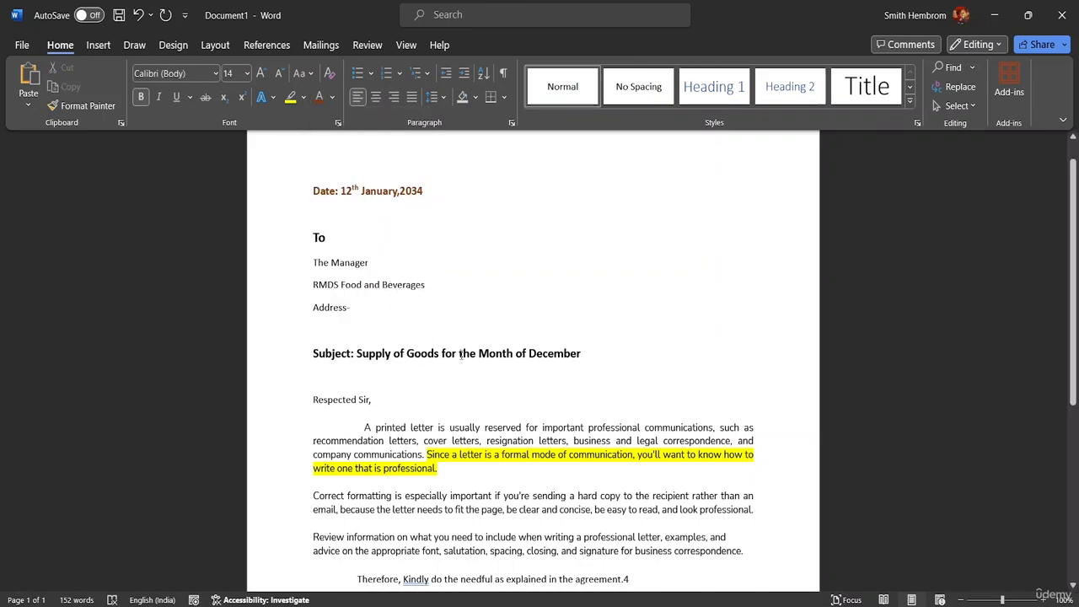
Look over the letter and check its print preview, returning to the document without printing.
{"action": "scroll", "coordinate": [442, 387], "scroll_direction": "down", "scroll_amount": 3}
{"action": "scroll", "coordinate": [428, 388], "scroll_direction": "up", "scroll_amount": 5}
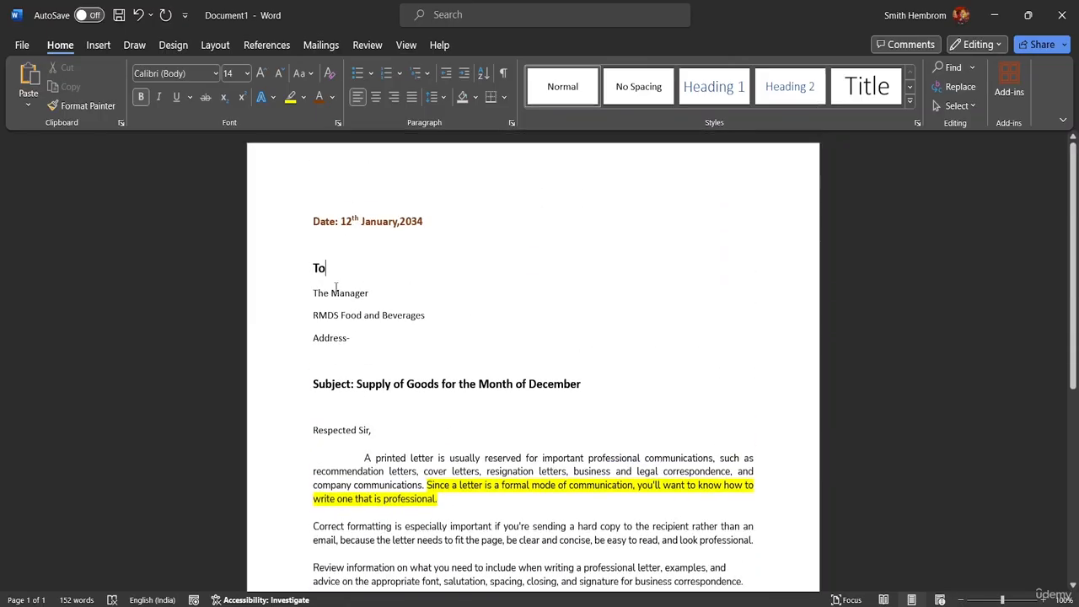
{"action": "scroll", "coordinate": [416, 295], "scroll_direction": "down", "scroll_amount": 2}
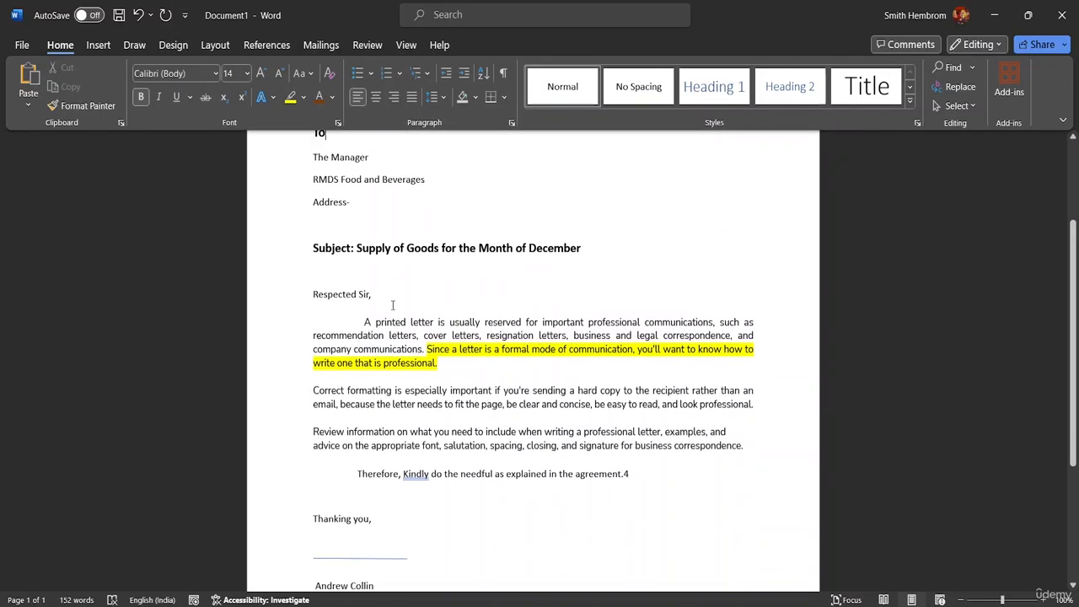
{"action": "key", "text": "ctrl+p"}
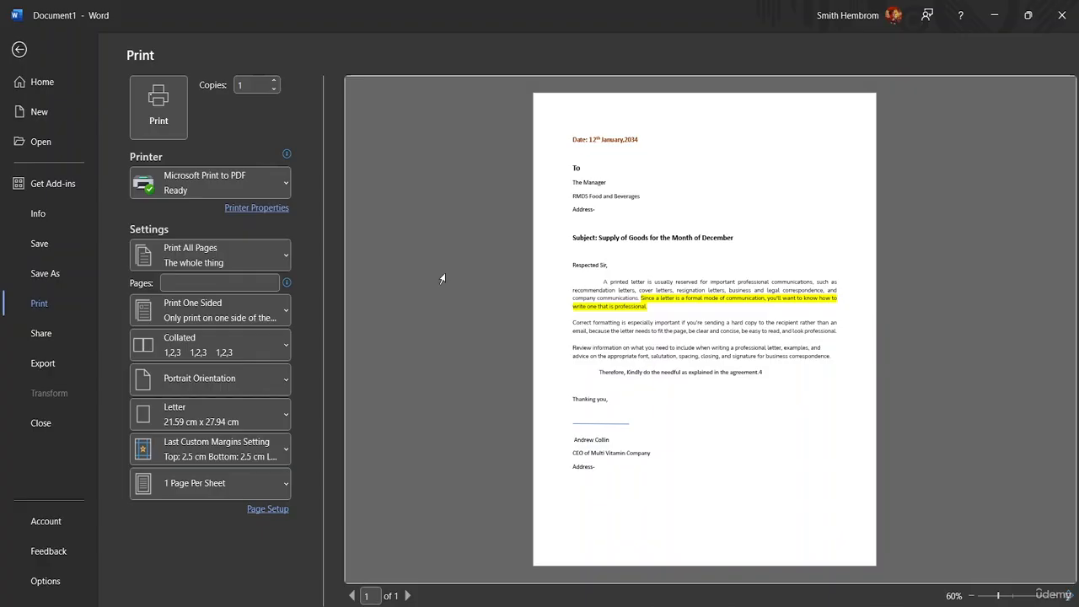
{"action": "left_click", "coordinate": [14, 52]}
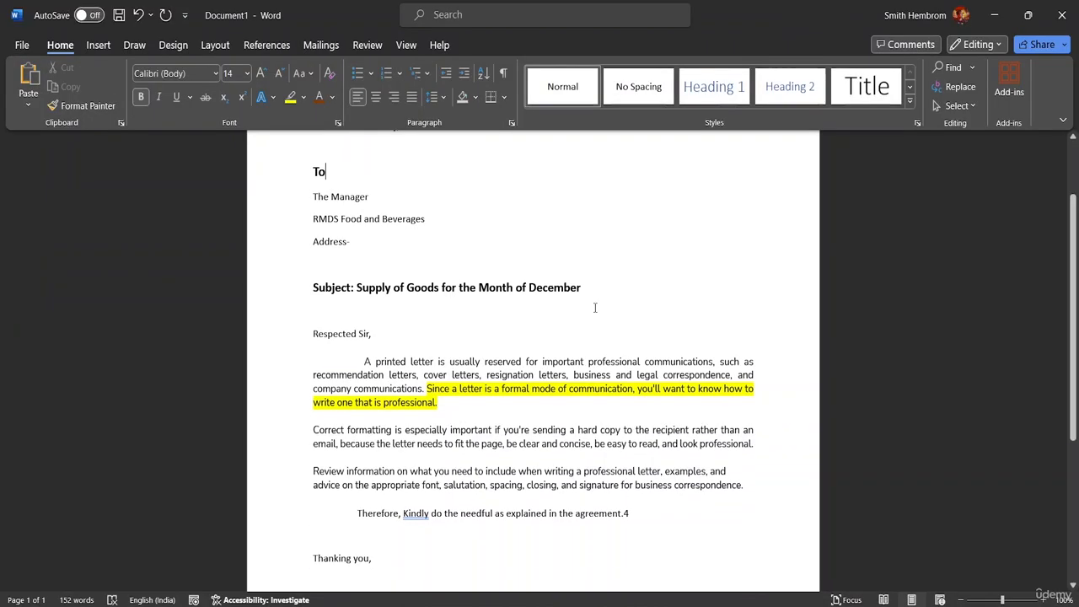
View the letter in Read Mode and in Web Layout, and return it to Print Layout.
{"action": "scroll", "coordinate": [506, 313], "scroll_direction": "up", "scroll_amount": 2}
{"action": "scroll", "coordinate": [507, 311], "scroll_direction": "down", "scroll_amount": 1}
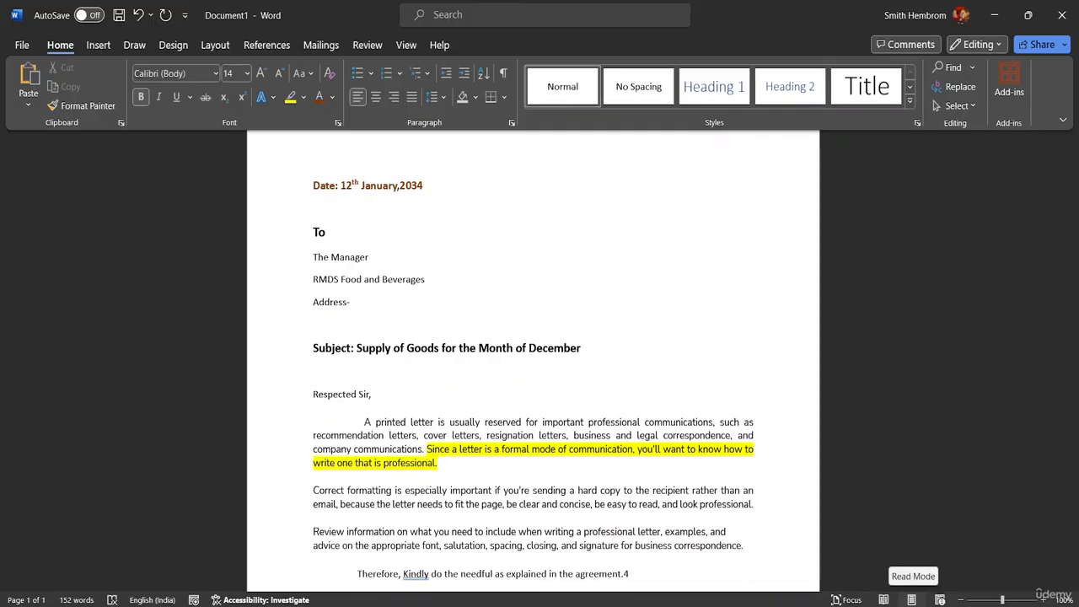
{"action": "left_click", "coordinate": [883, 599]}
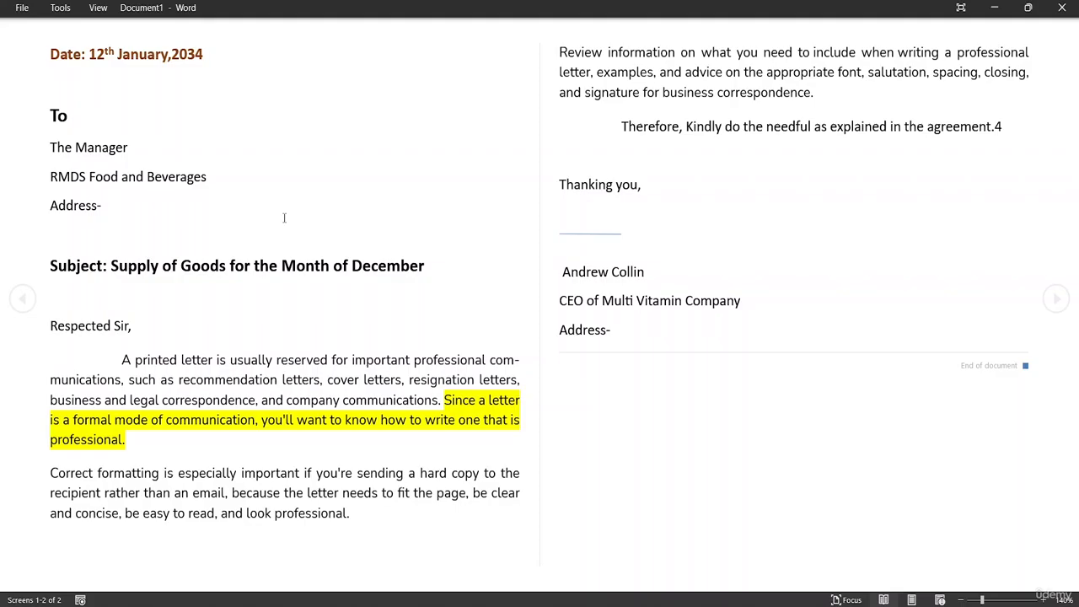
{"action": "key", "text": "Escape"}
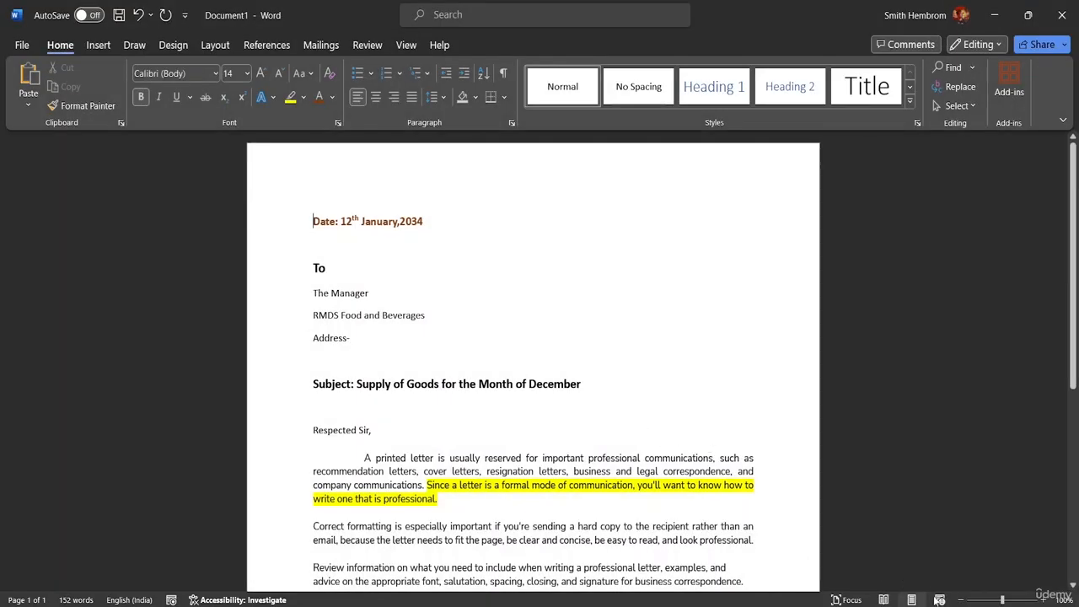
{"action": "left_click", "coordinate": [939, 599]}
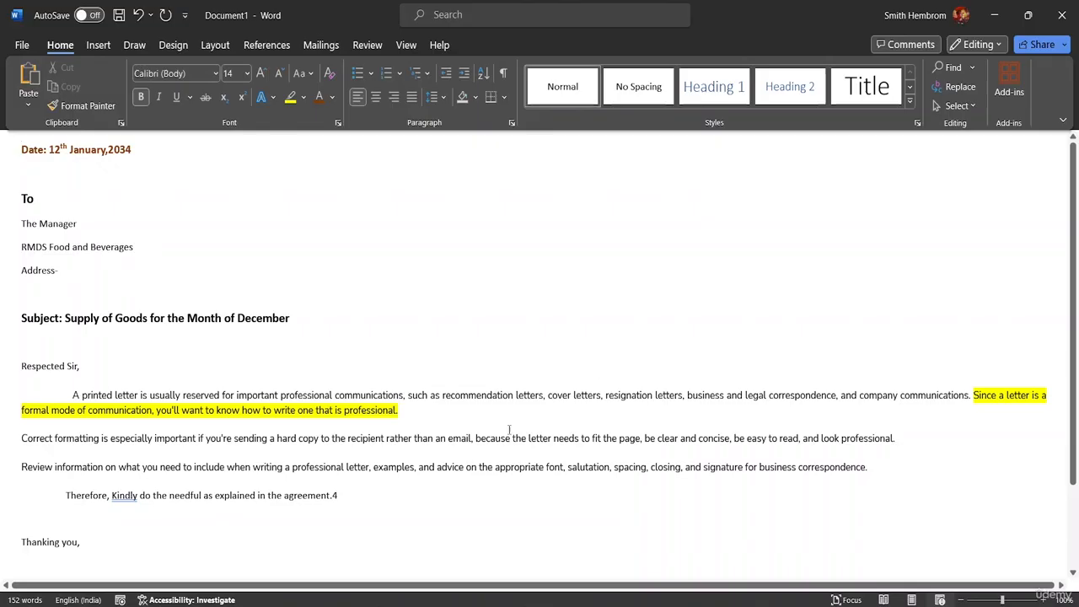
{"action": "mouse_move", "coordinate": [664, 605]}
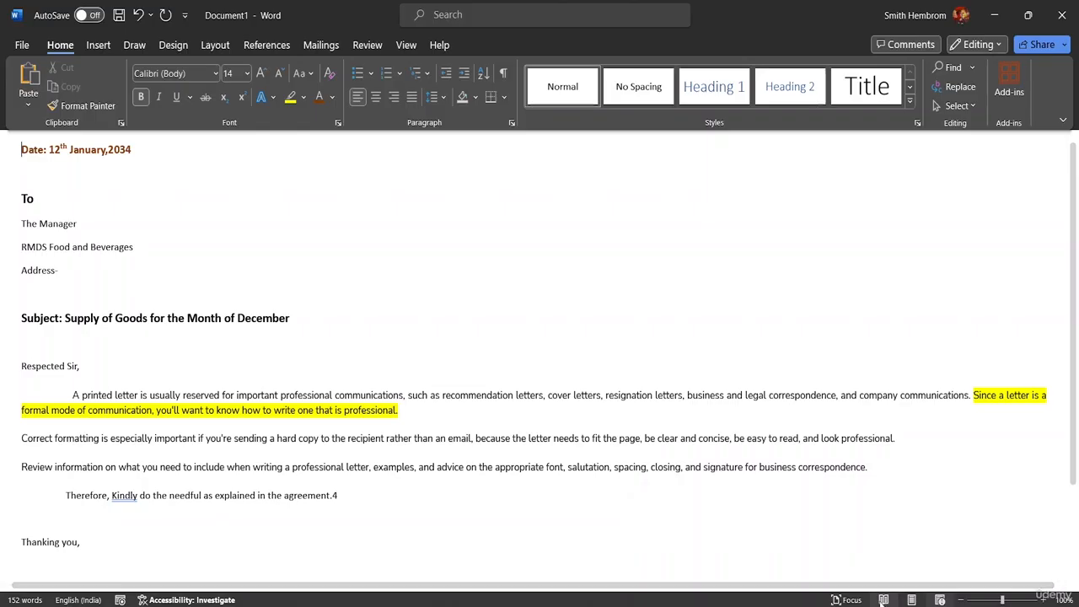
{"action": "left_click", "coordinate": [912, 601]}
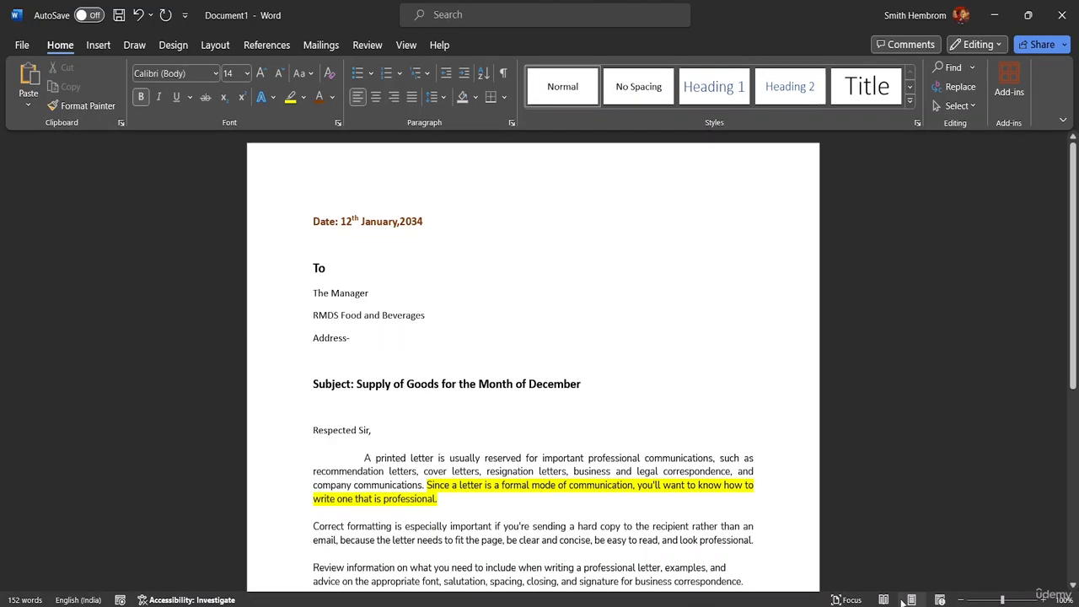
Remove the indent before the sentence starting with "Therefore" and delete the stray "4" after "agreement.".
{"action": "scroll", "coordinate": [534, 236], "scroll_direction": "down", "scroll_amount": 5}
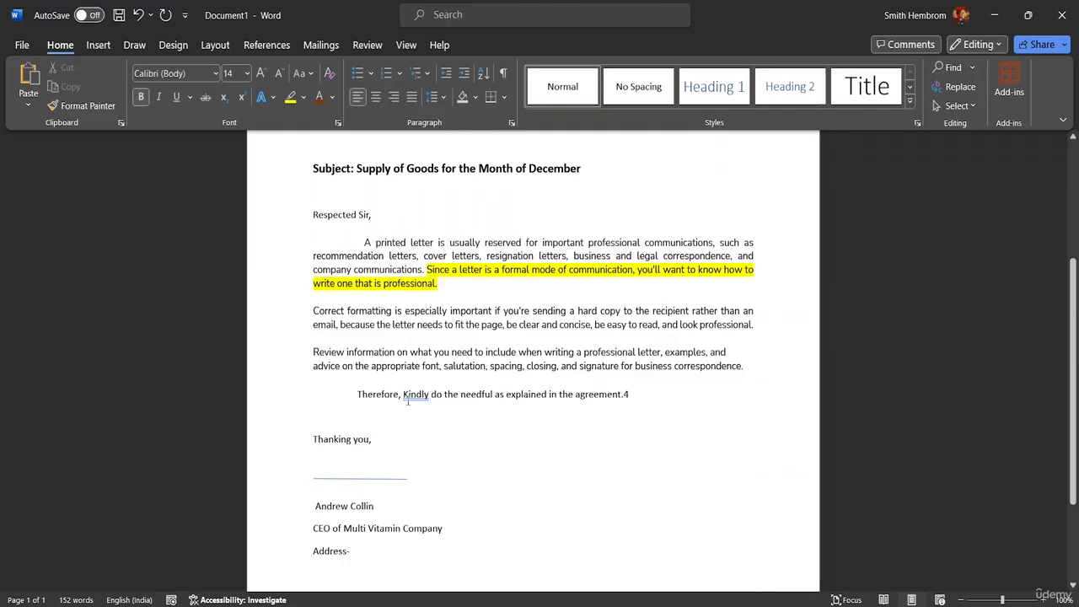
{"action": "left_click", "coordinate": [359, 397]}
{"action": "key", "text": "BackSpace"}
{"action": "key", "text": "BackSpace"}
{"action": "key", "text": "BackSpace"}
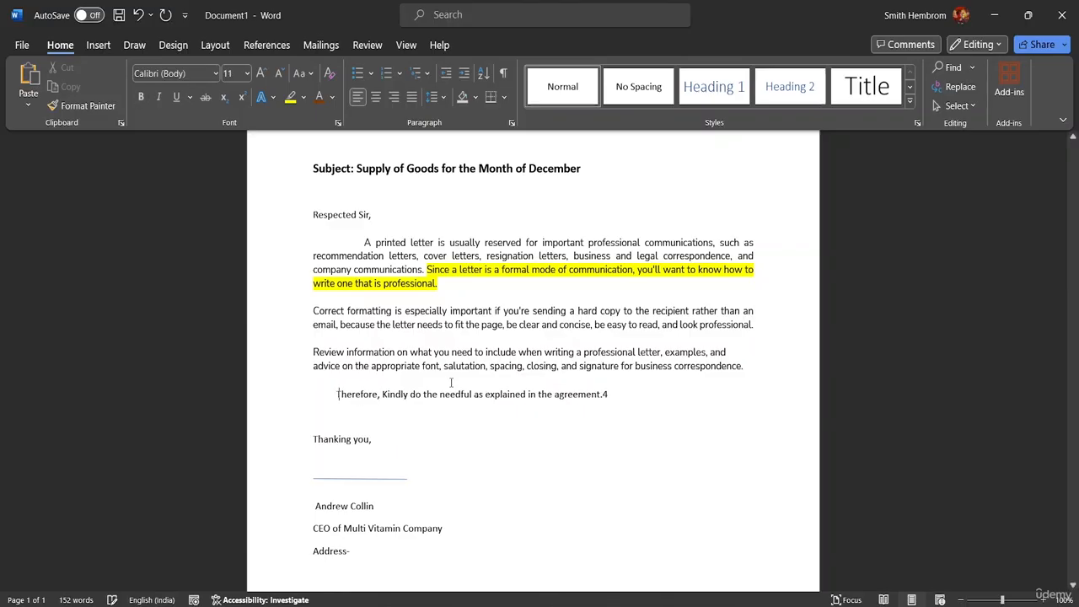
{"action": "key", "text": "BackSpace"}
{"action": "key", "text": "BackSpace"}
{"action": "key", "text": "Return"}
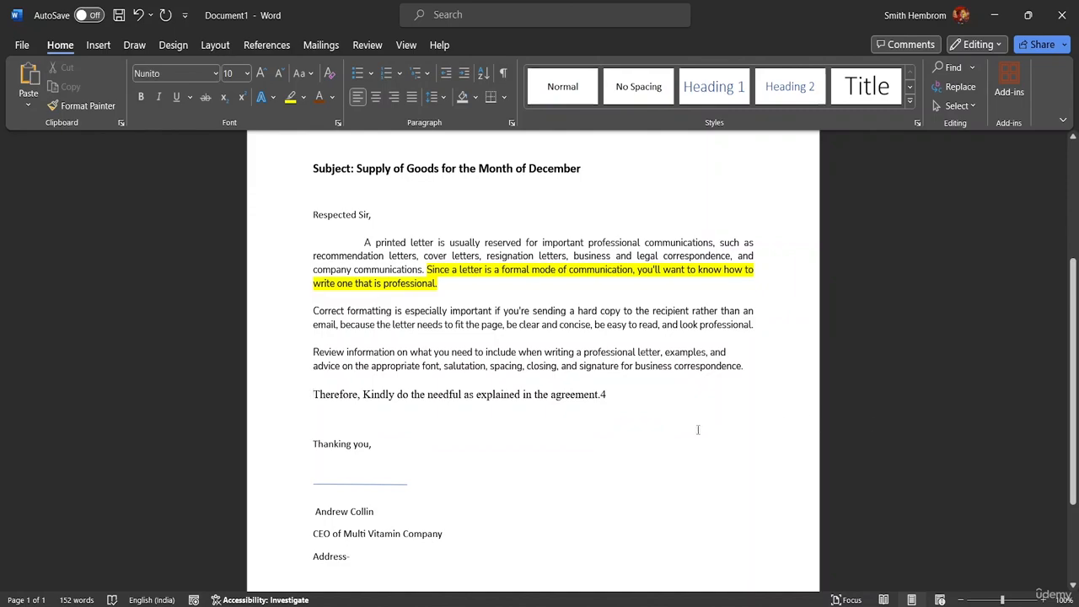
{"action": "left_click", "coordinate": [610, 397]}
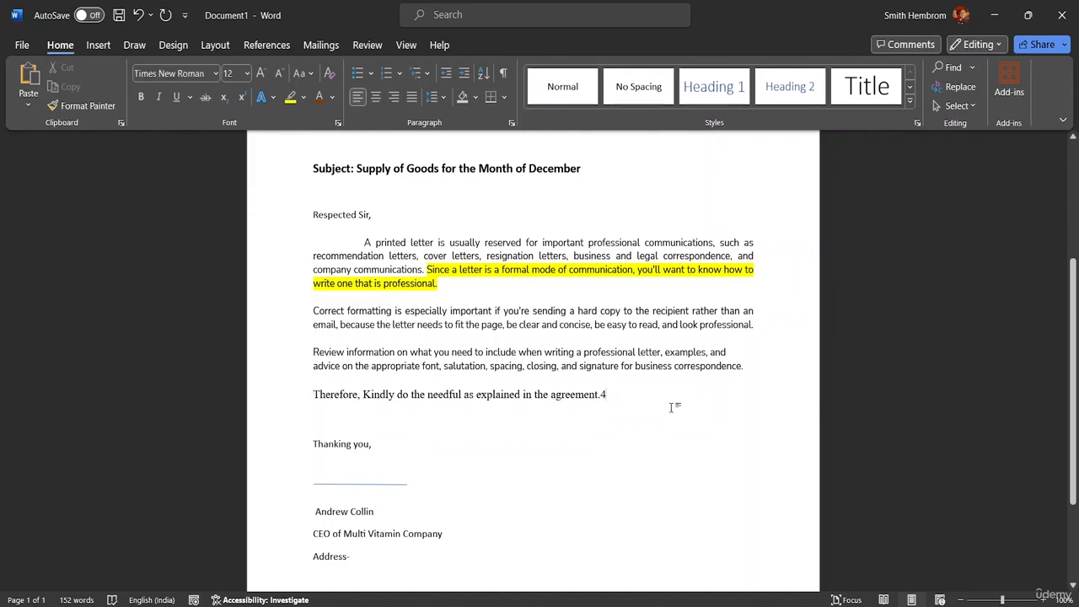
{"action": "key", "text": "BackSpace"}
Set the font size of the sentence "Therefore, Kindly do the needful as explained in the agreement." to 10.
{"action": "left_click_drag", "start_coordinate": [749, 361], "coordinate": [662, 355]}
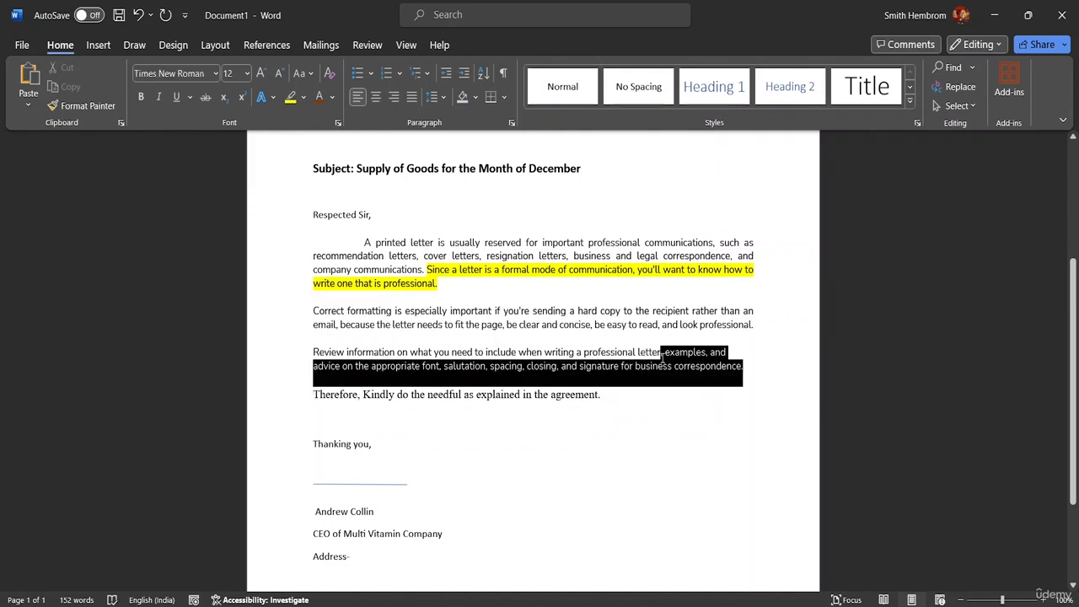
{"action": "left_click_drag", "start_coordinate": [646, 397], "coordinate": [337, 404]}
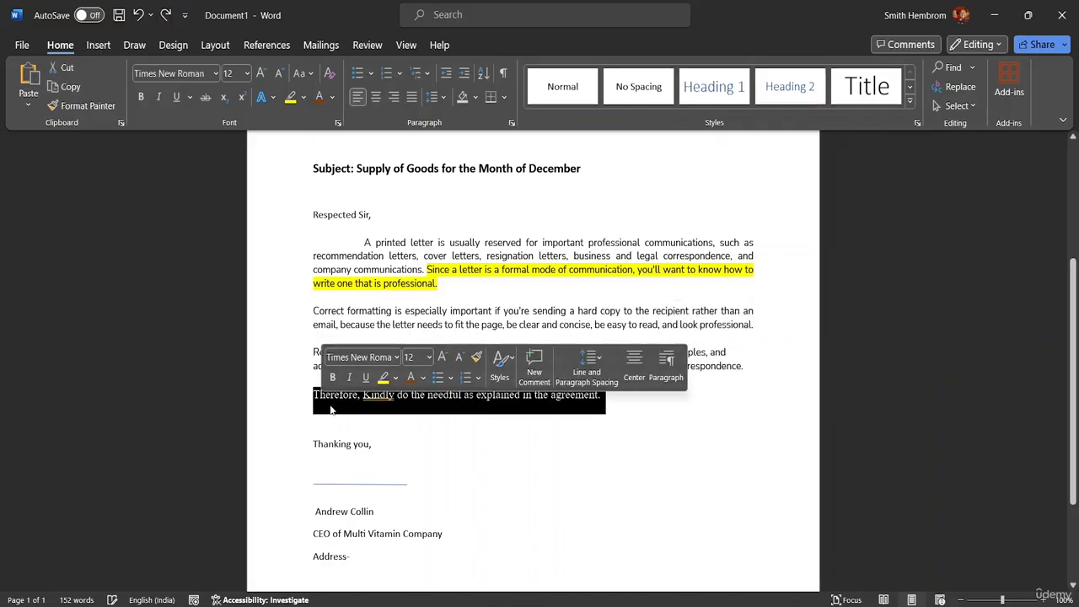
{"action": "left_click", "coordinate": [247, 73]}
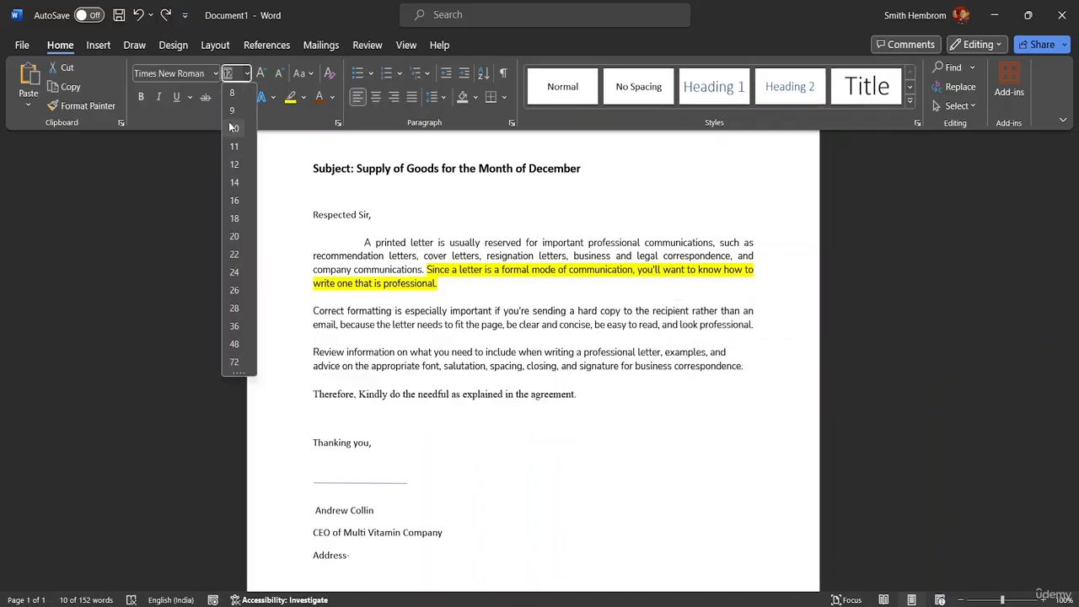
{"action": "left_click", "coordinate": [235, 128]}
{"action": "left_click", "coordinate": [624, 413]}
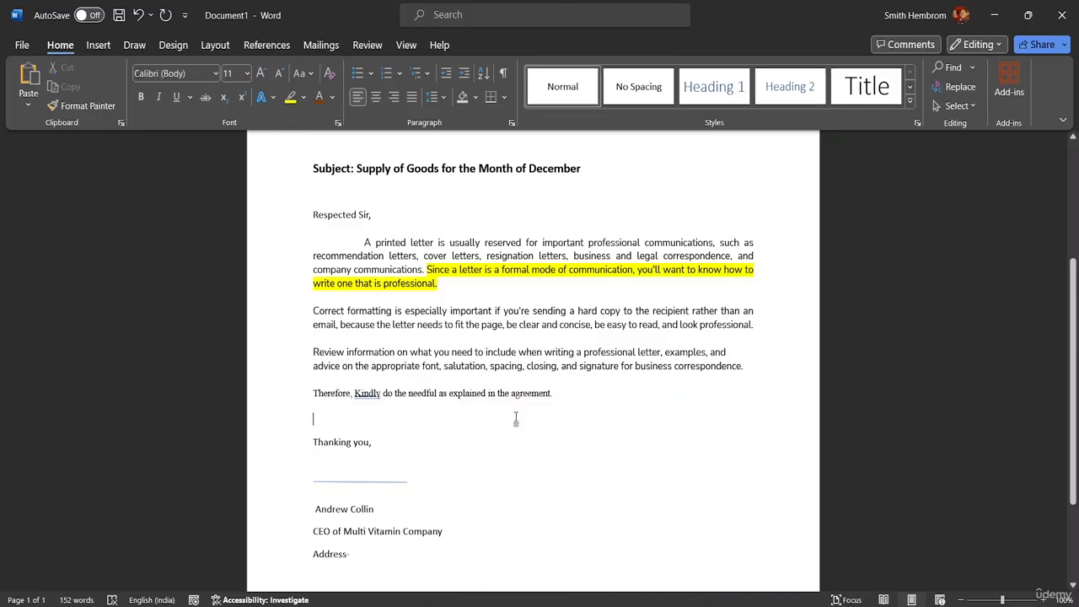
Replace the capital "K" with a lowercase "k" in the word "Kindly" of the sentence starting with "Therefore".
{"action": "left_click", "coordinate": [355, 394]}
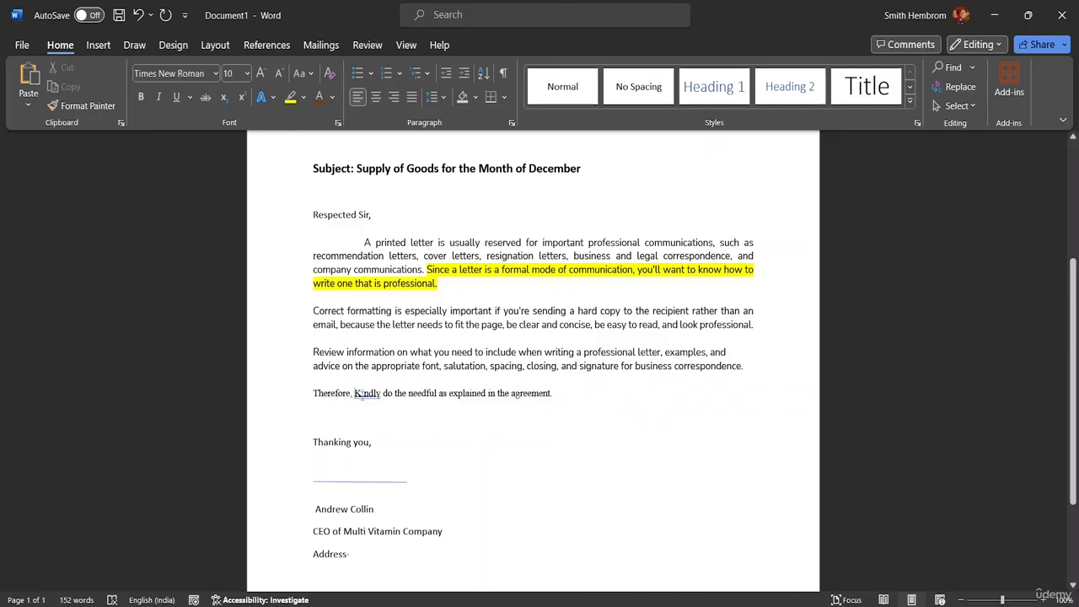
{"action": "key", "text": "Delete"}
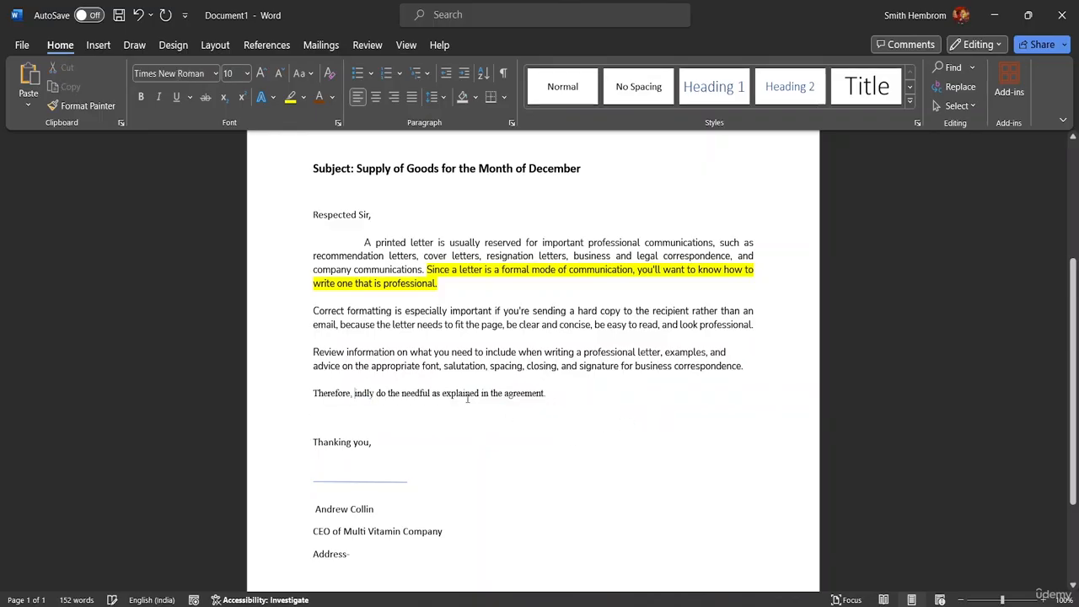
{"action": "type", "text": "k"}
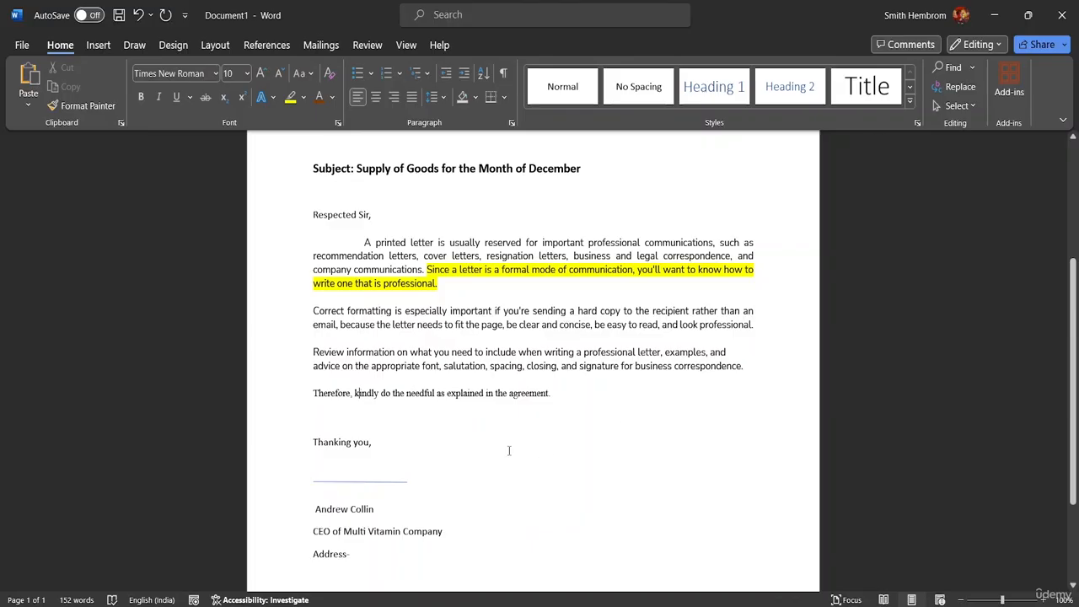
Delete the "u" from "needful" in the sentence starting with "Therefore", making it "needfl".
{"action": "double_click", "coordinate": [434, 396]}
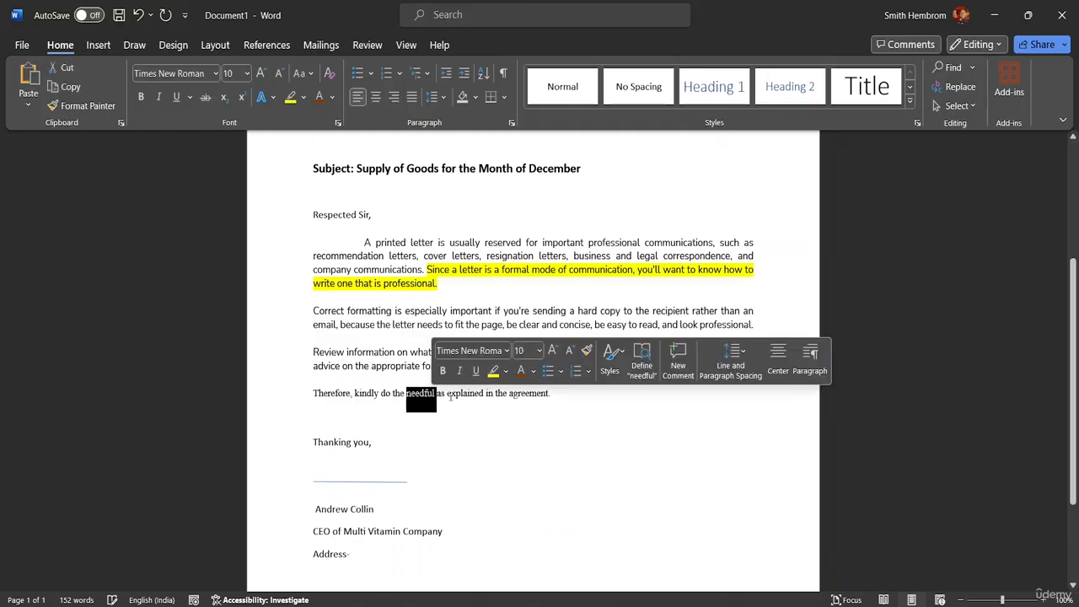
{"action": "left_click", "coordinate": [432, 397]}
{"action": "key", "text": "BackSpace"}
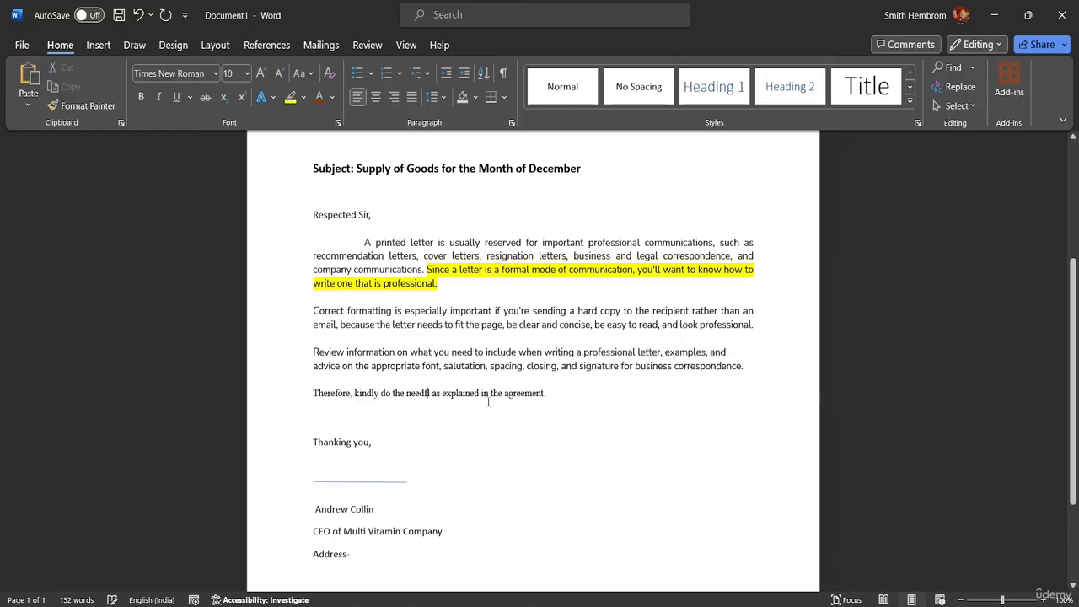
{"action": "left_click", "coordinate": [447, 419]}
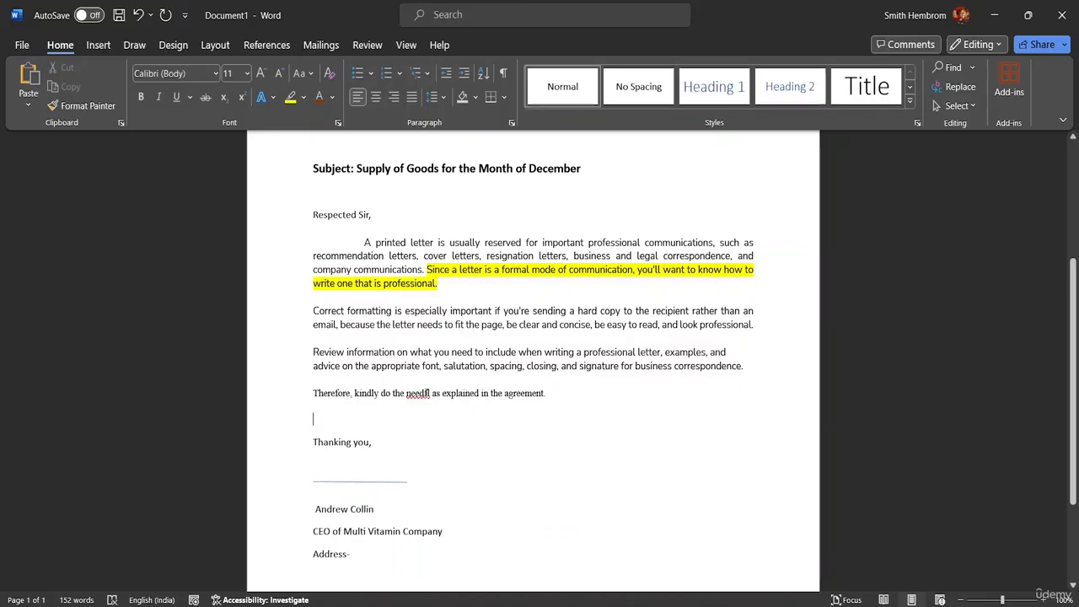
{"action": "left_click", "coordinate": [428, 393]}
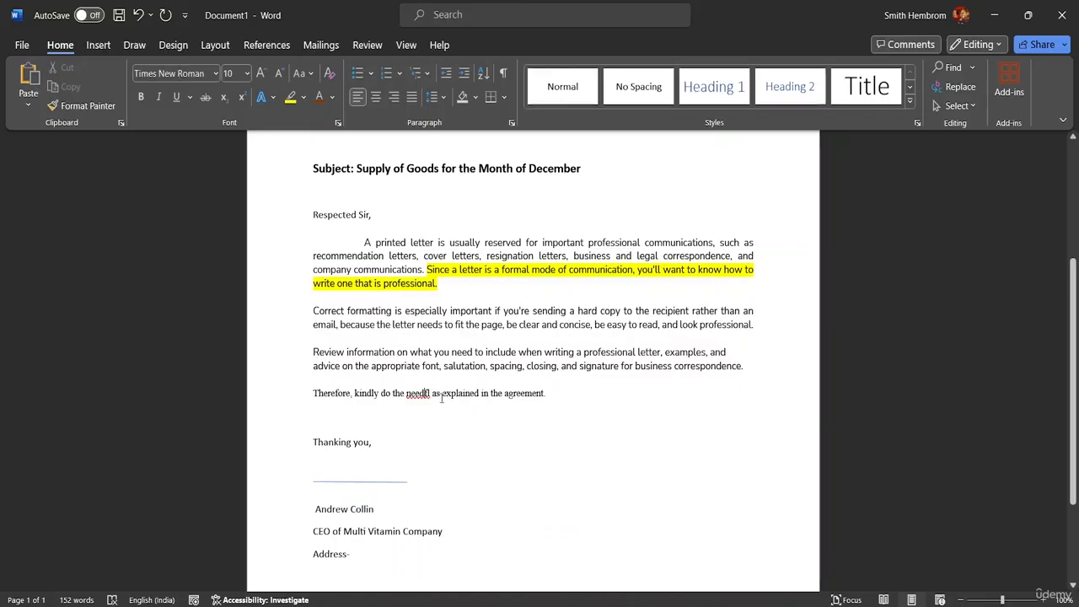
Turn on hiding of spelling errors and grammar errors for Document1 only in the proofing options.
{"action": "left_click", "coordinate": [185, 16]}
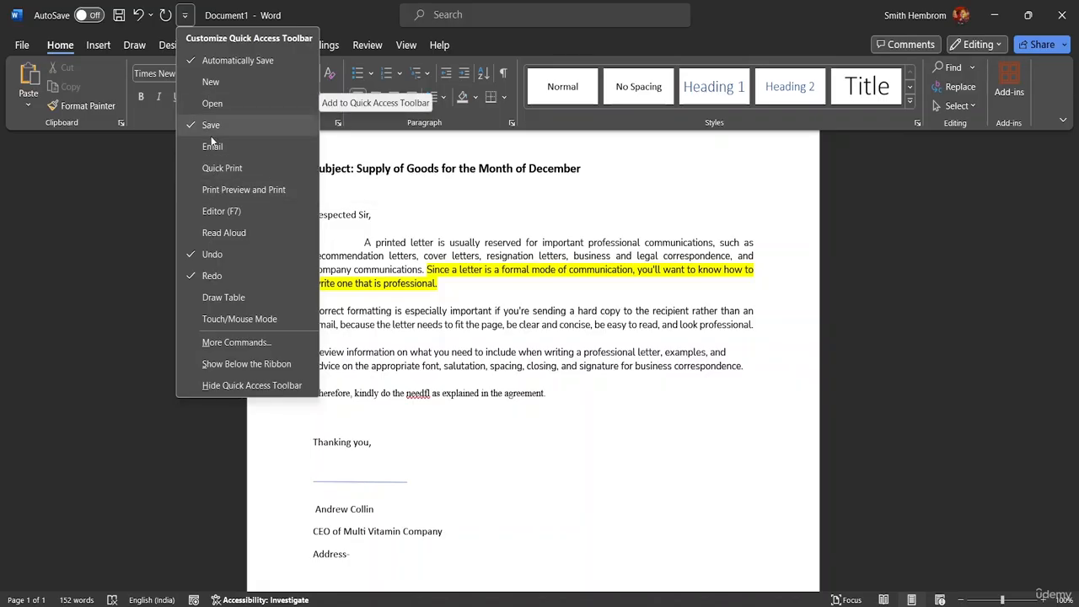
{"action": "left_click", "coordinate": [214, 342]}
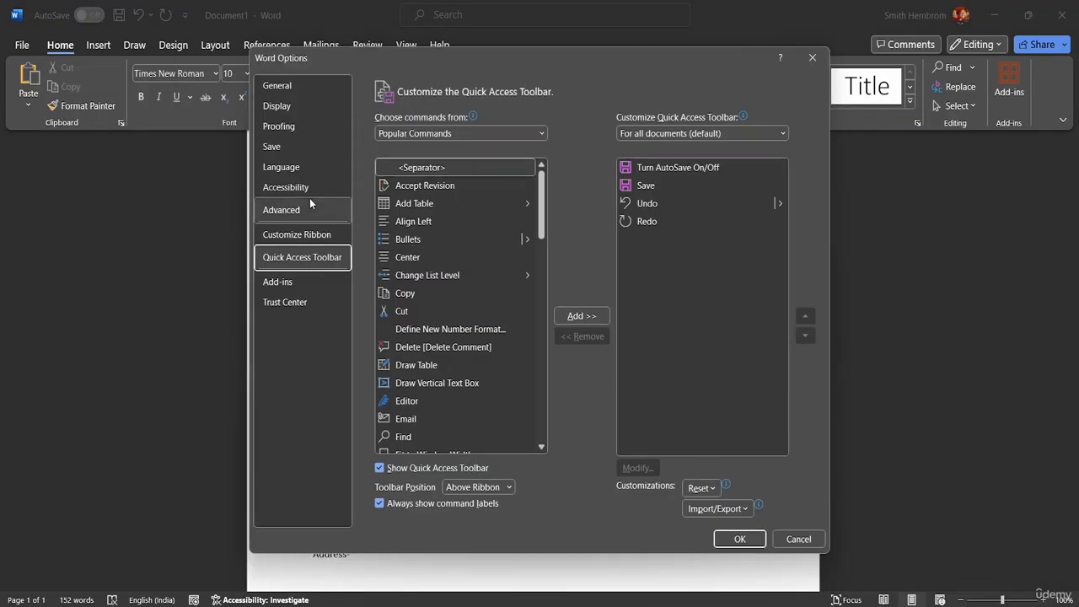
{"action": "left_click", "coordinate": [294, 127]}
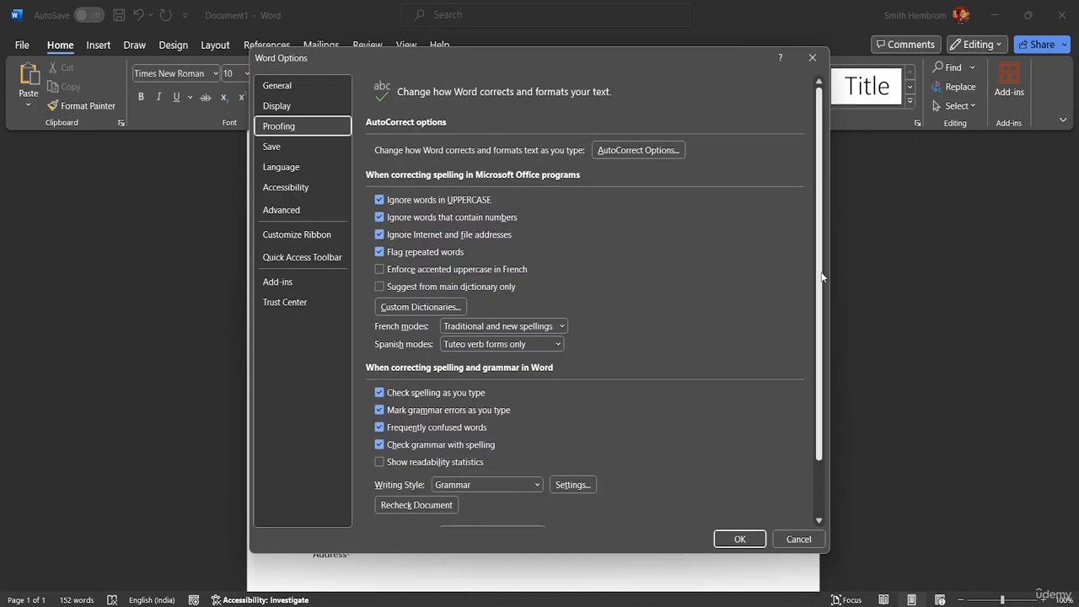
{"action": "scroll", "coordinate": [808, 279], "scroll_direction": "down", "scroll_amount": 2}
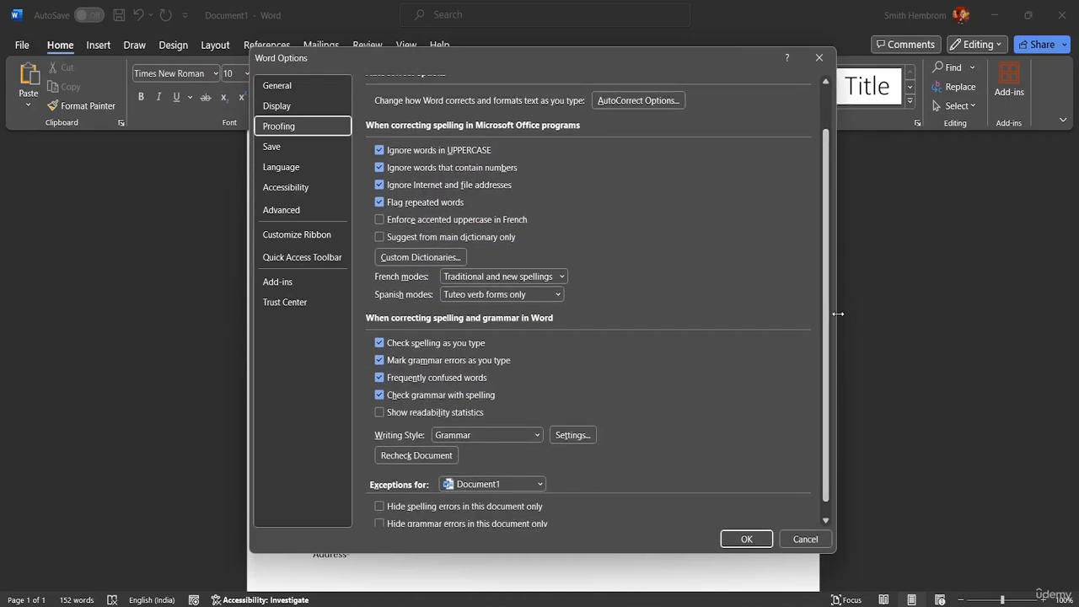
{"action": "scroll", "coordinate": [742, 369], "scroll_direction": "down", "scroll_amount": 1}
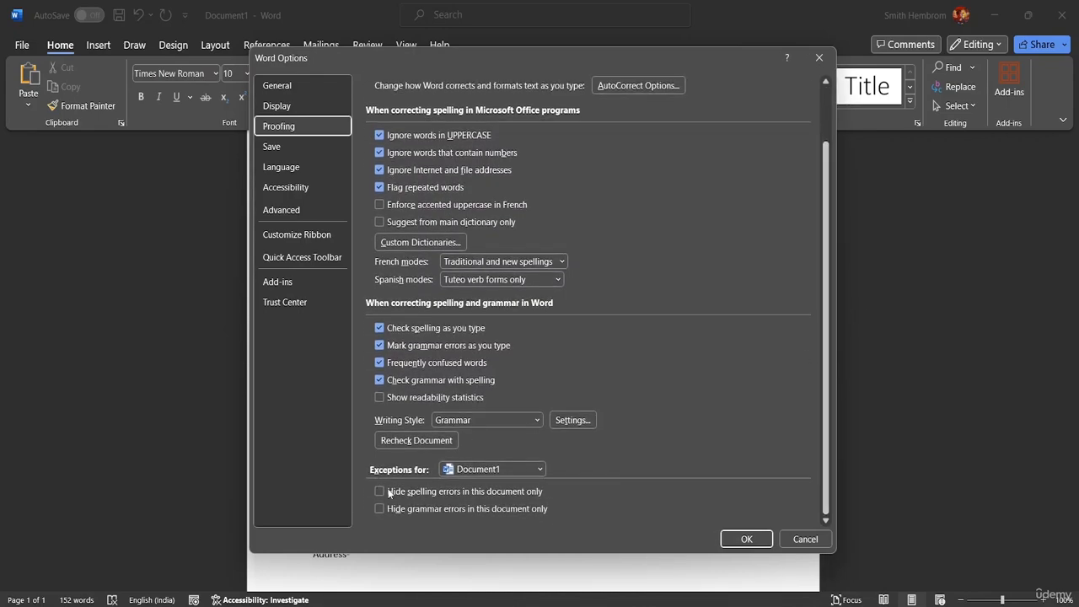
{"action": "left_click", "coordinate": [382, 491]}
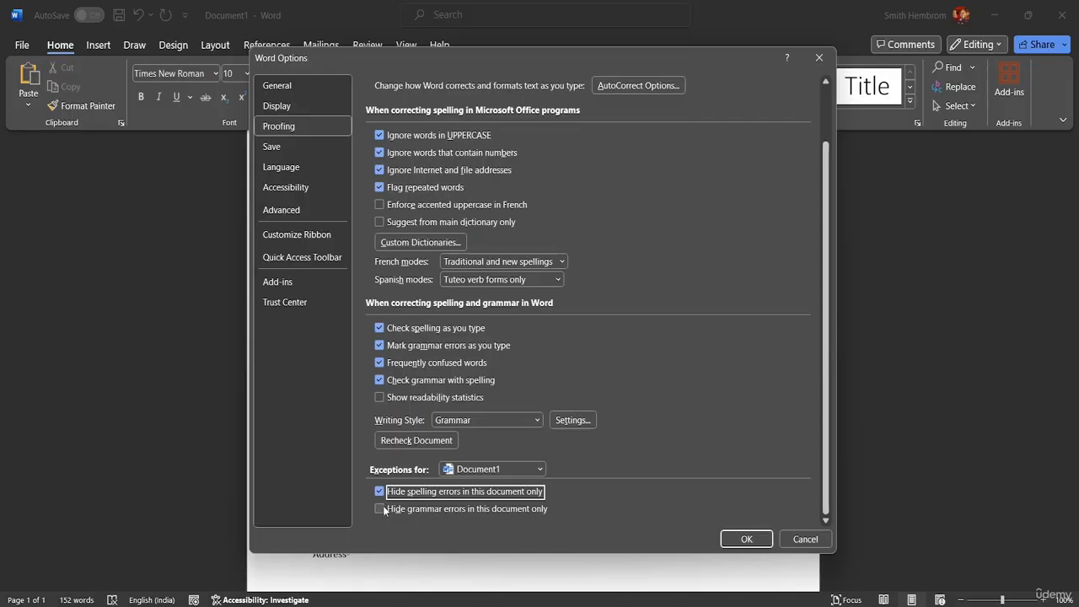
{"action": "left_click", "coordinate": [380, 509]}
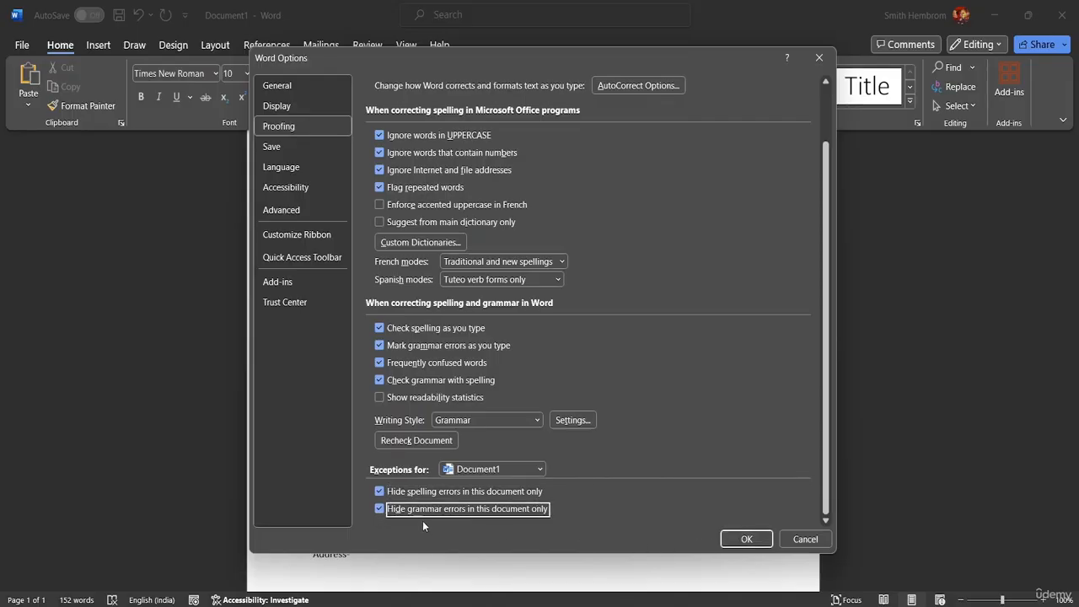
{"action": "left_click", "coordinate": [541, 469]}
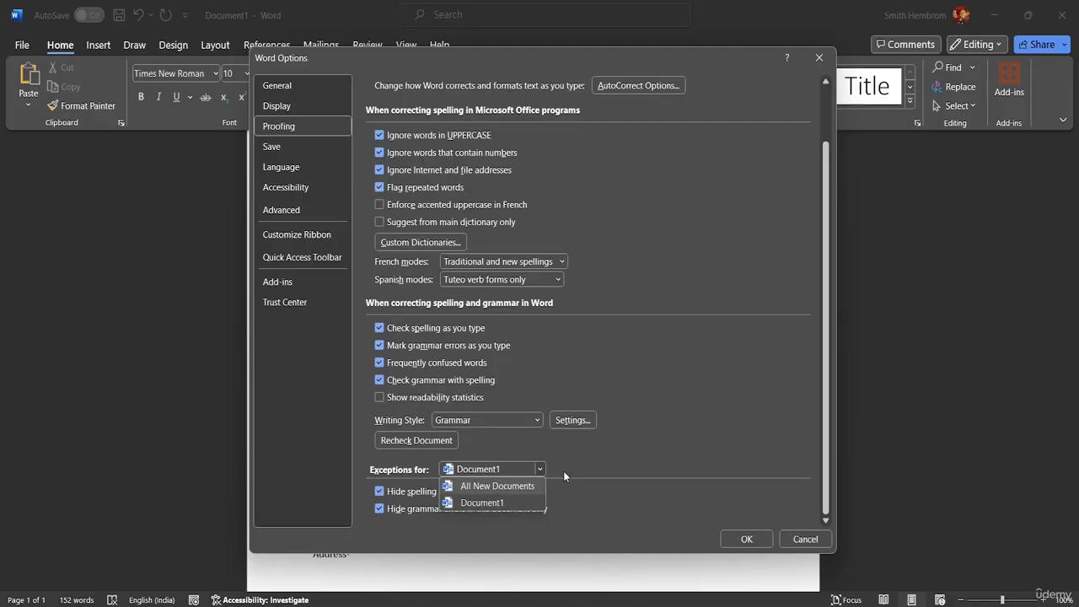
{"action": "left_click", "coordinate": [650, 472]}
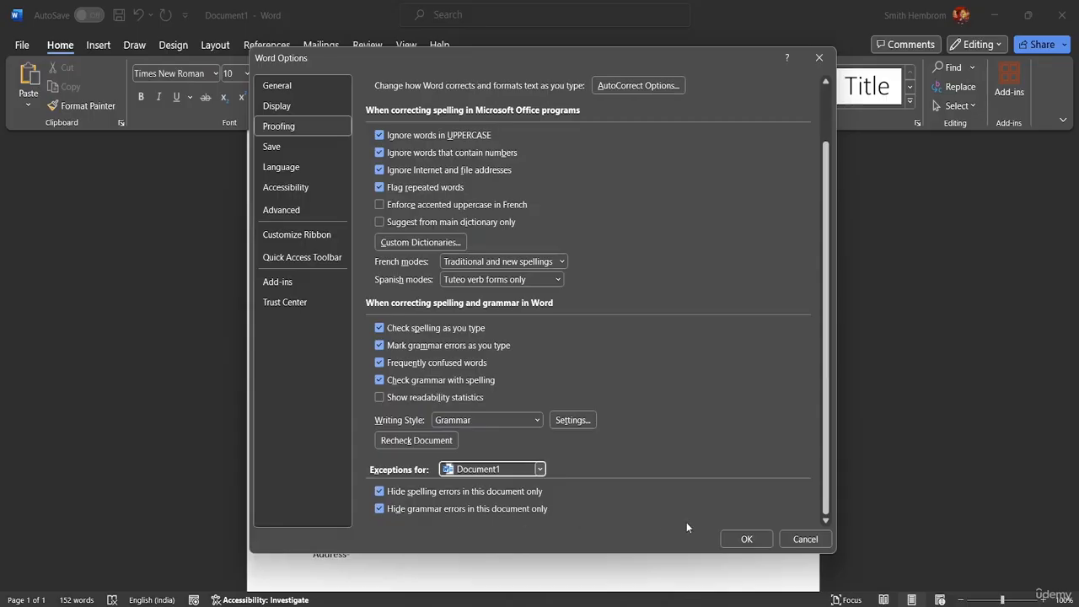
{"action": "left_click", "coordinate": [746, 539]}
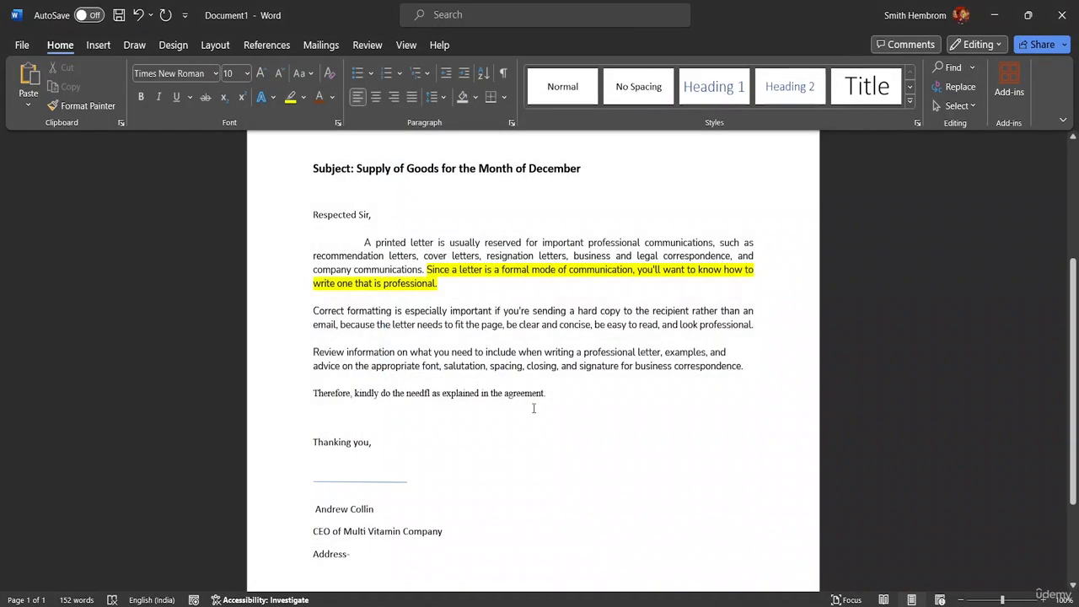
Correct "needfl" to "needful" in the sentence starting with "Therefore" and retype its ending as "agreement.".
{"action": "left_click", "coordinate": [424, 400]}
{"action": "double_click", "coordinate": [433, 393]}
{"action": "left_click", "coordinate": [431, 394]}
{"action": "key", "text": "BackSpace"}
{"action": "type", "text": "ul"}
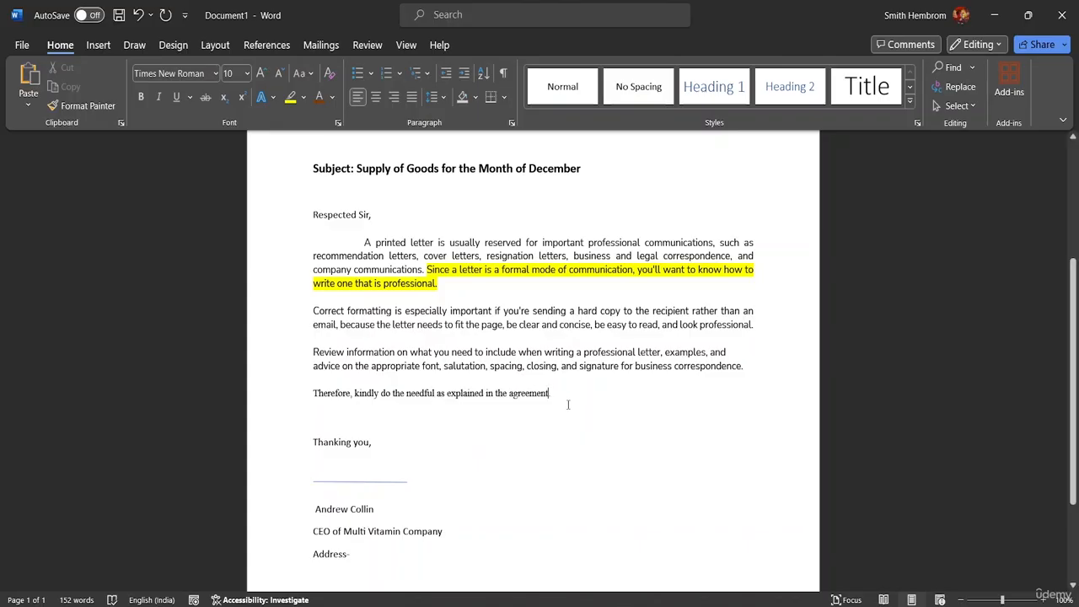
{"action": "key", "text": "BackSpace"}
{"action": "type", "text": "."}
{"action": "key", "text": "BackSpace"}
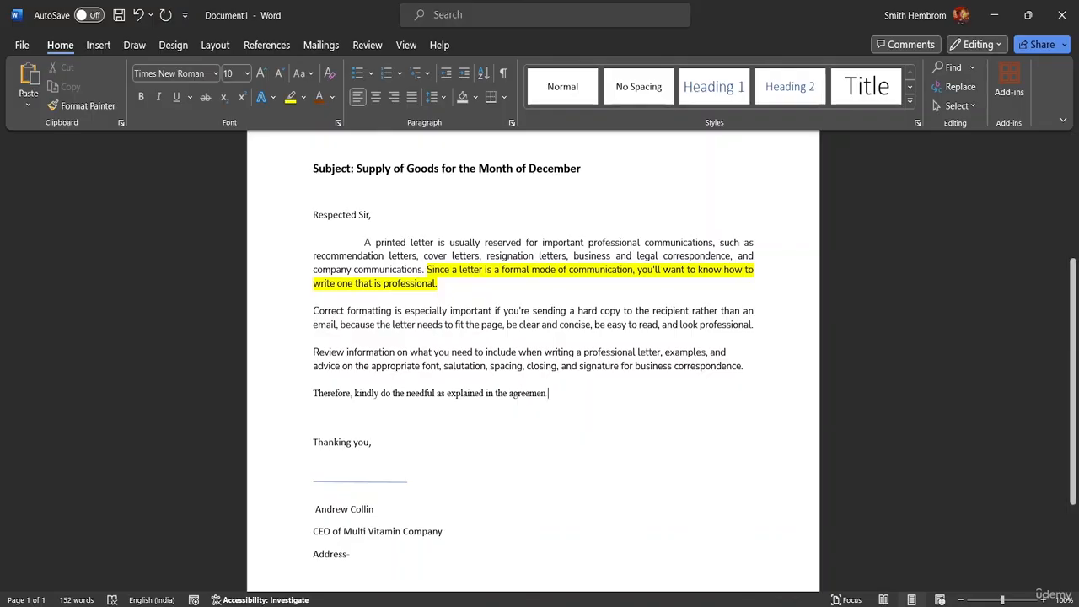
{"action": "type", "text": "t."}
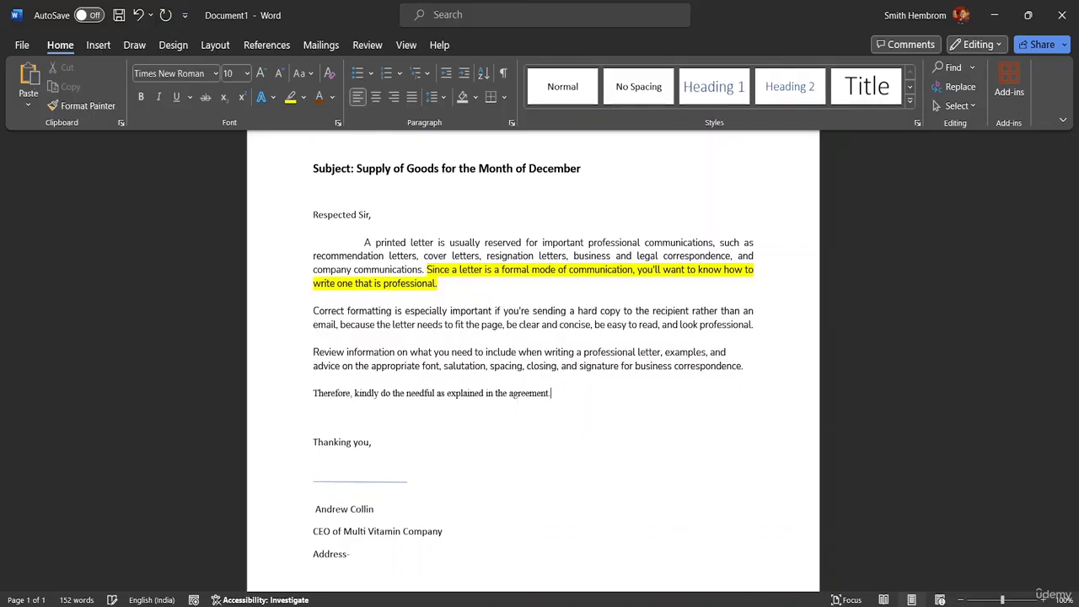
Turn off hiding of spelling errors and grammar errors for Document1 in the proofing options.
{"action": "left_click", "coordinate": [185, 15]}
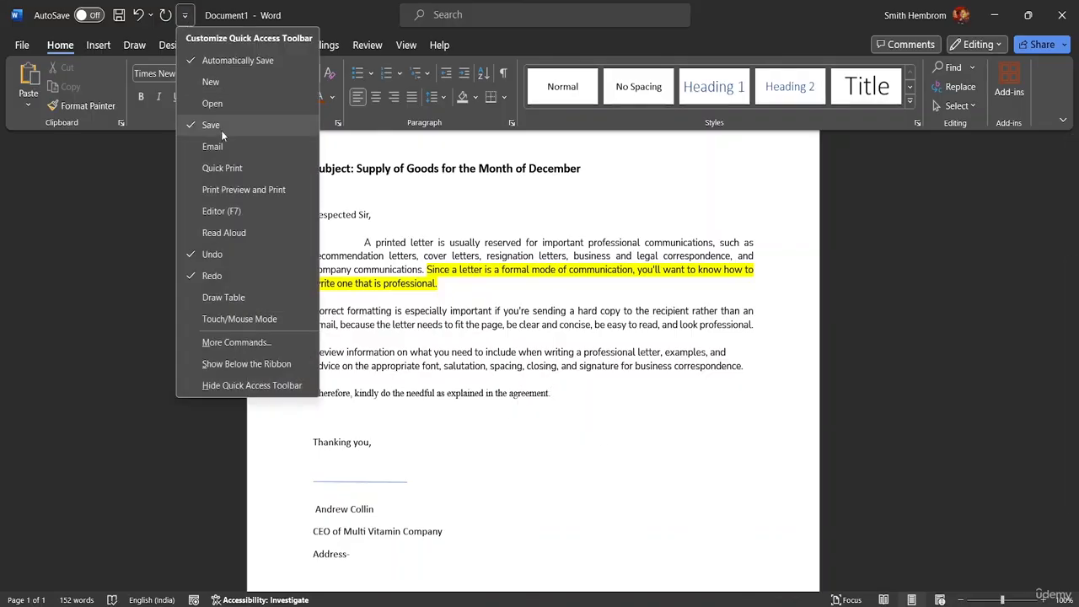
{"action": "left_click", "coordinate": [239, 343]}
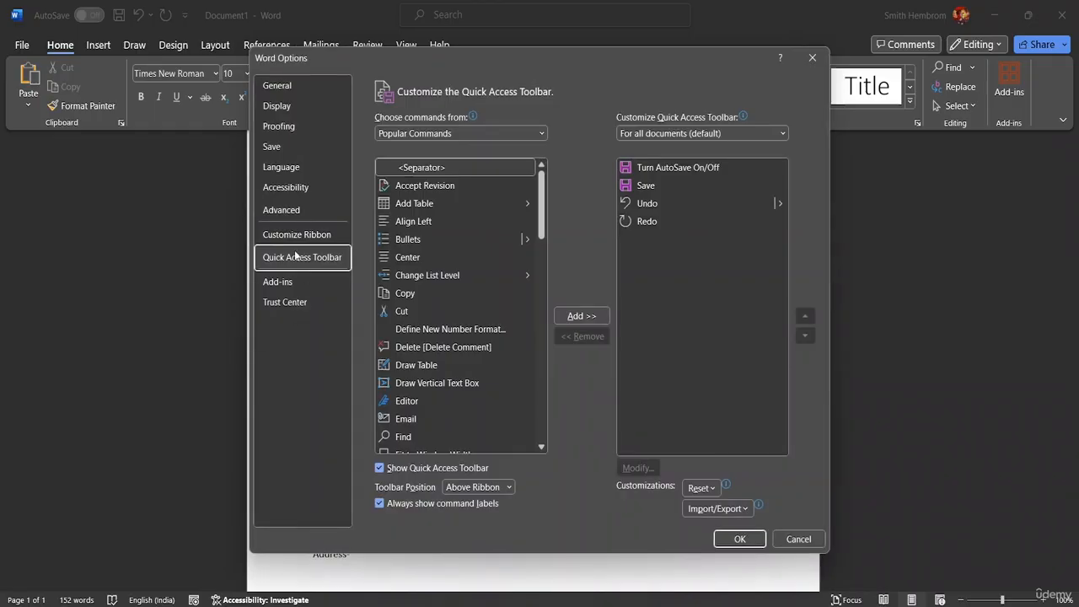
{"action": "left_click", "coordinate": [291, 131]}
{"action": "scroll", "coordinate": [469, 351], "scroll_direction": "down", "scroll_amount": 2}
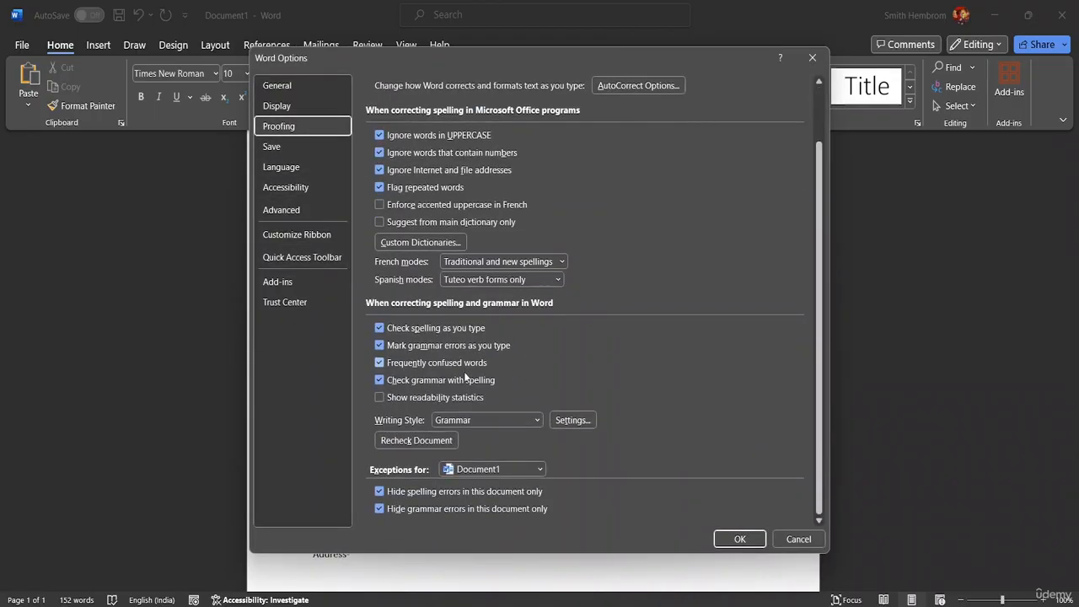
{"action": "left_click", "coordinate": [381, 491]}
{"action": "left_click", "coordinate": [381, 507]}
{"action": "left_click", "coordinate": [379, 492]}
{"action": "left_click", "coordinate": [380, 509]}
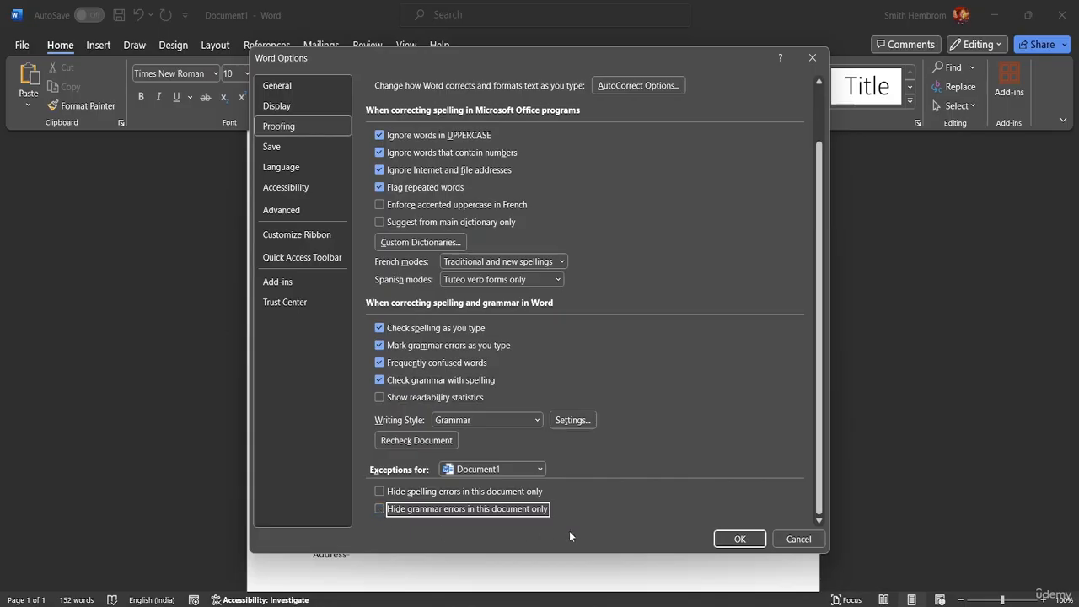
{"action": "left_click", "coordinate": [725, 540]}
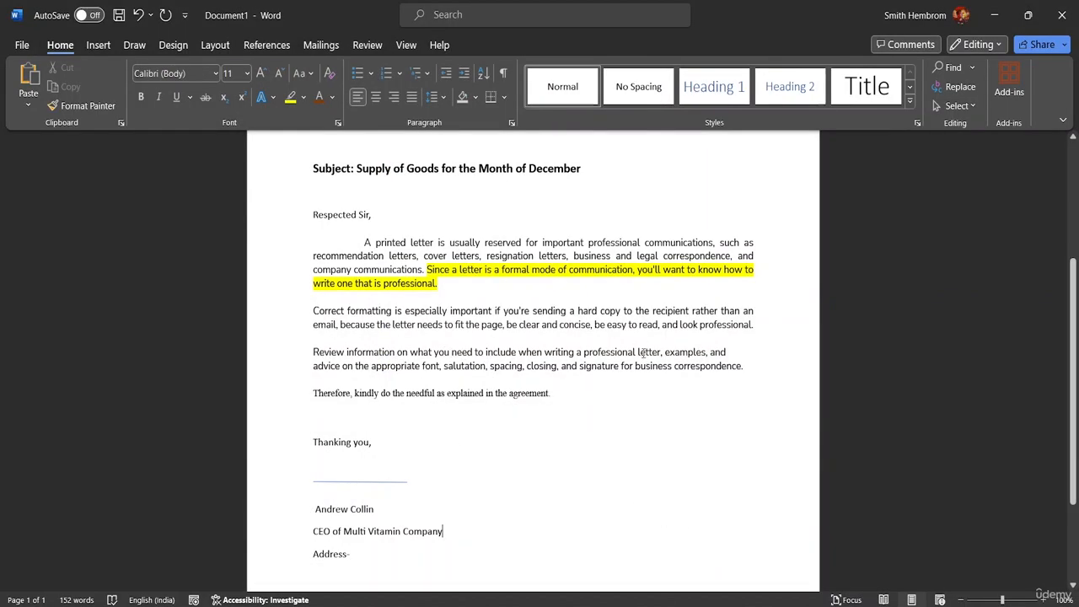
Delete the "l" from "letter" in the paragraph starting with "Review information" and put it back.
{"action": "left_click", "coordinate": [641, 353]}
{"action": "key", "text": "BackSpace"}
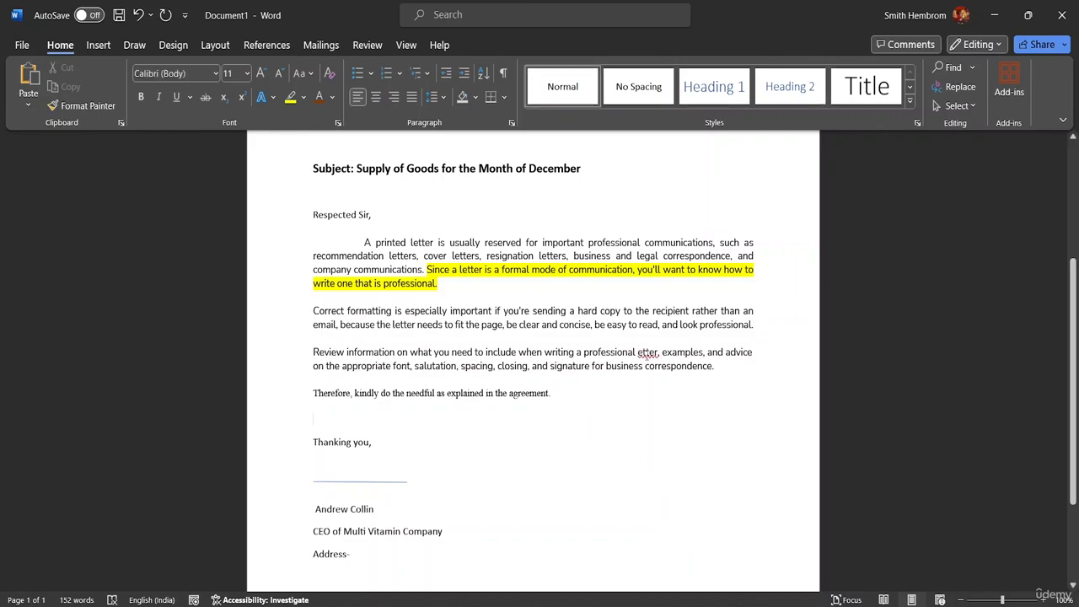
{"action": "left_click", "coordinate": [639, 353]}
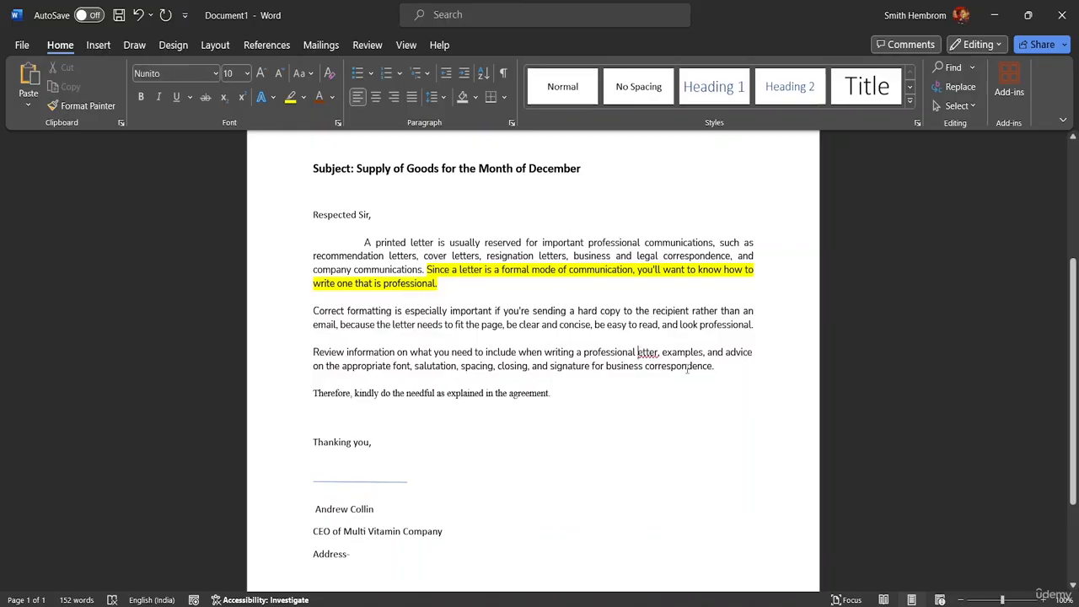
{"action": "type", "text": "l"}
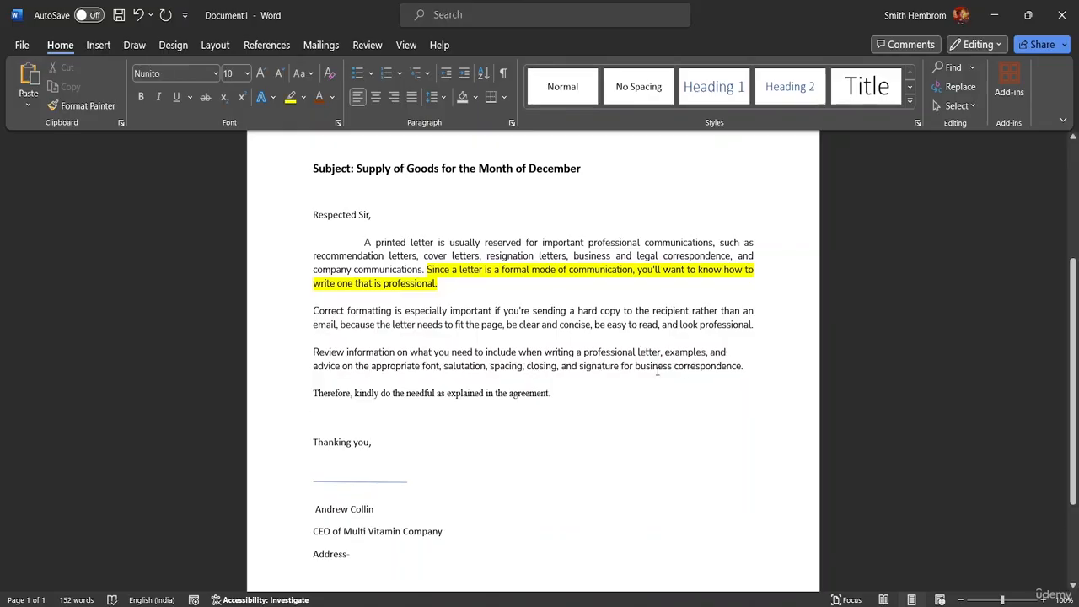
Change the font color of "Thanking you," to a dark purple from the standard color palette.
{"action": "left_click", "coordinate": [381, 449]}
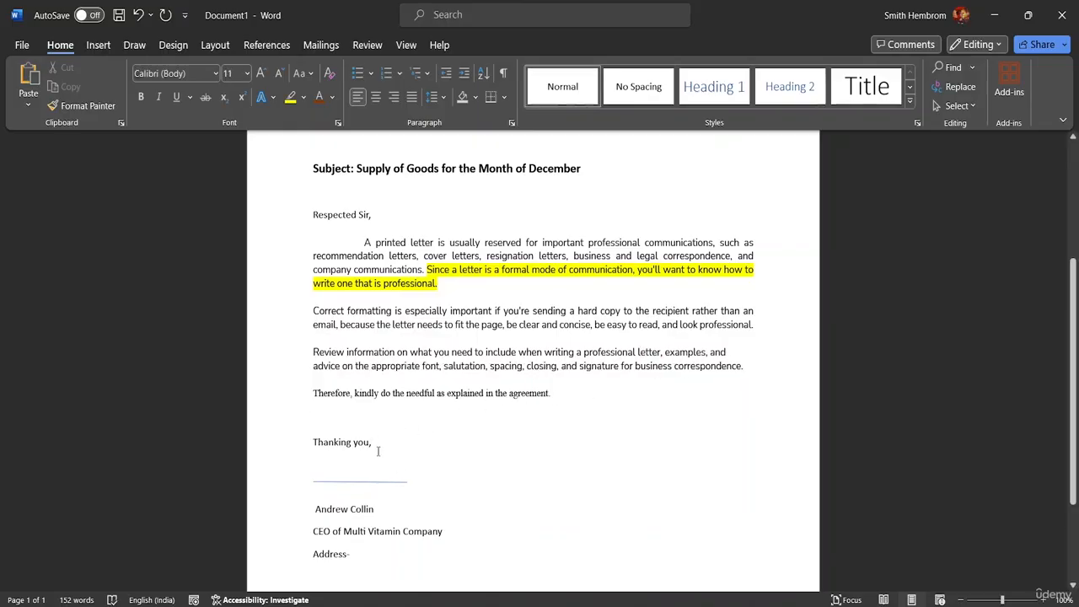
{"action": "left_click_drag", "start_coordinate": [373, 441], "coordinate": [310, 438]}
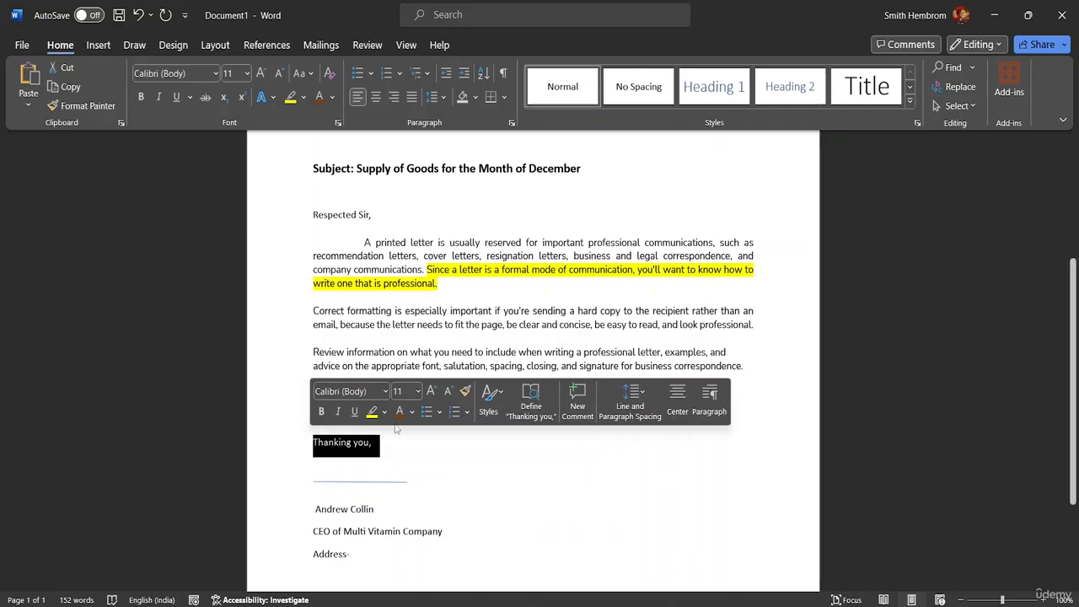
{"action": "left_click", "coordinate": [411, 411]}
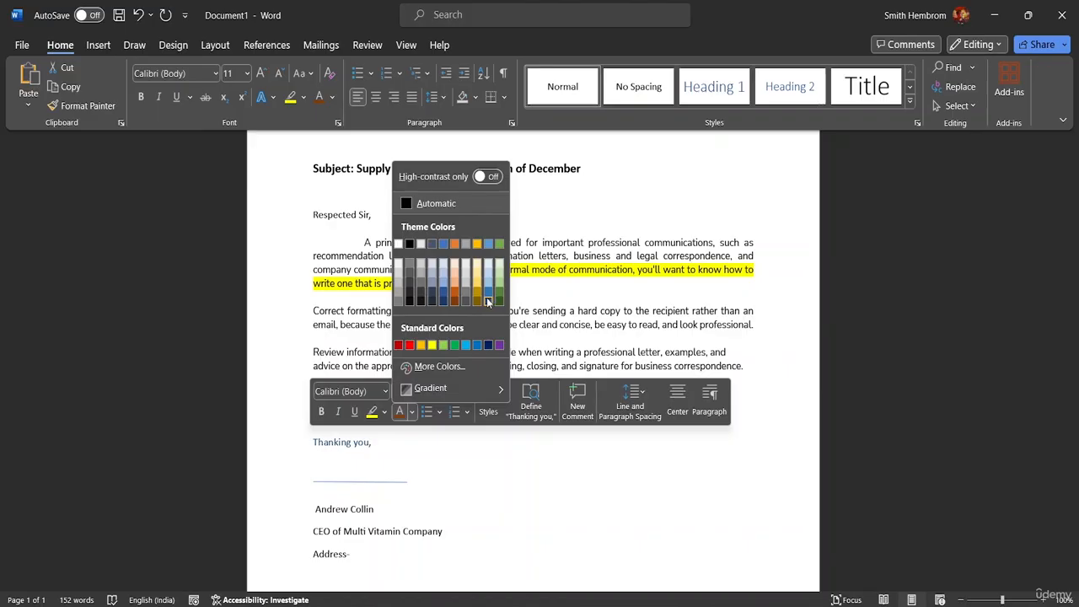
{"action": "left_click", "coordinate": [439, 366]}
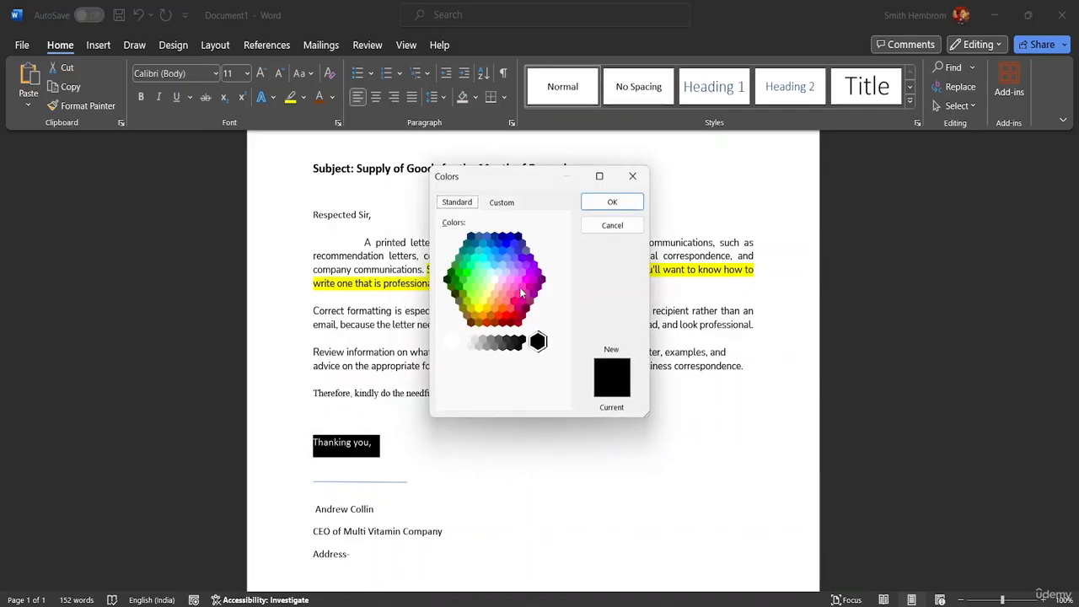
{"action": "double_click", "coordinate": [541, 284]}
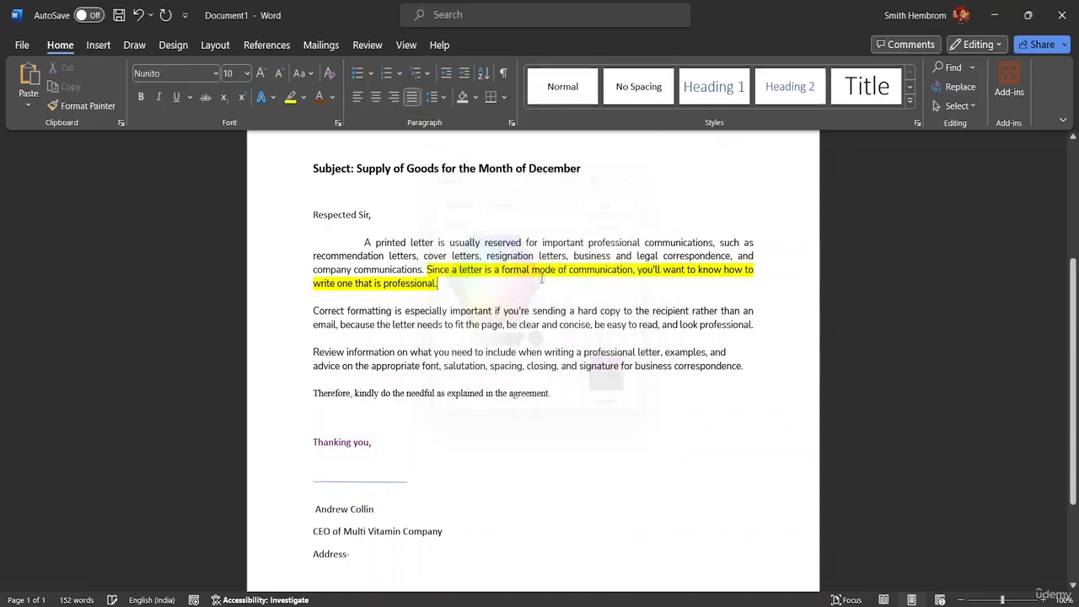
Move the signature line slightly down, closer to the signatory's name.
{"action": "left_click", "coordinate": [364, 482]}
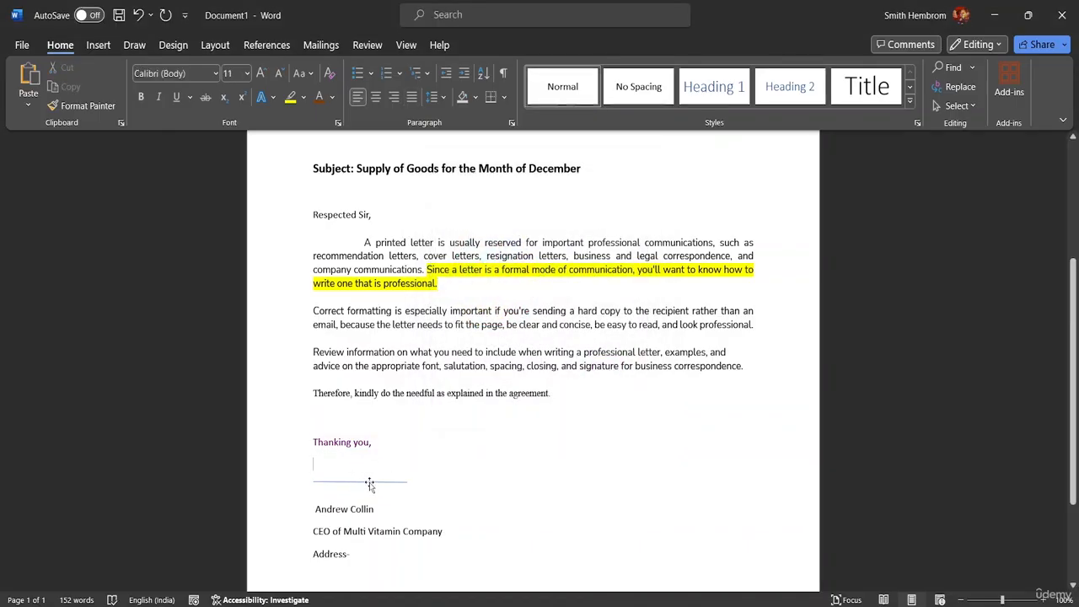
{"action": "left_click_drag", "start_coordinate": [371, 485], "coordinate": [371, 491]}
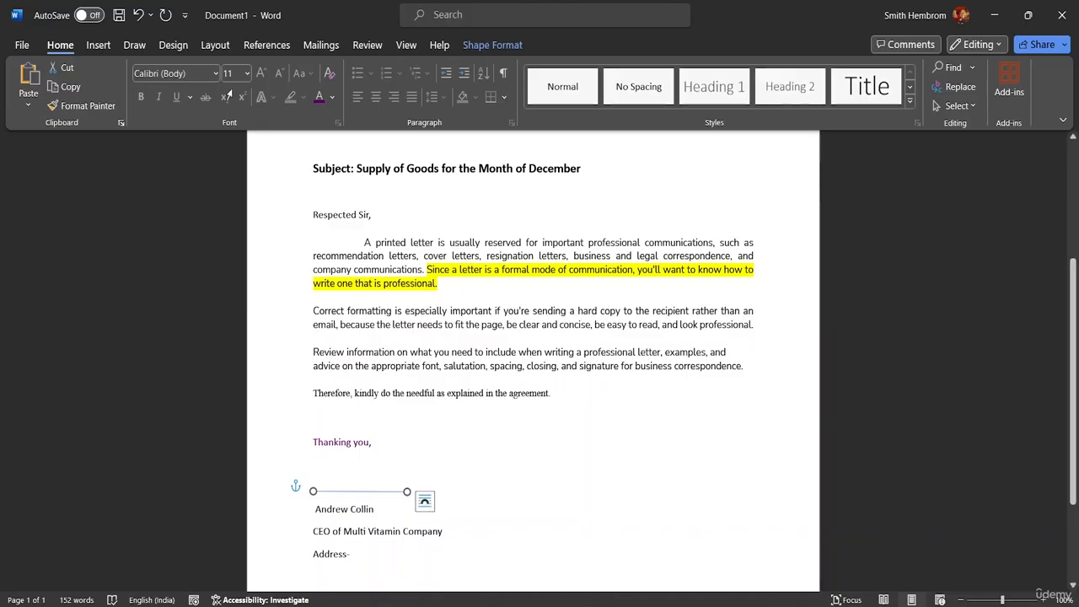
Add Print Preview and Print to the Quick Access Toolbar, view the letter's print preview and return to the document.
{"action": "left_click", "coordinate": [183, 16]}
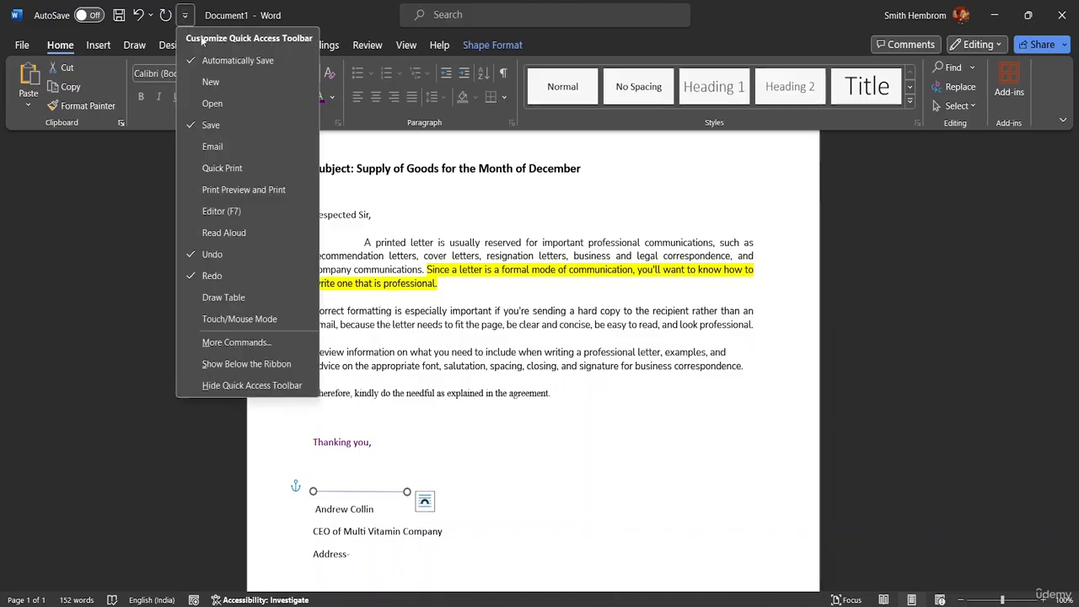
{"action": "left_click", "coordinate": [238, 190]}
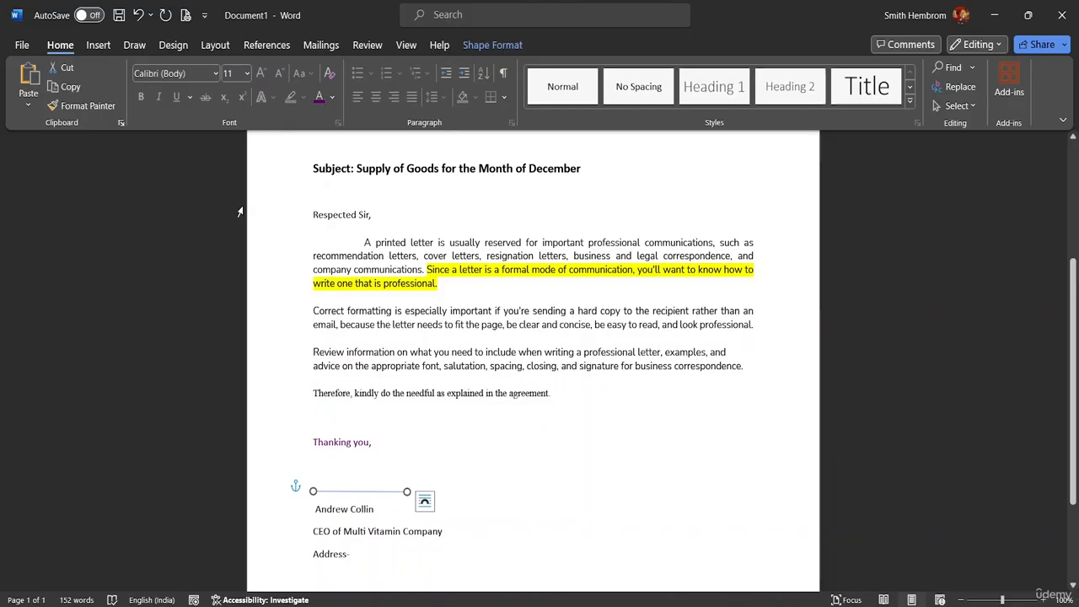
{"action": "left_click", "coordinate": [185, 16]}
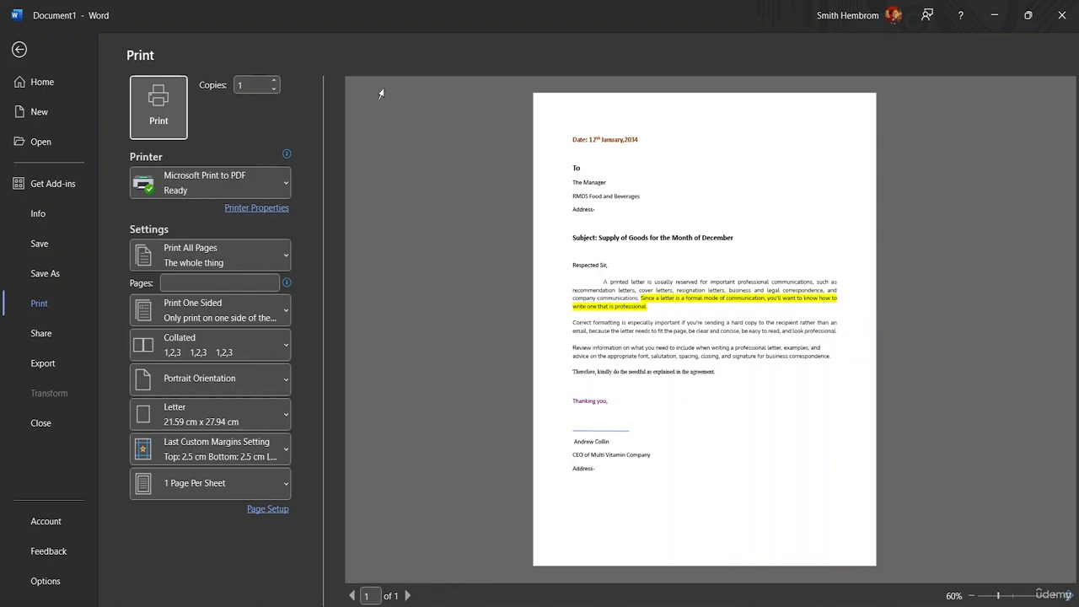
{"action": "left_click", "coordinate": [19, 50]}
Begin saving the letter as a new file in the MS Word Advanced Resource File folder, clearing the suggested file name.
{"action": "left_click", "coordinate": [22, 41]}
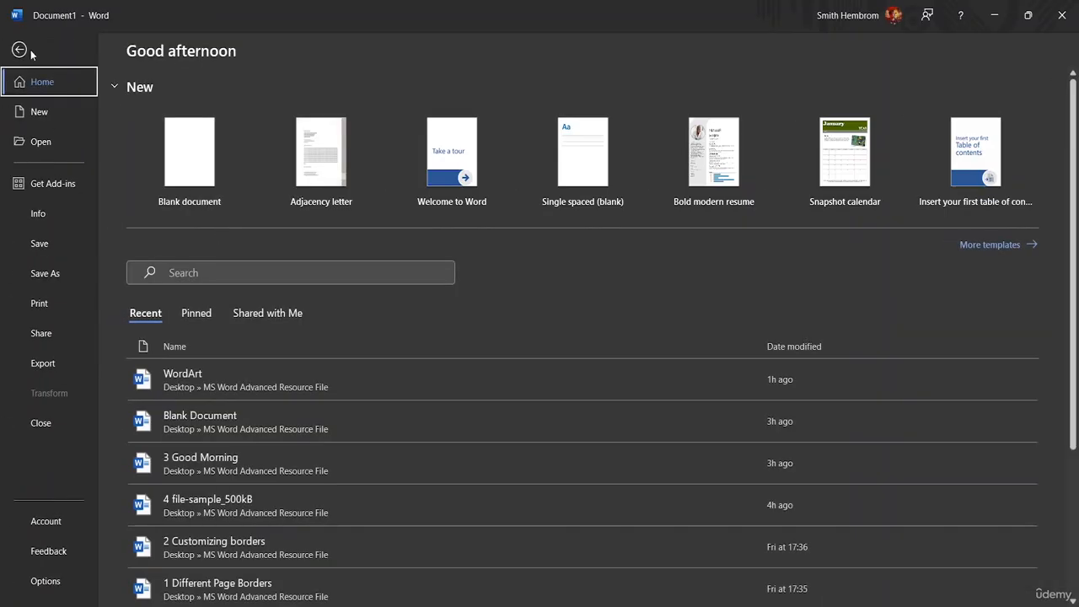
{"action": "left_click", "coordinate": [52, 276]}
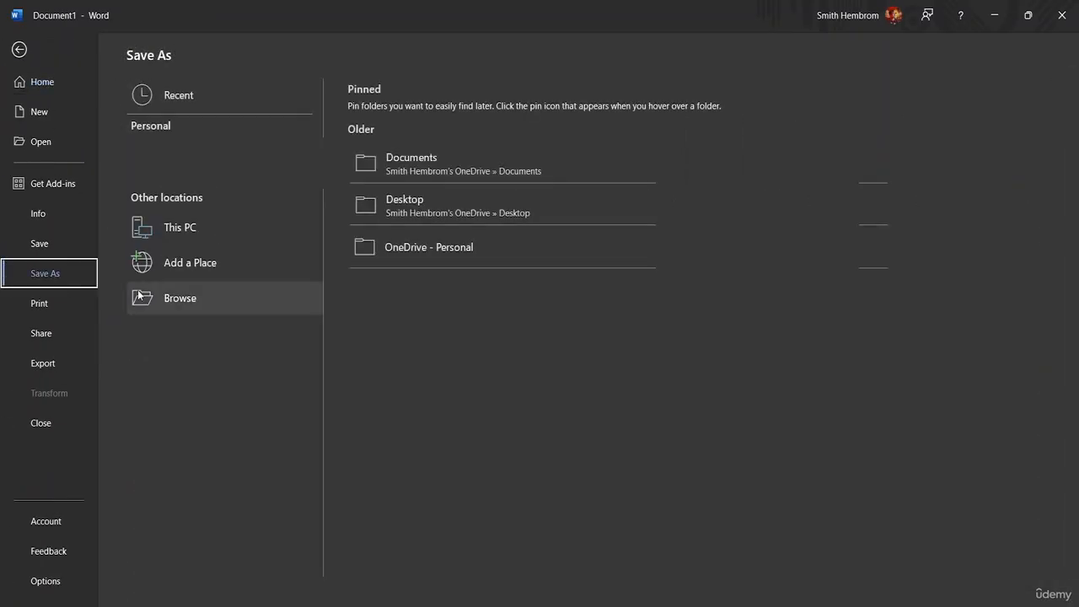
{"action": "left_click", "coordinate": [147, 297]}
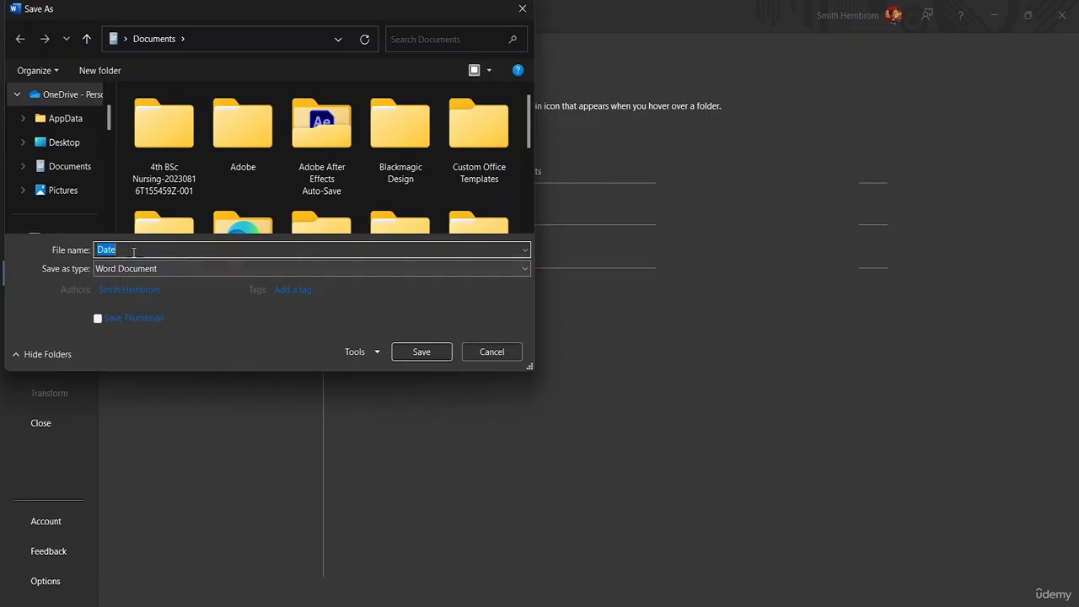
{"action": "key", "text": "BackSpace"}
{"action": "scroll", "coordinate": [82, 140], "scroll_direction": "down", "scroll_amount": 3}
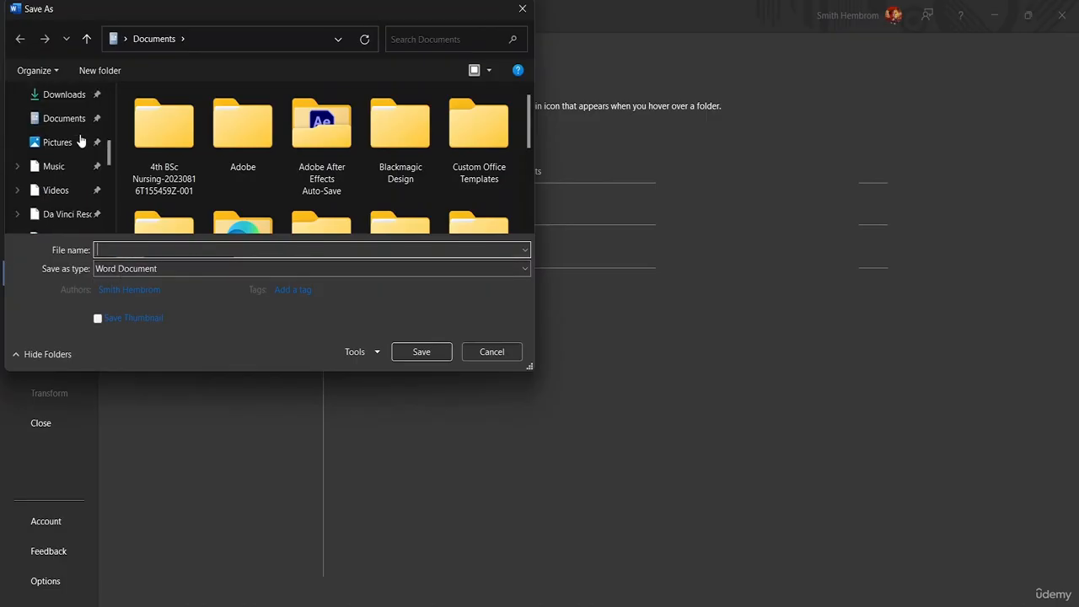
{"action": "scroll", "coordinate": [75, 207], "scroll_direction": "down", "scroll_amount": 2}
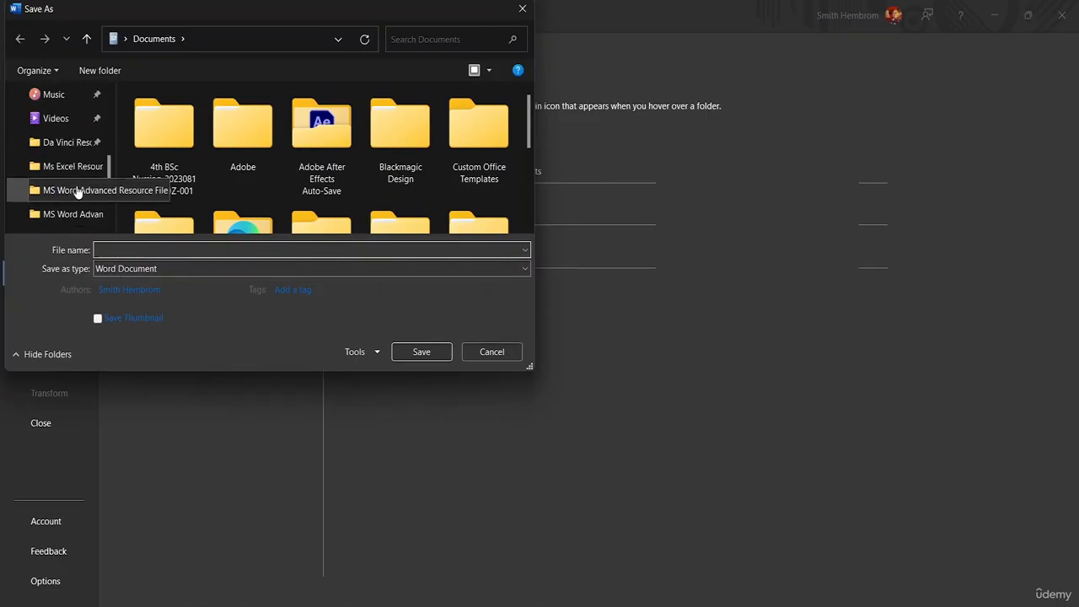
{"action": "left_click", "coordinate": [76, 190]}
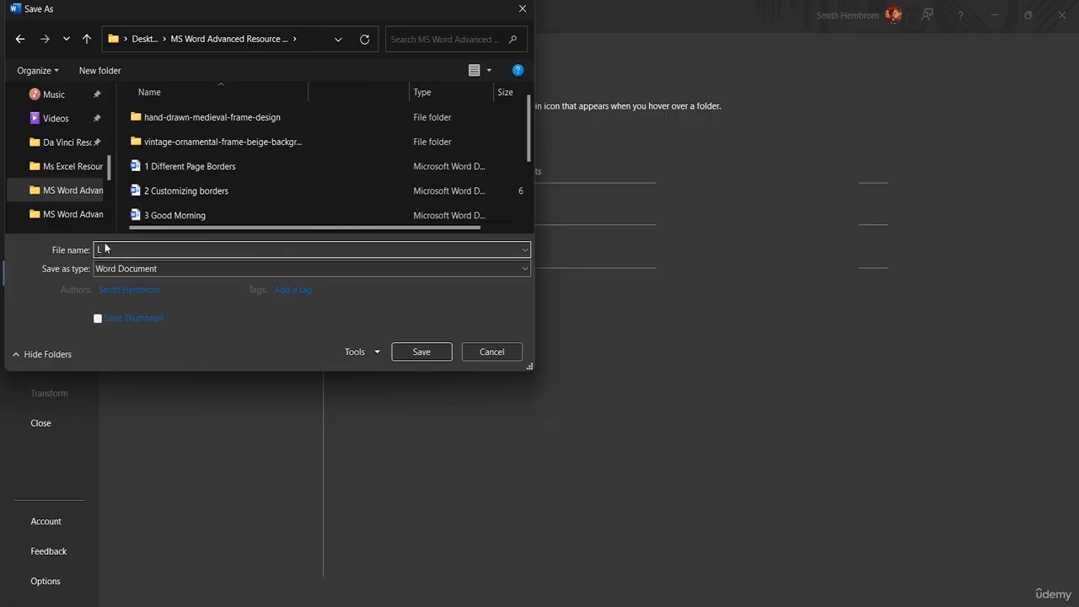
Name the file "Letter Application", choose Word Document as its file type and save it.
{"action": "type", "text": "etter Application"}
{"action": "left_click", "coordinate": [419, 354]}
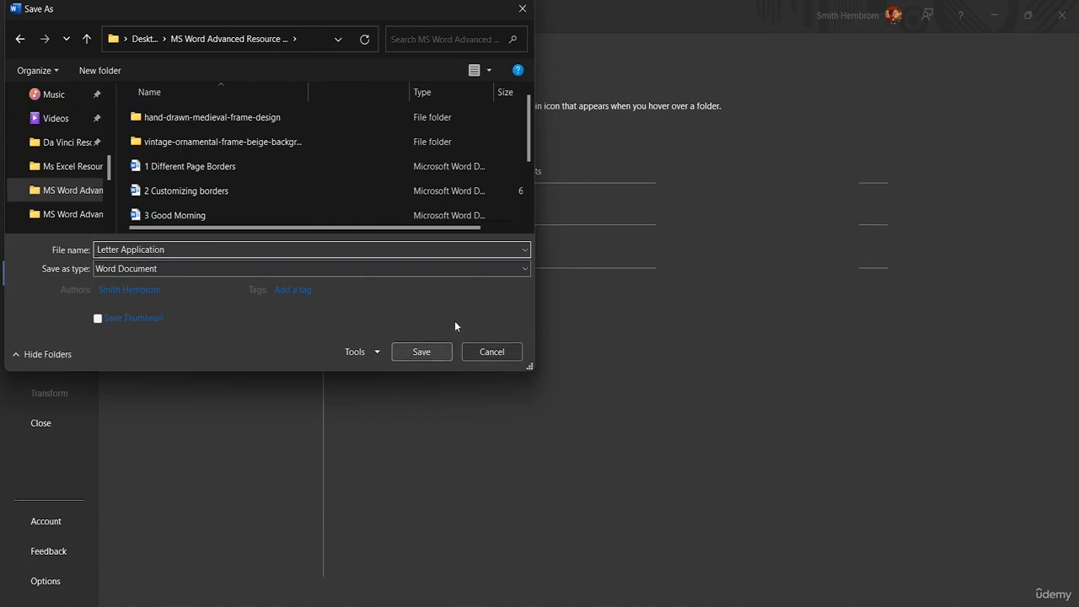
{"action": "left_click", "coordinate": [523, 269]}
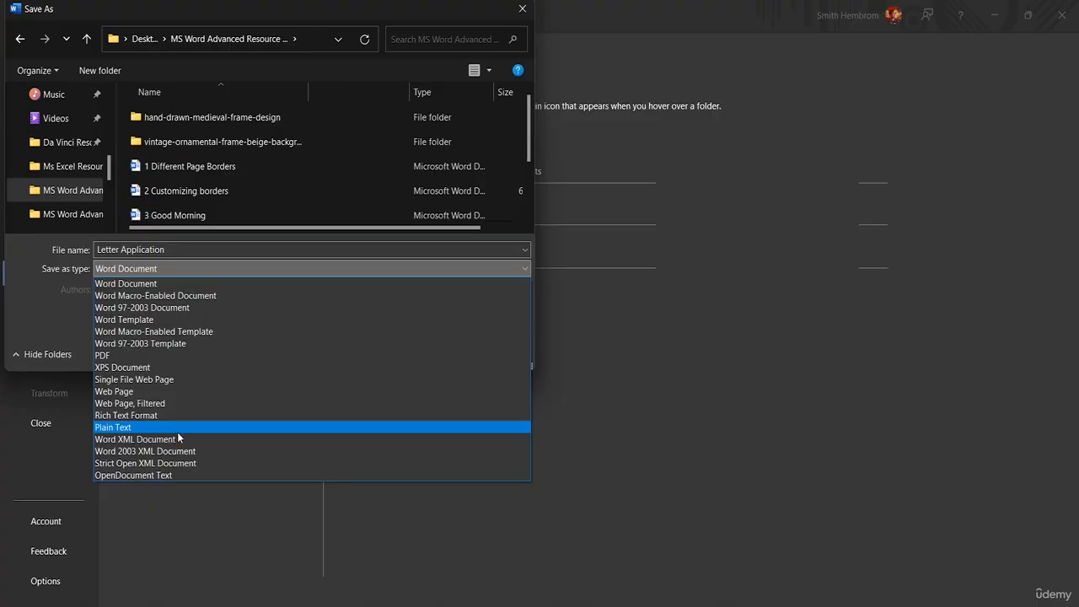
{"action": "left_click", "coordinate": [261, 277]}
{"action": "left_click", "coordinate": [408, 354]}
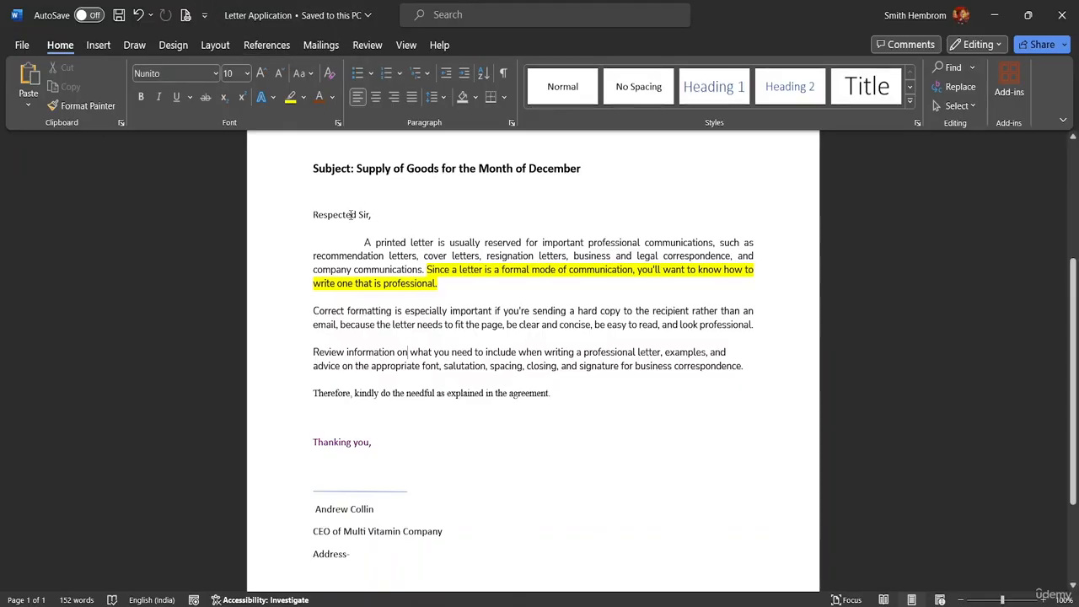
Change the font color of the "Subject: Supply of Goods for the Month of December" line to dark orange and save the document.
{"action": "scroll", "coordinate": [488, 233], "scroll_direction": "up", "scroll_amount": 3}
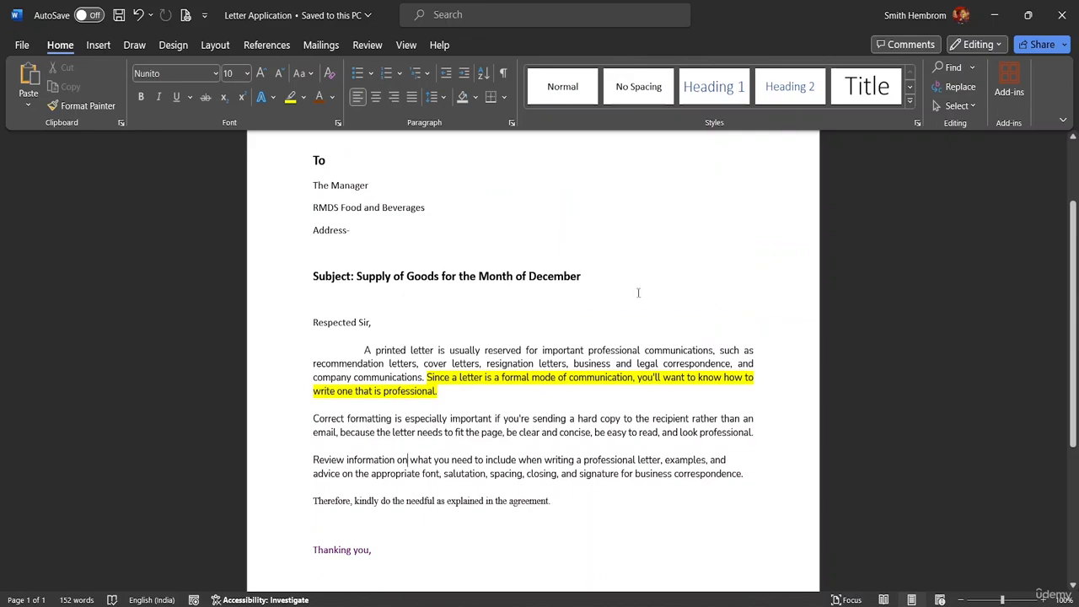
{"action": "left_click_drag", "start_coordinate": [585, 276], "coordinate": [258, 261]}
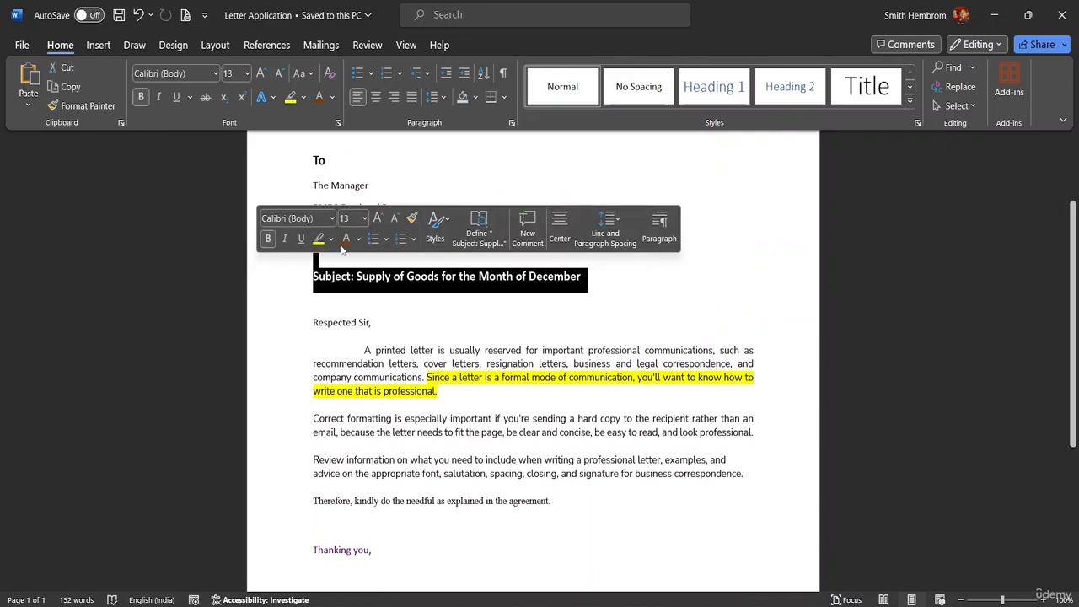
{"action": "left_click", "coordinate": [358, 239]}
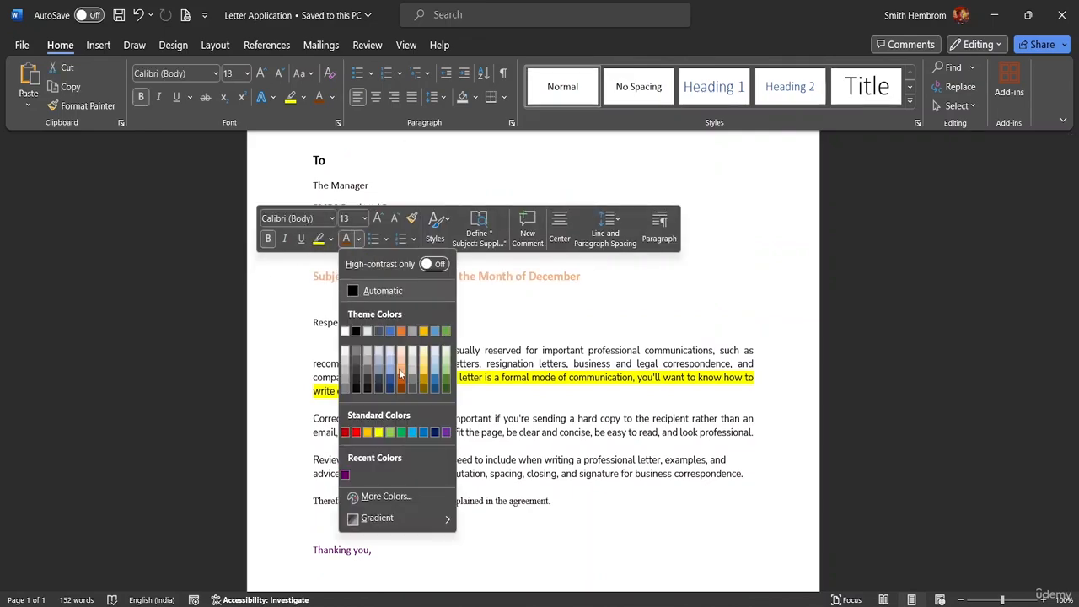
{"action": "left_click", "coordinate": [406, 385]}
{"action": "left_click", "coordinate": [402, 379]}
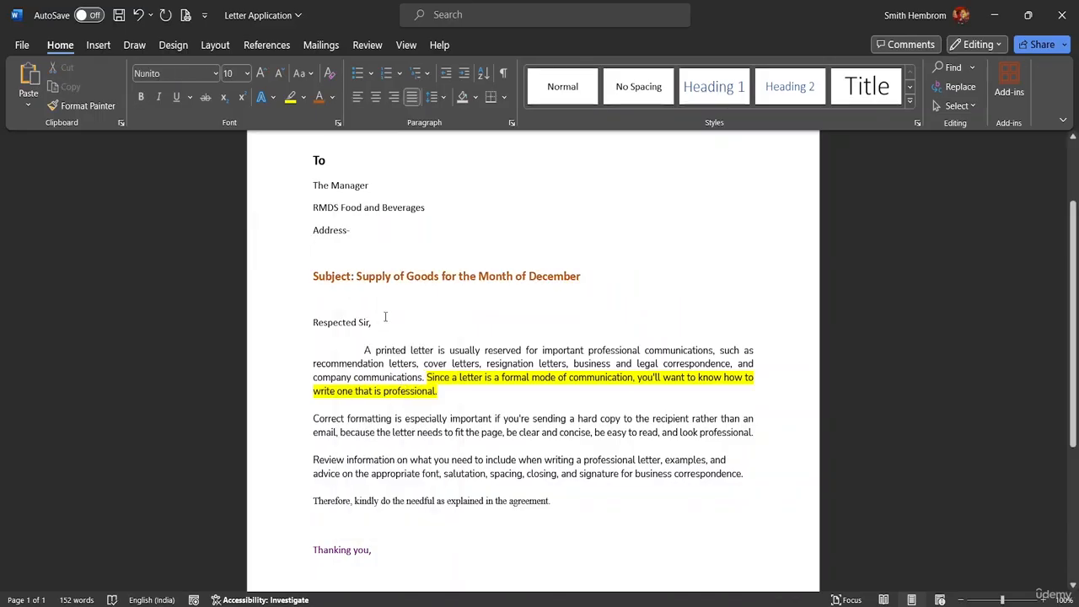
{"action": "left_click", "coordinate": [123, 19]}
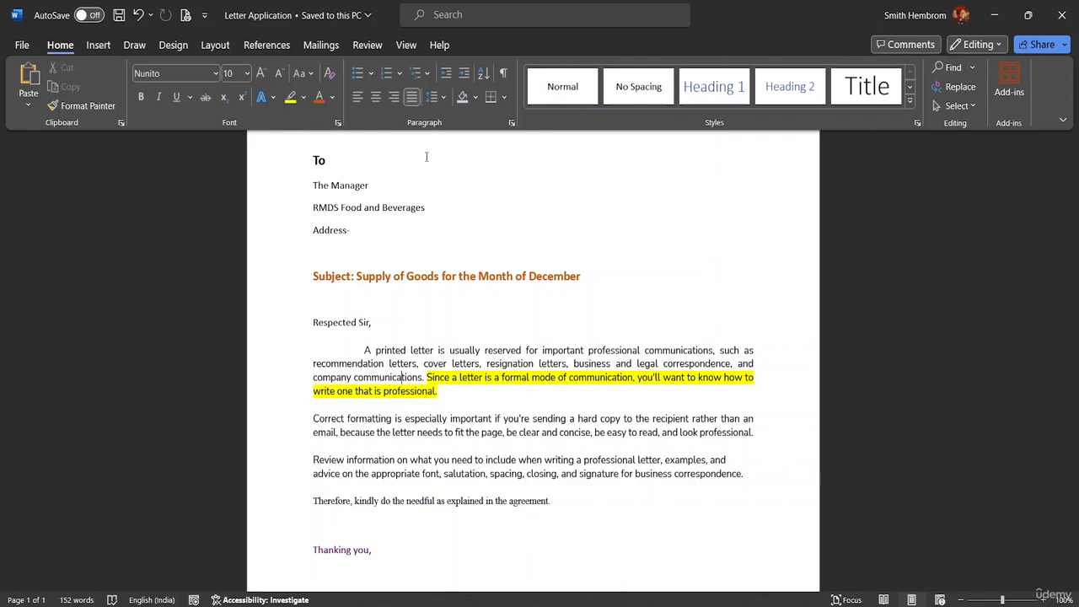
{"action": "left_click", "coordinate": [520, 432]}
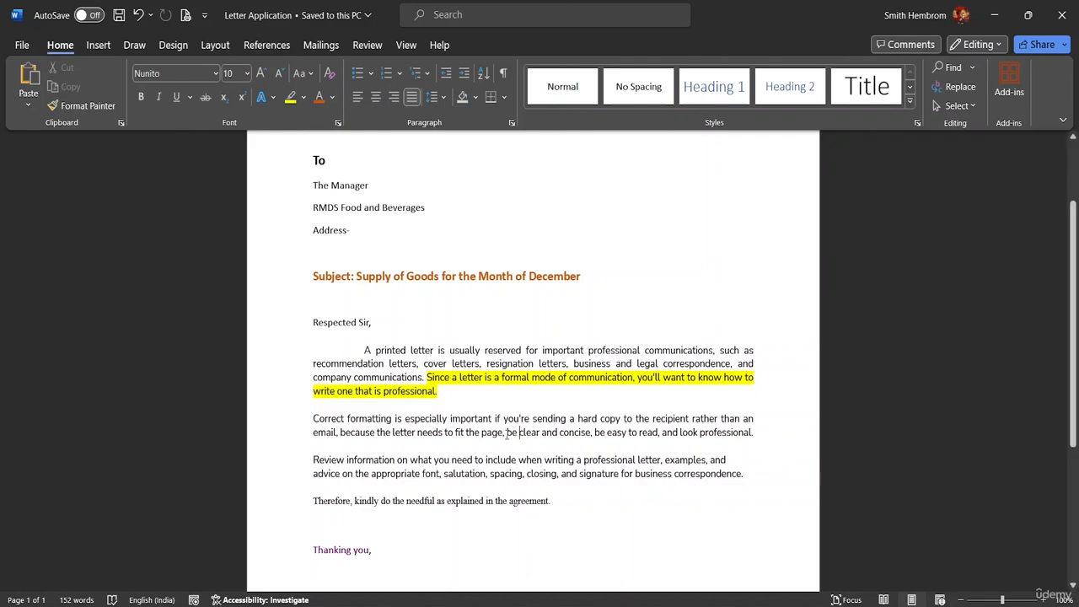
{"action": "left_click_drag", "start_coordinate": [505, 433], "coordinate": [445, 432]}
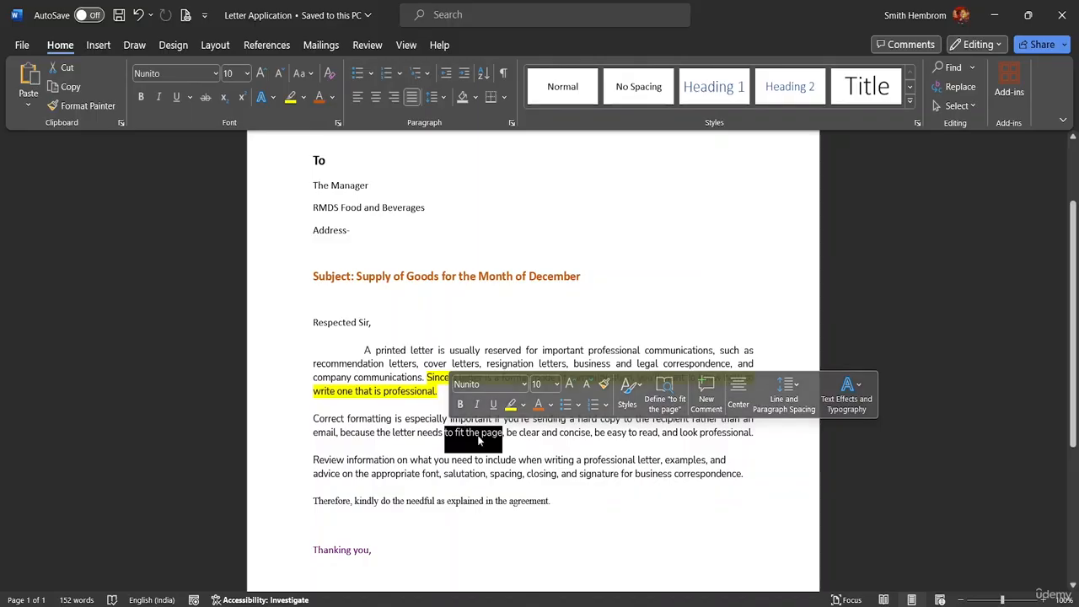
{"action": "left_click", "coordinate": [553, 501]}
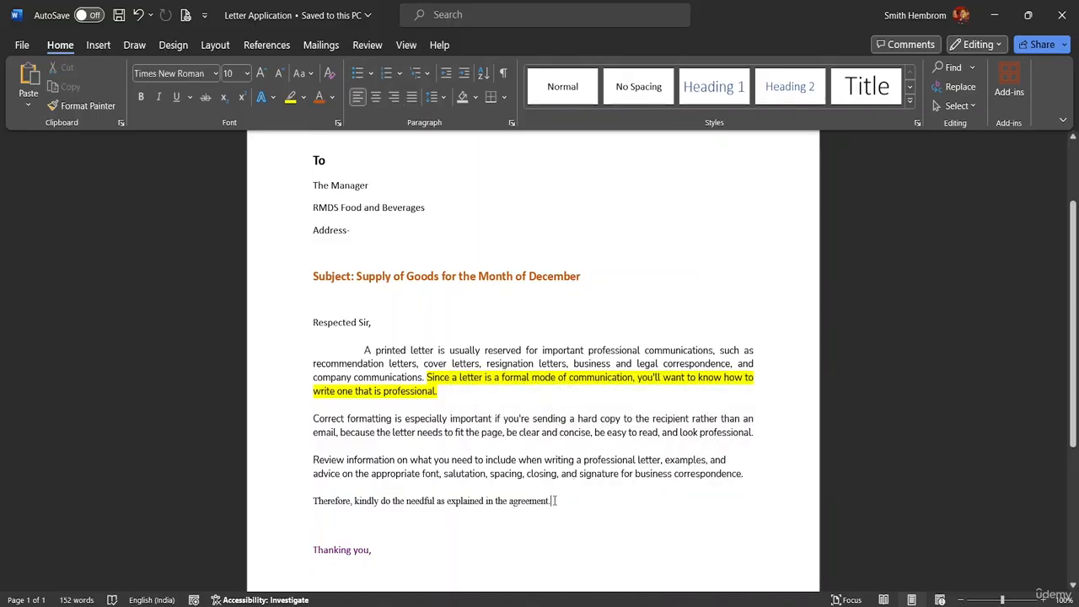
{"action": "left_click_drag", "start_coordinate": [554, 501], "coordinate": [305, 500]}
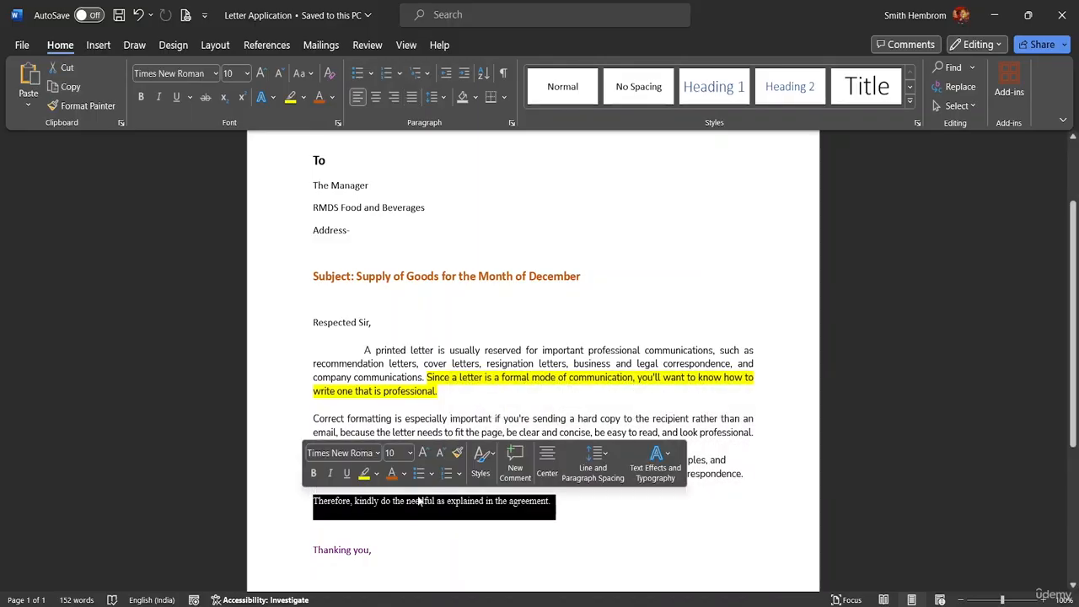
{"action": "left_click", "coordinate": [561, 503]}
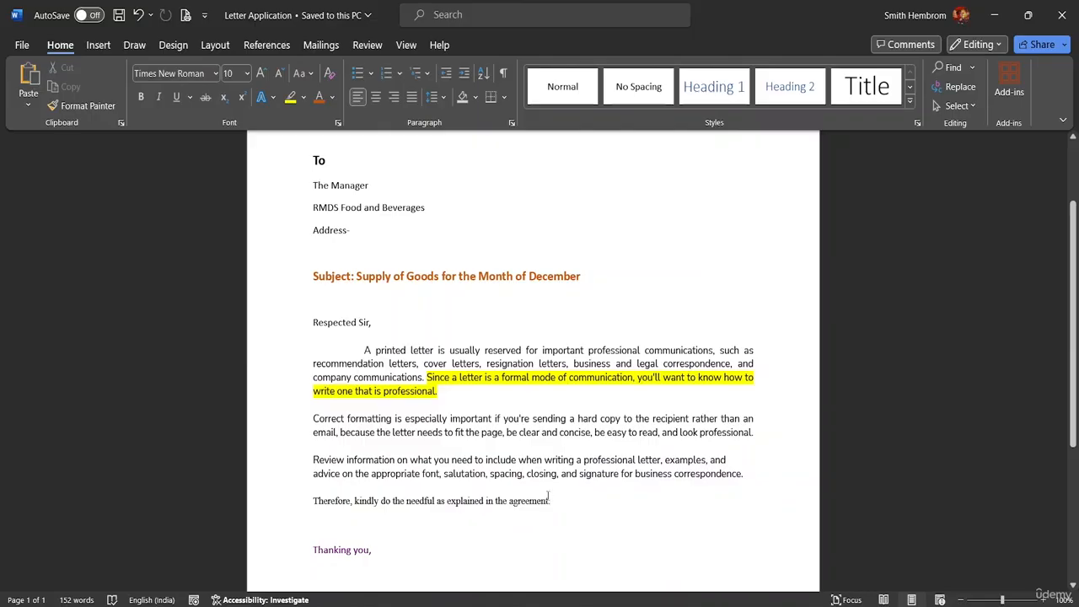
{"action": "left_click", "coordinate": [419, 364]}
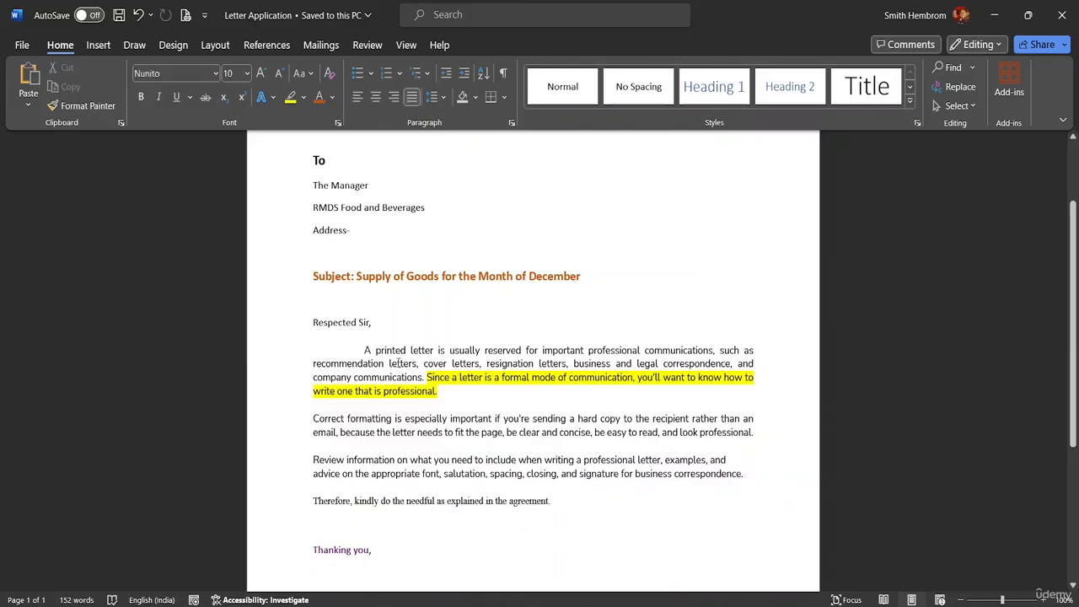